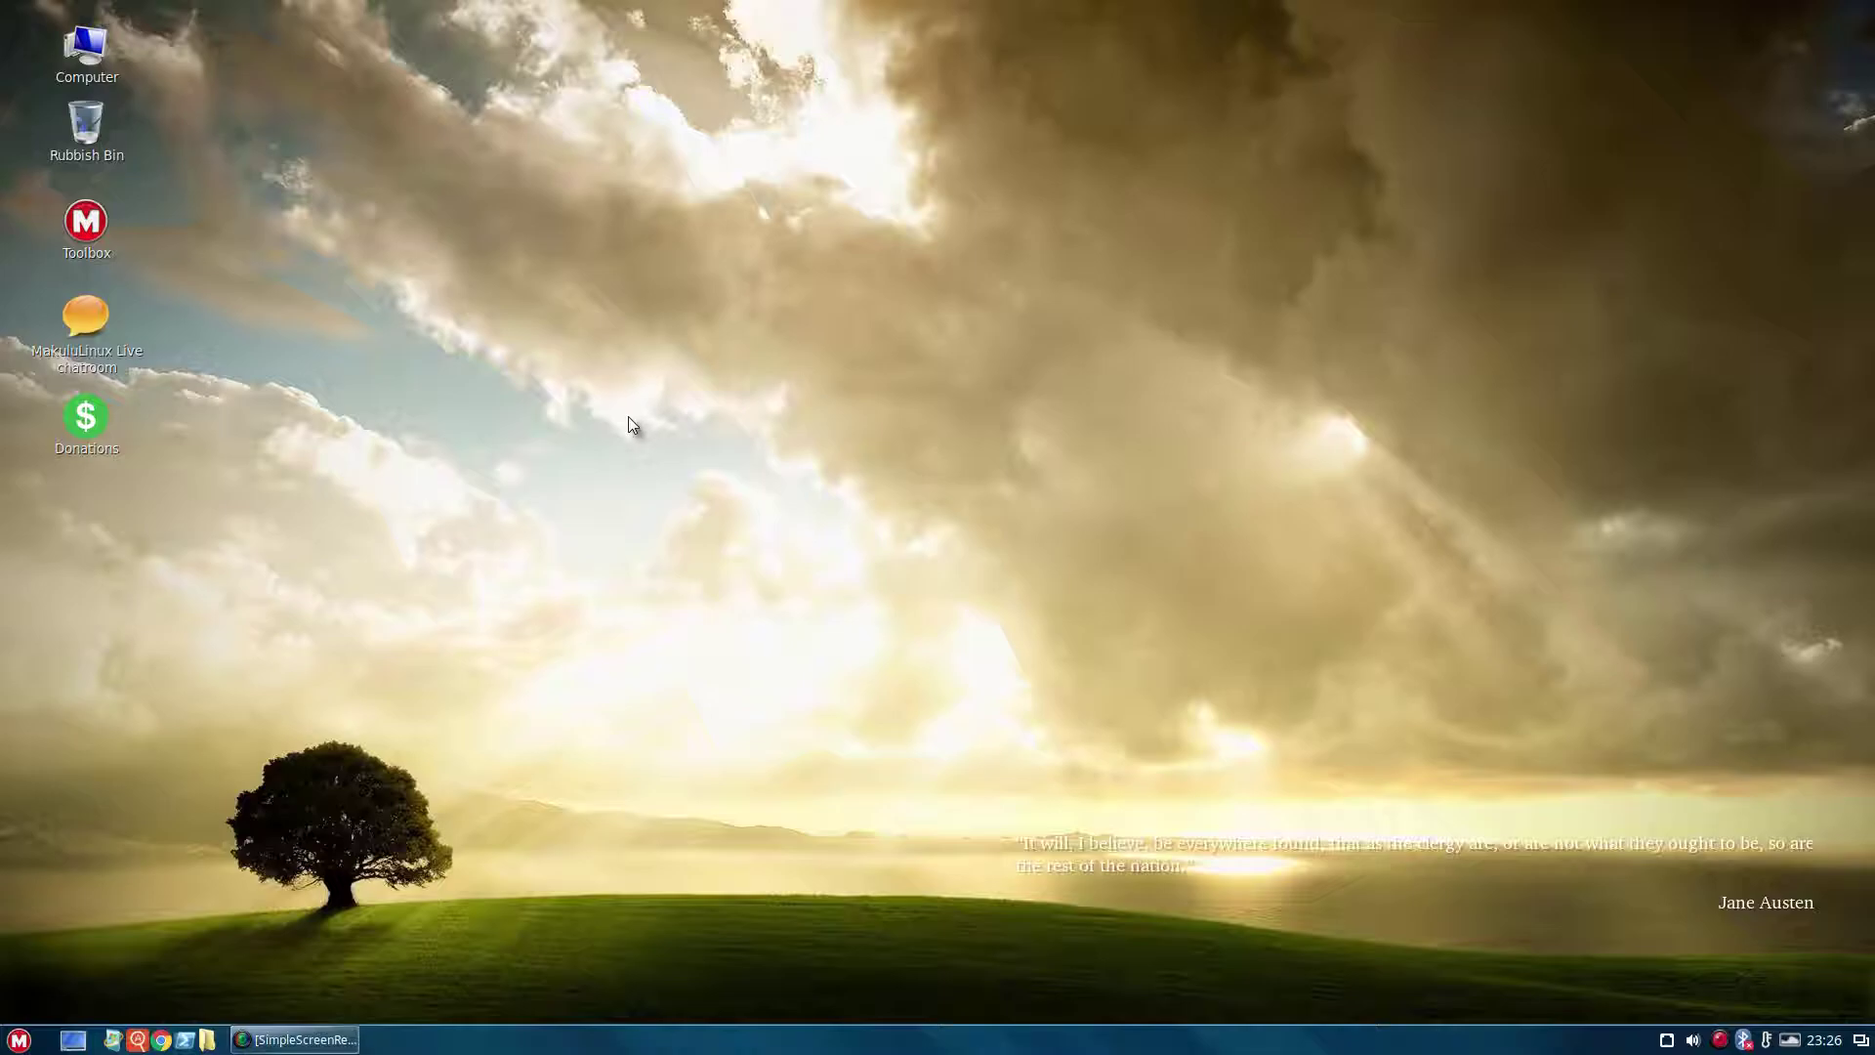
Open the web browser and load the MakuluLinux homepage by entering 'makulu'
click(161, 1040)
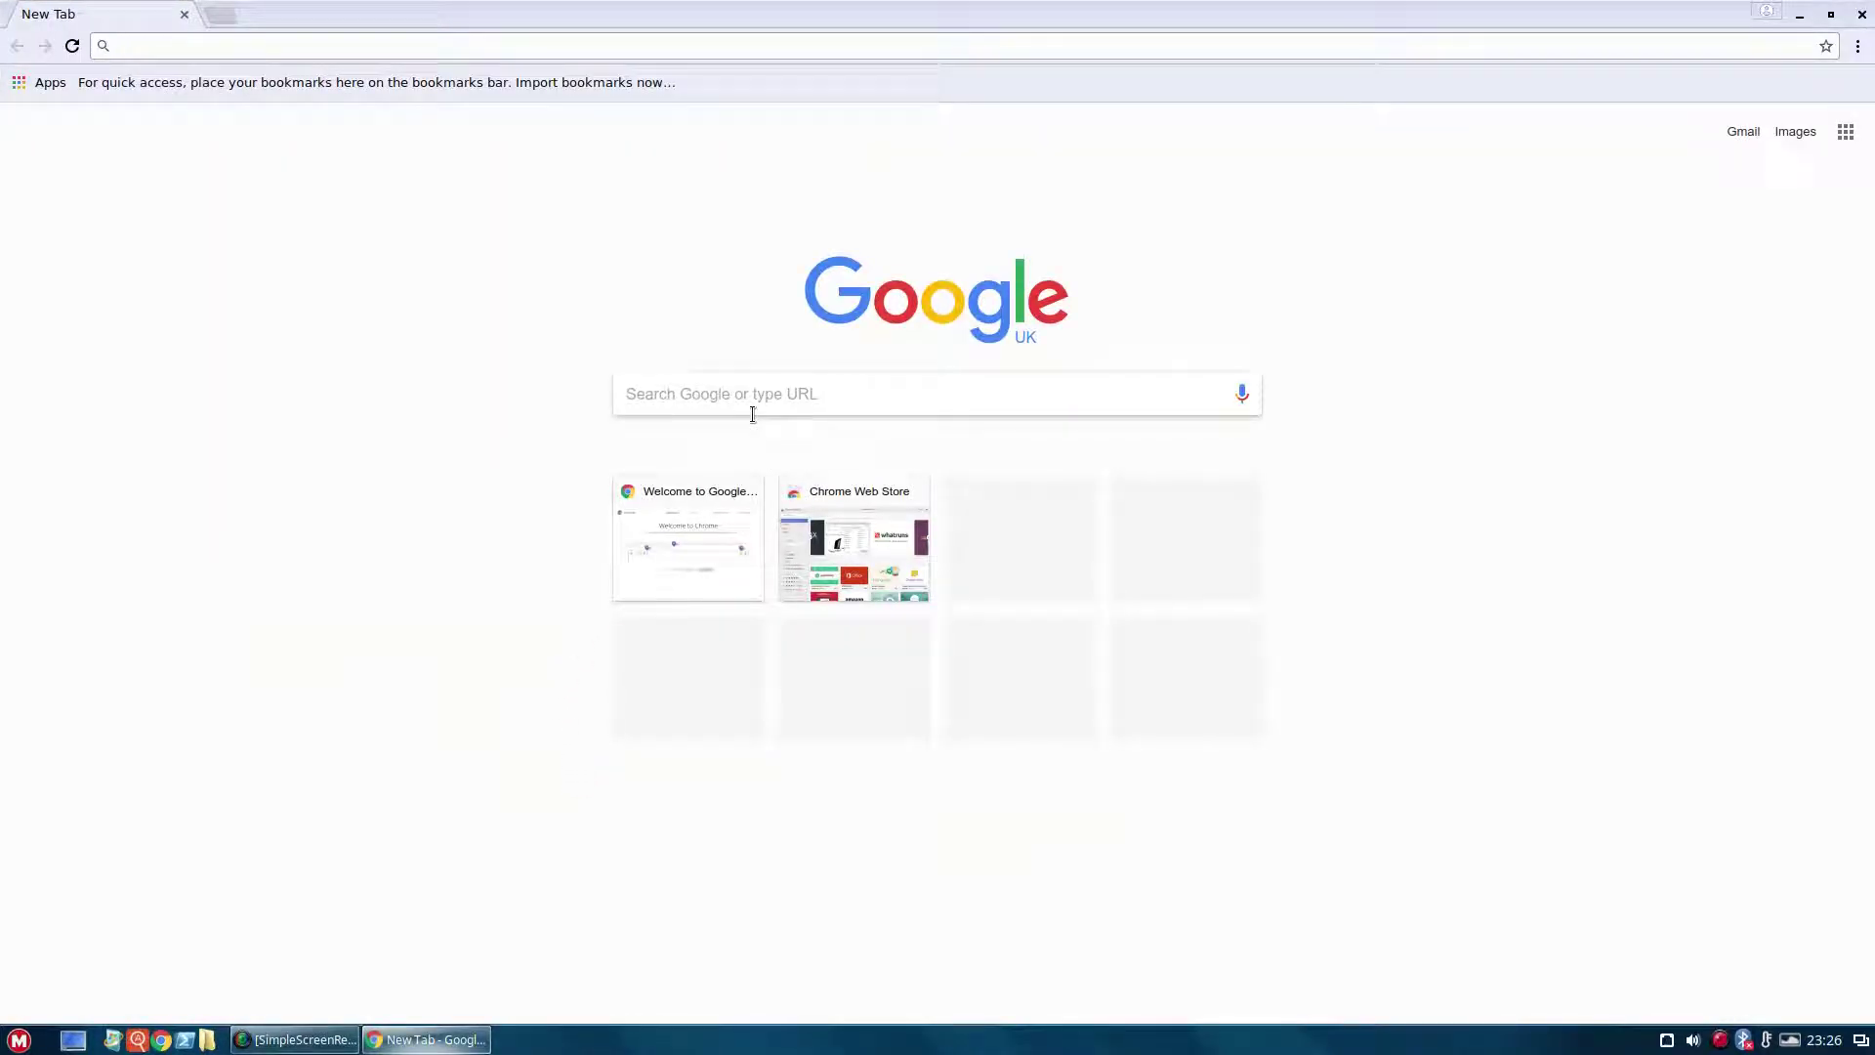
text(makulu)
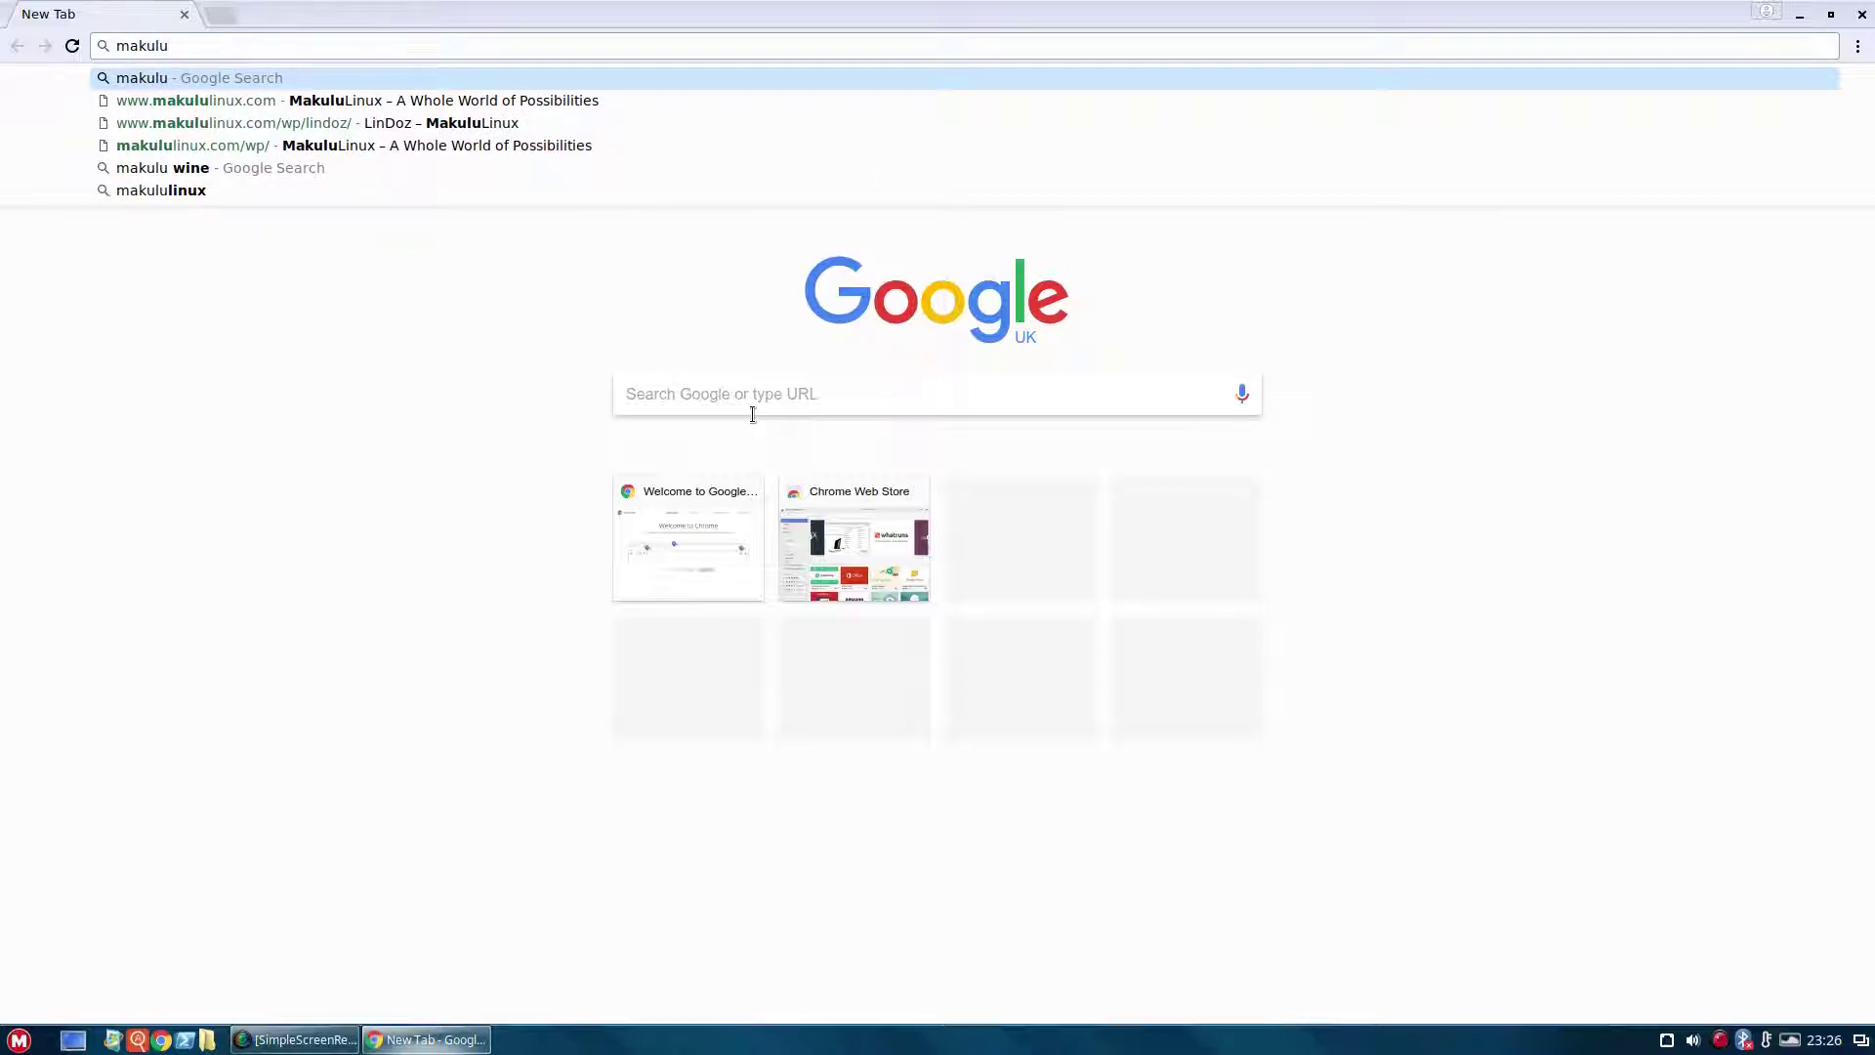
click(319, 101)
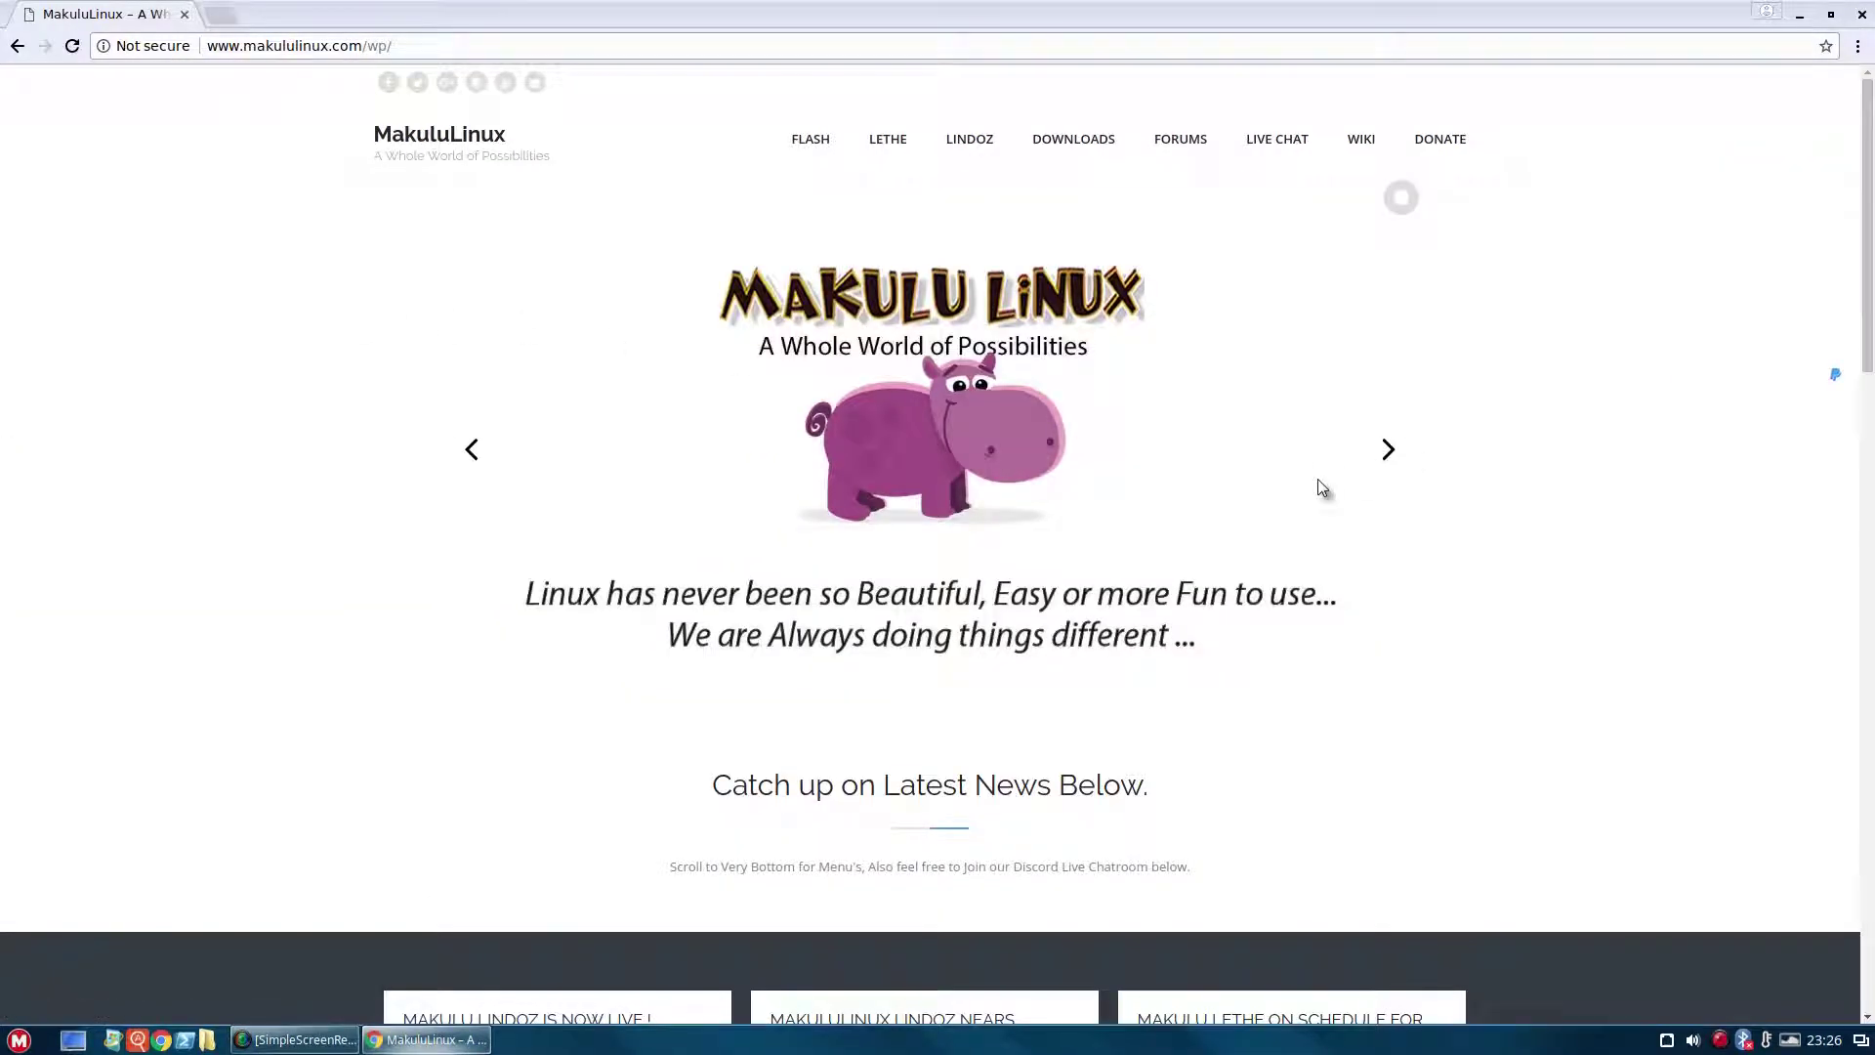
Scroll through the MakuluLinux homepage, then close the browser
scroll(1473, 547, down, 3)
scroll(1594, 554, down, 2)
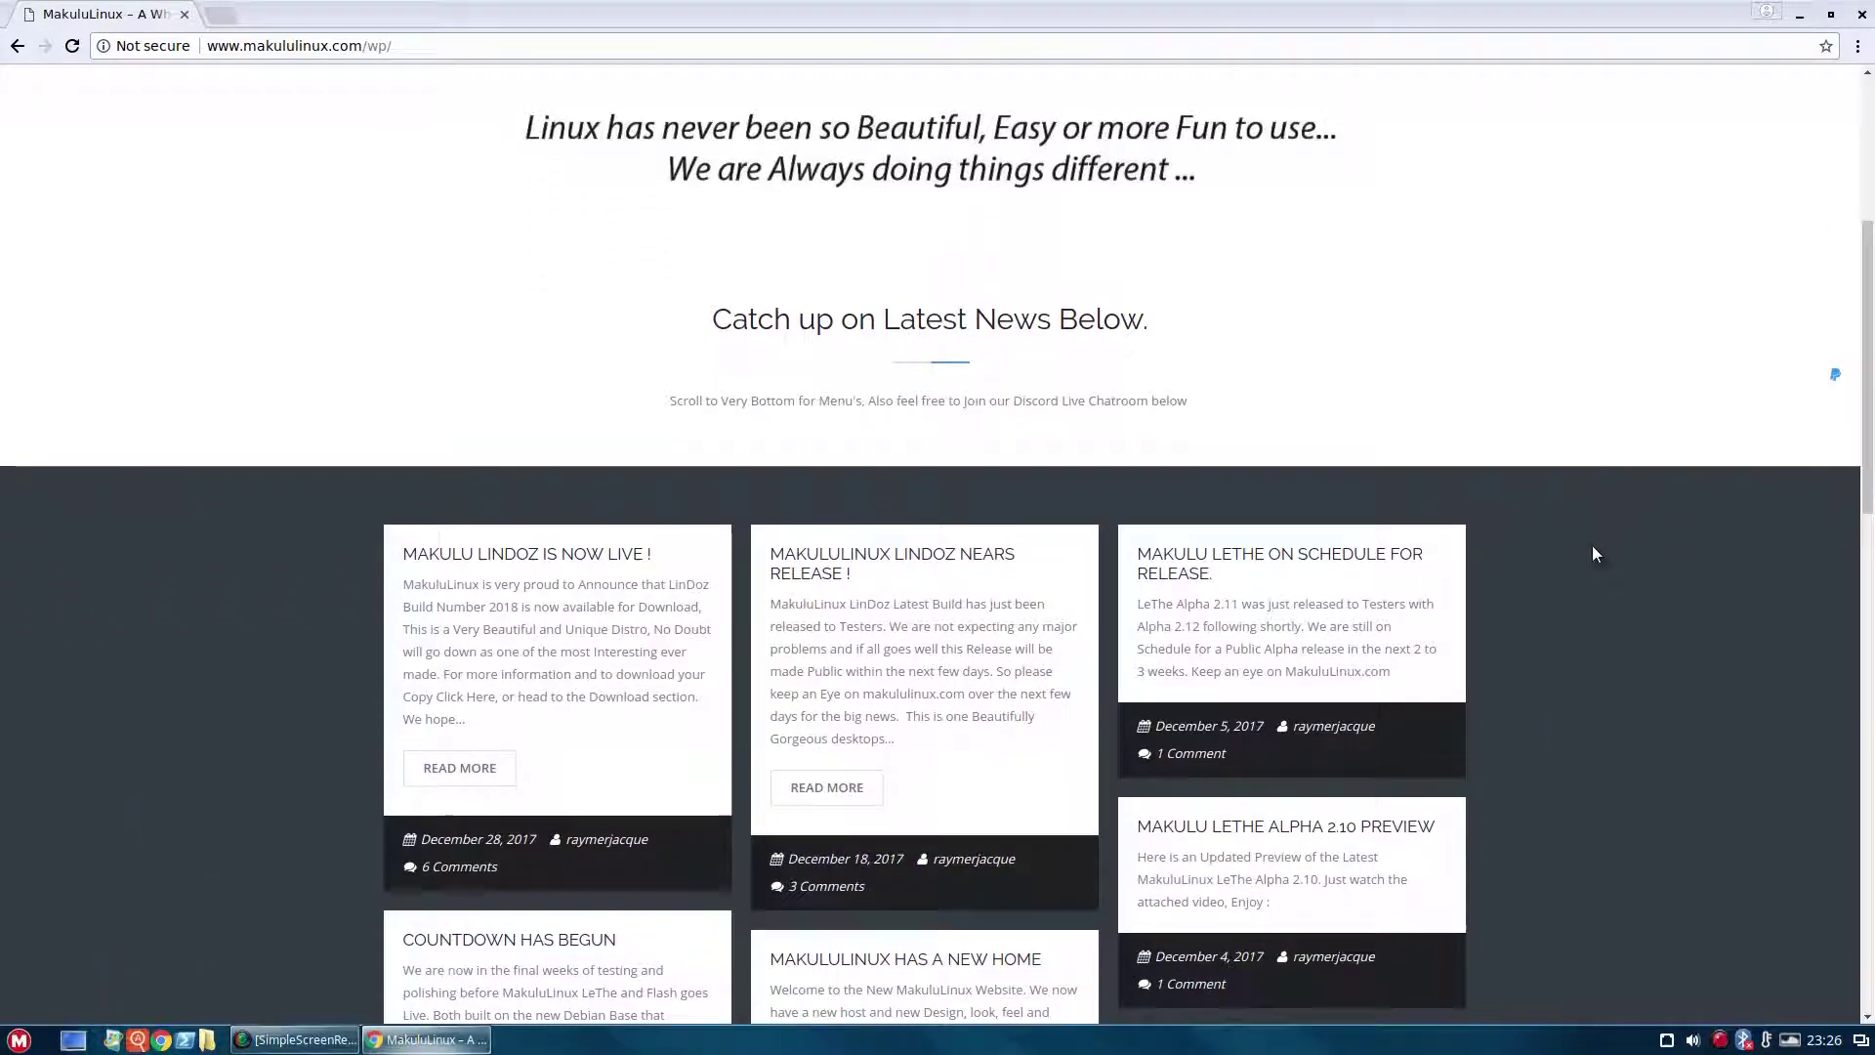
scroll(1594, 555, down, 1)
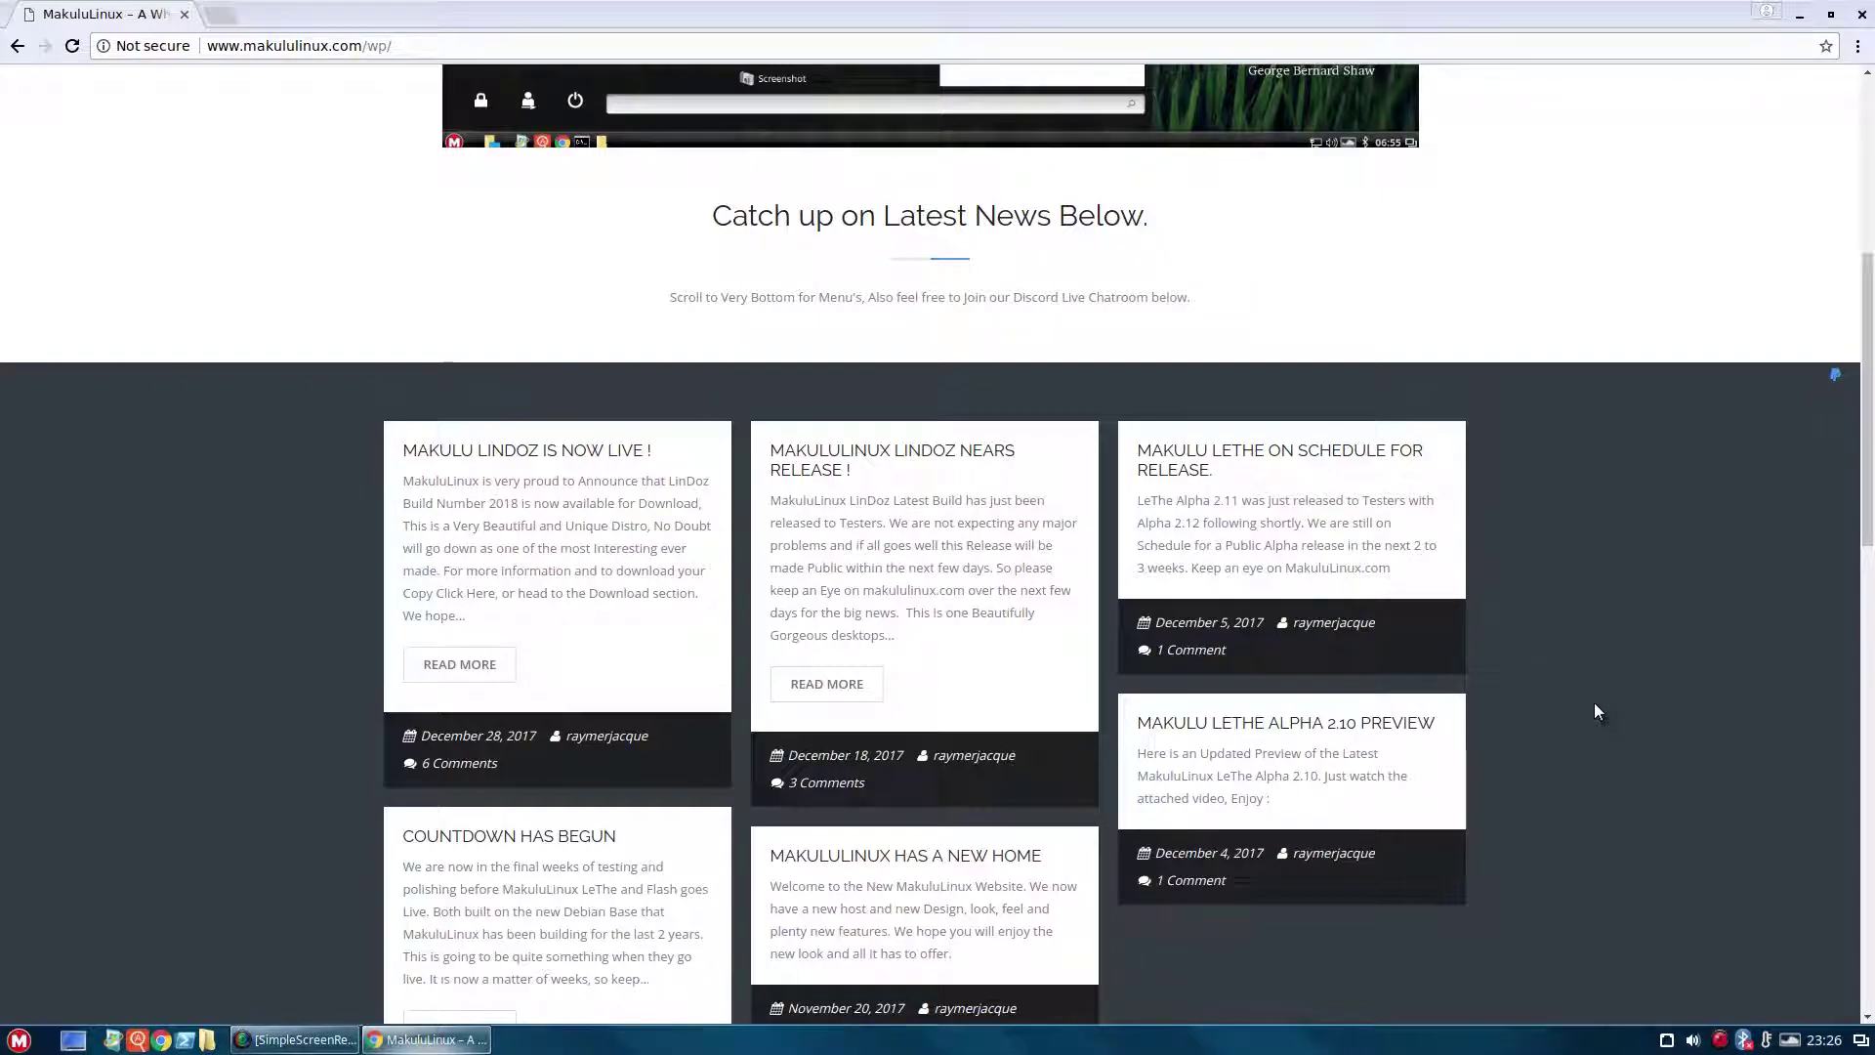
scroll(1595, 711, up, 5)
scroll(1600, 708, up, 1)
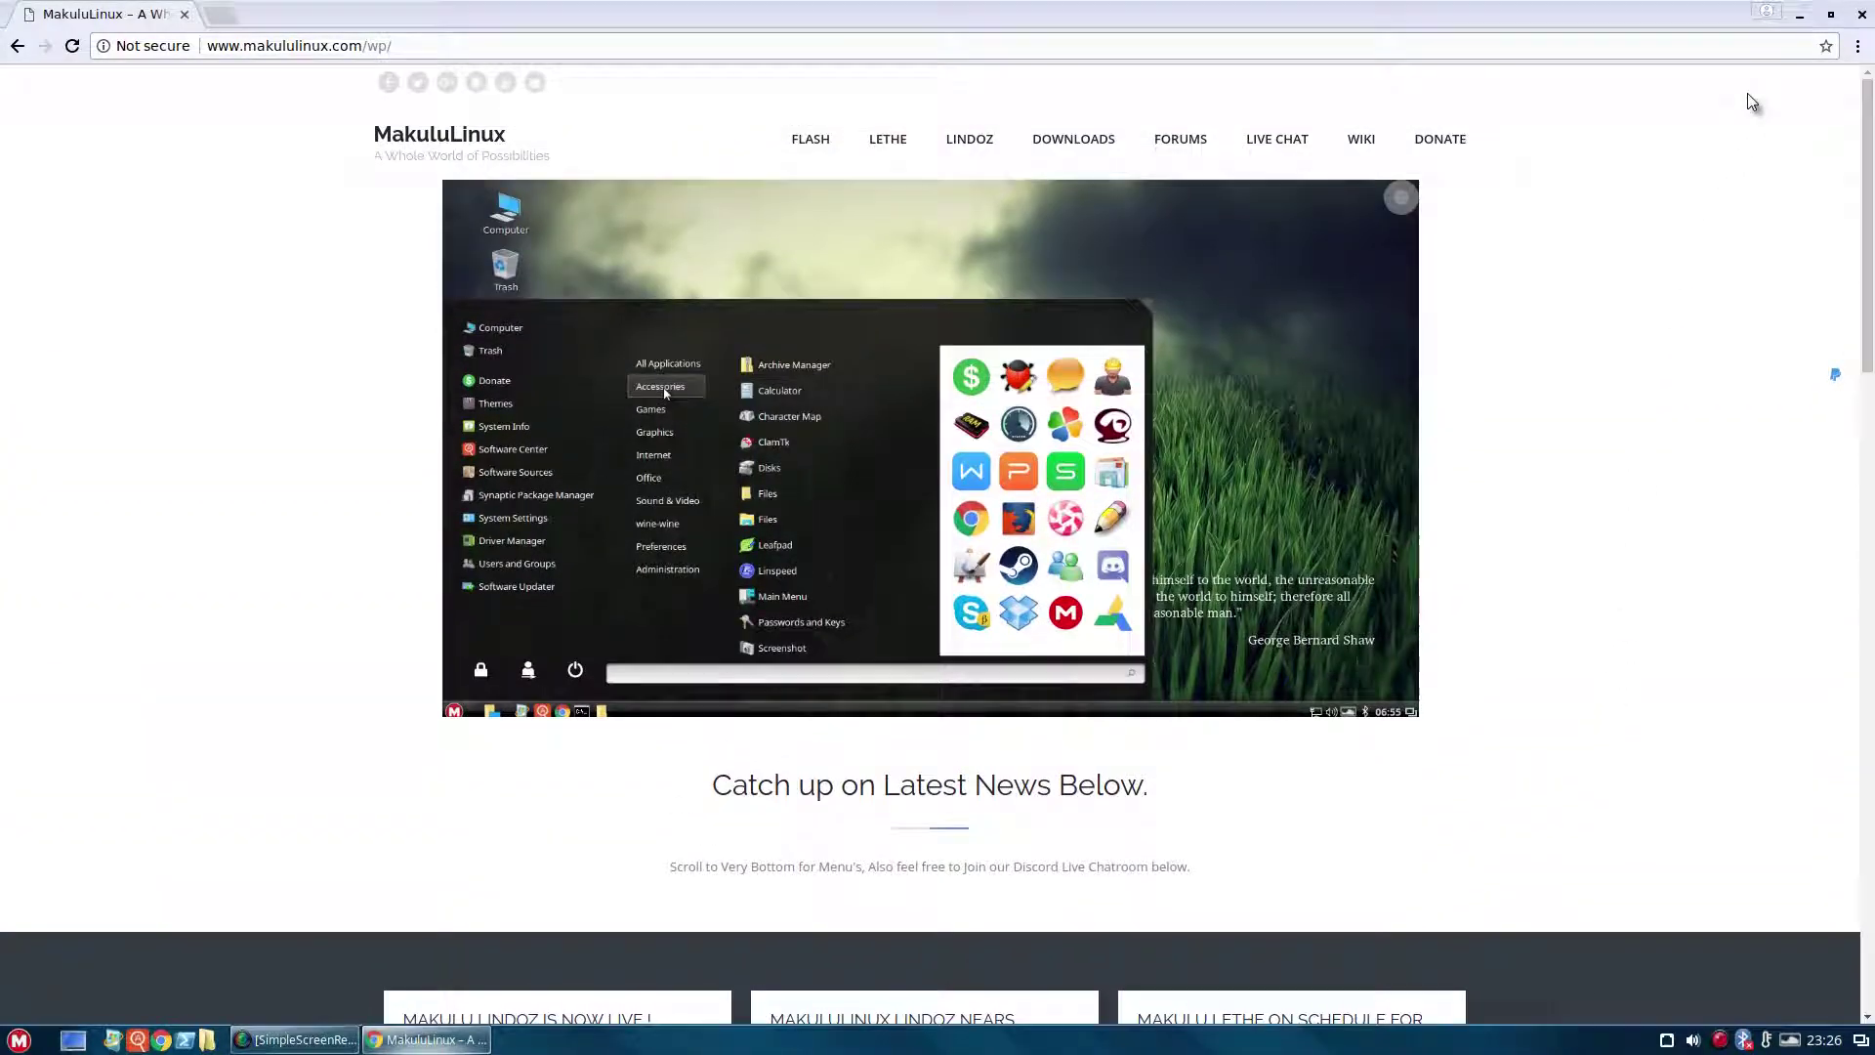
click(1863, 13)
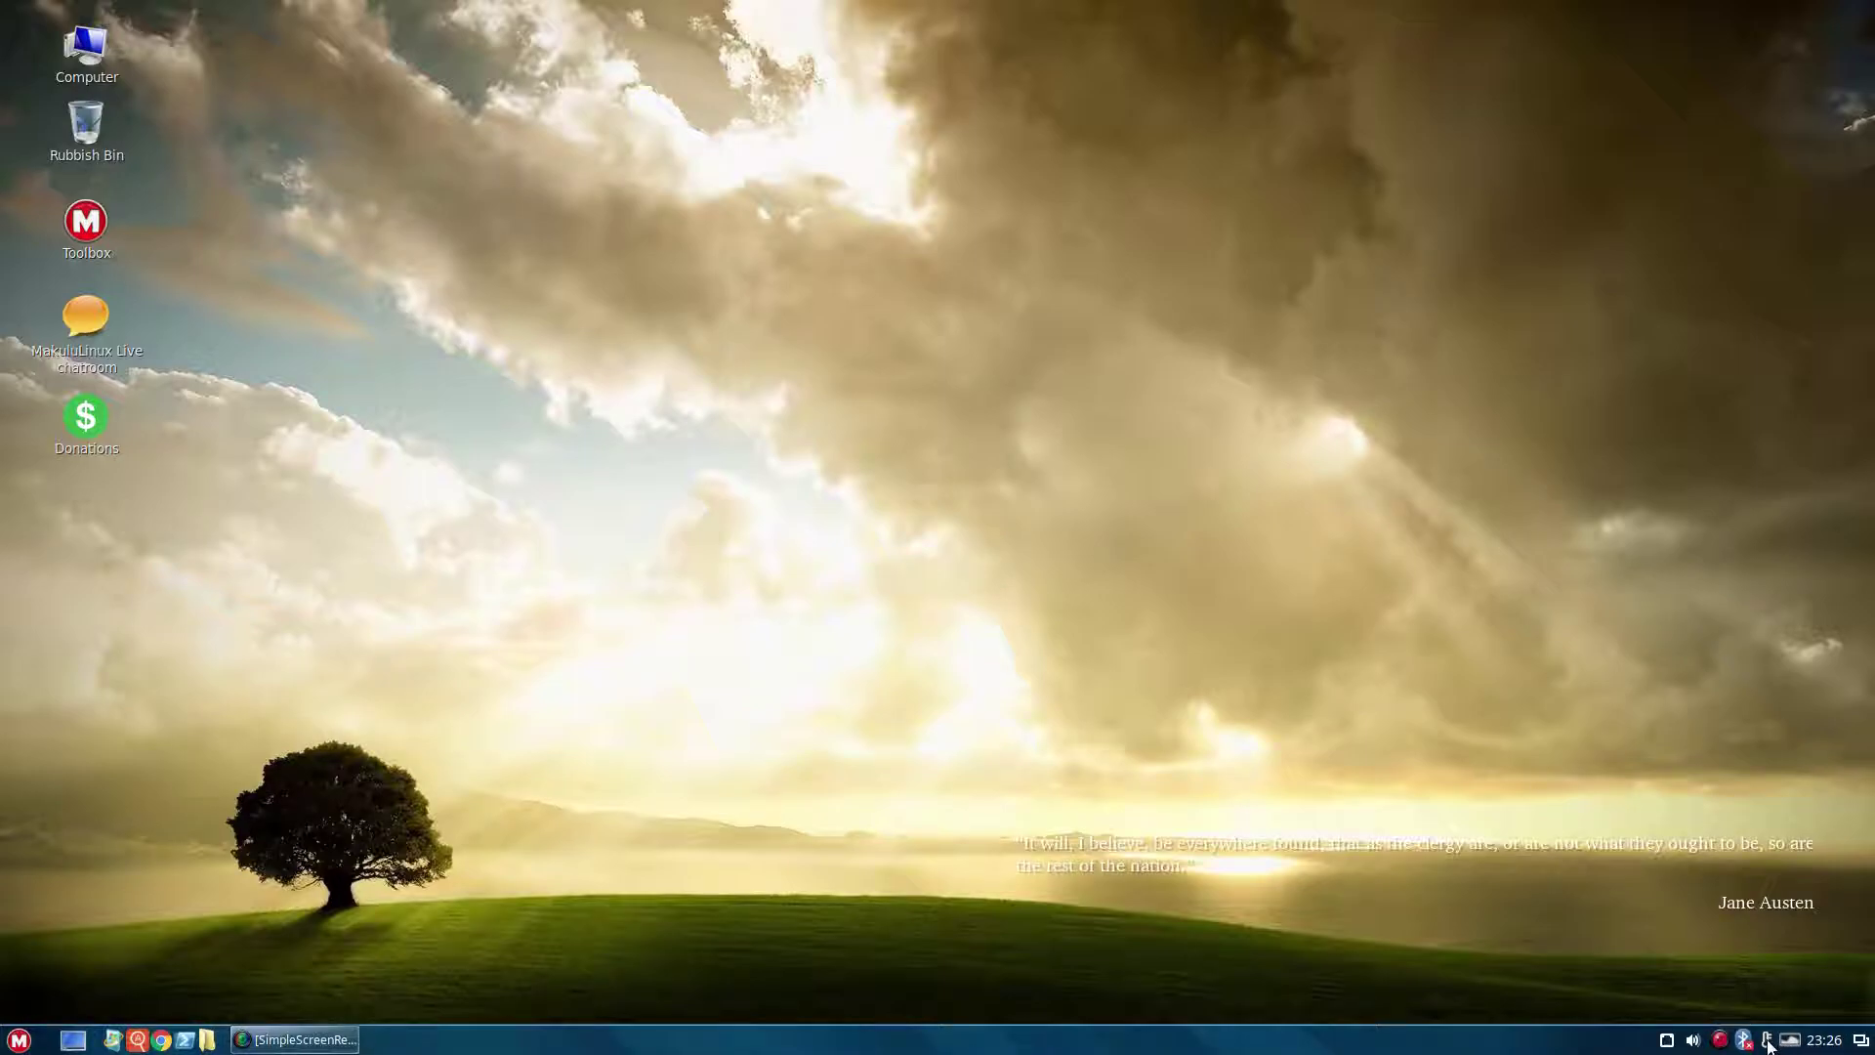
Open Psensor from the system tray, review the temperature readings, then close it
click(1769, 1043)
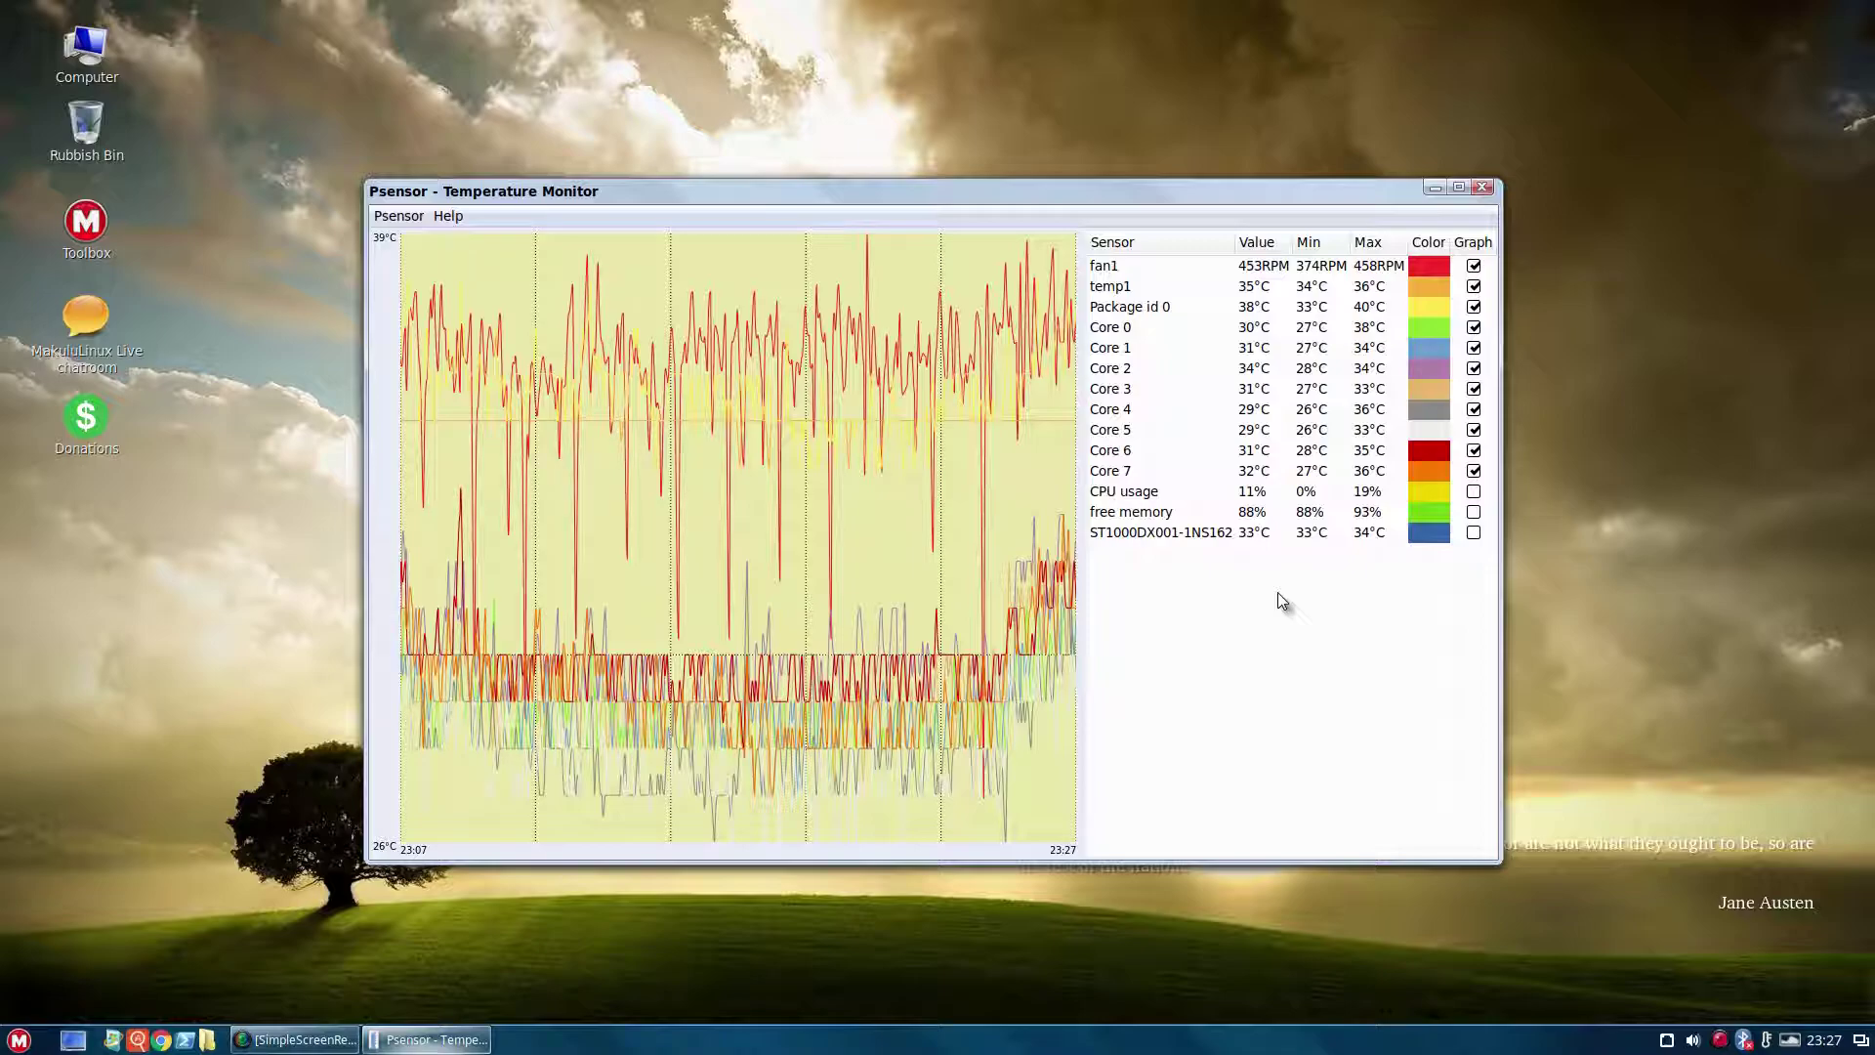
click(1482, 187)
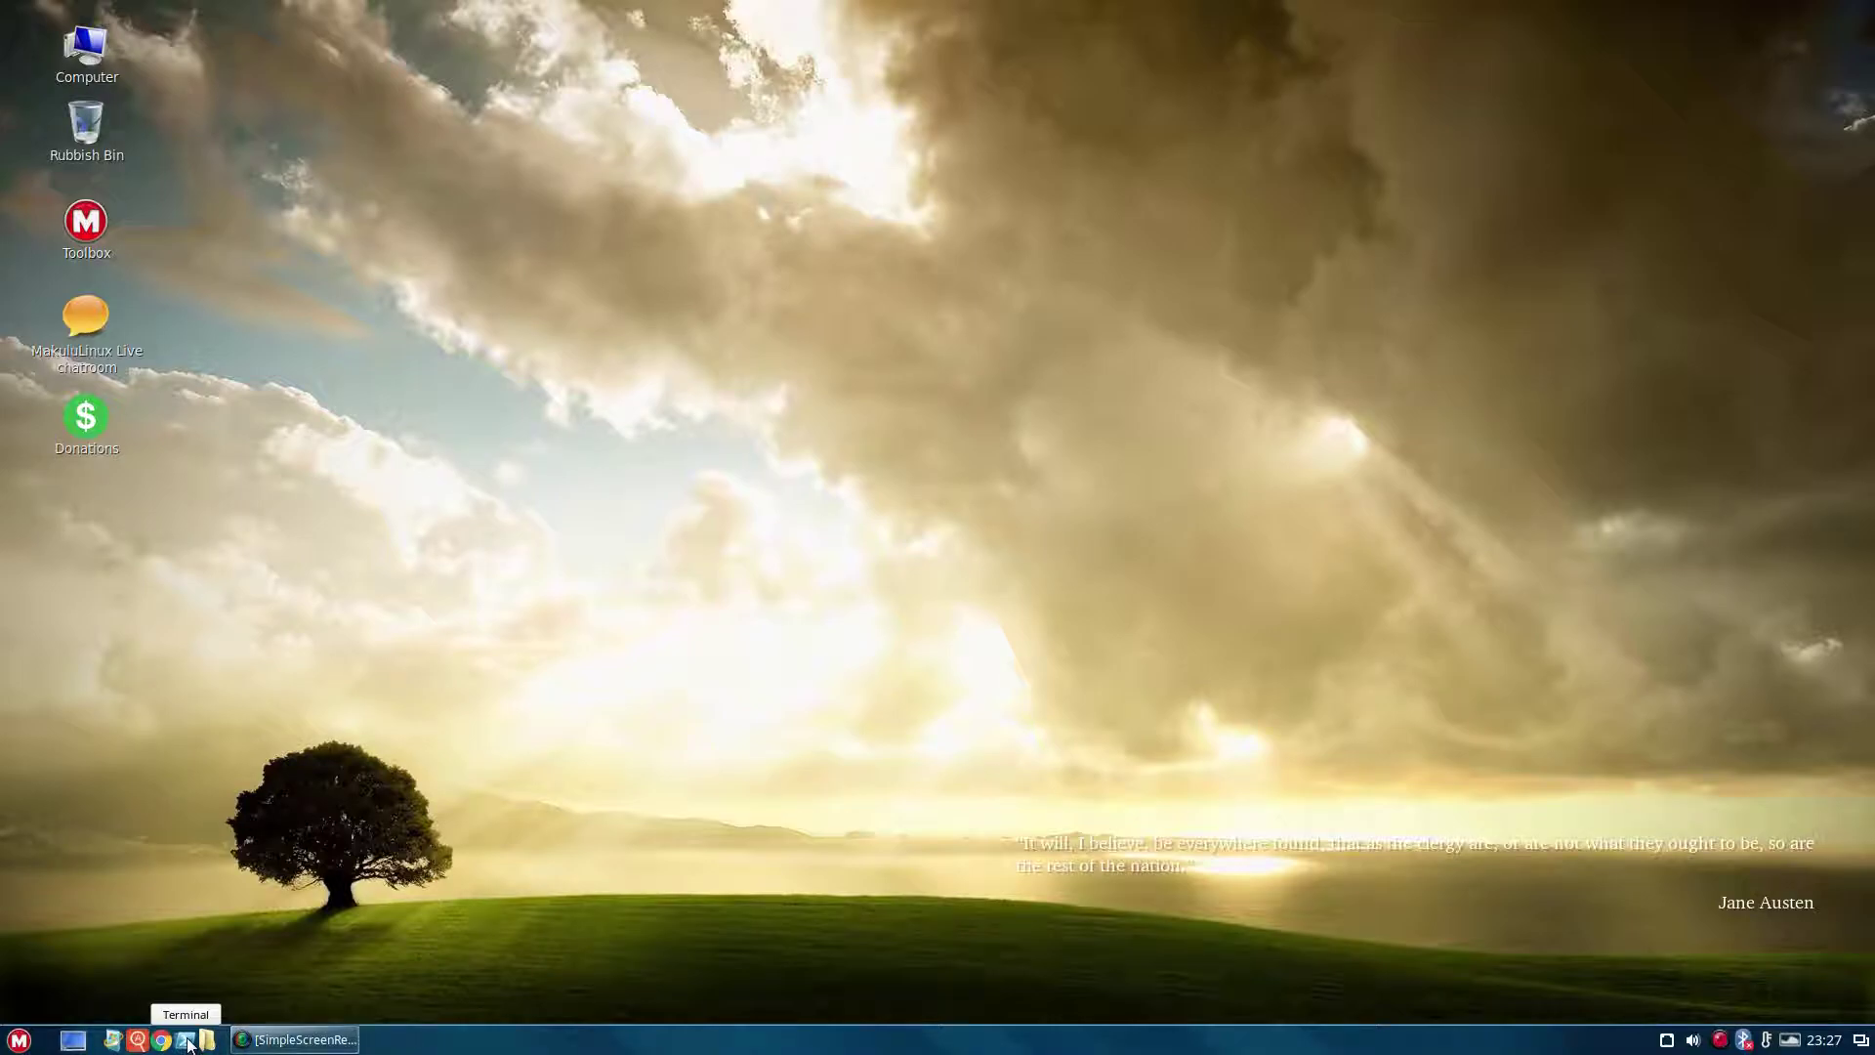
Open a Terminal window from the panel launcher and close it again
click(185, 1041)
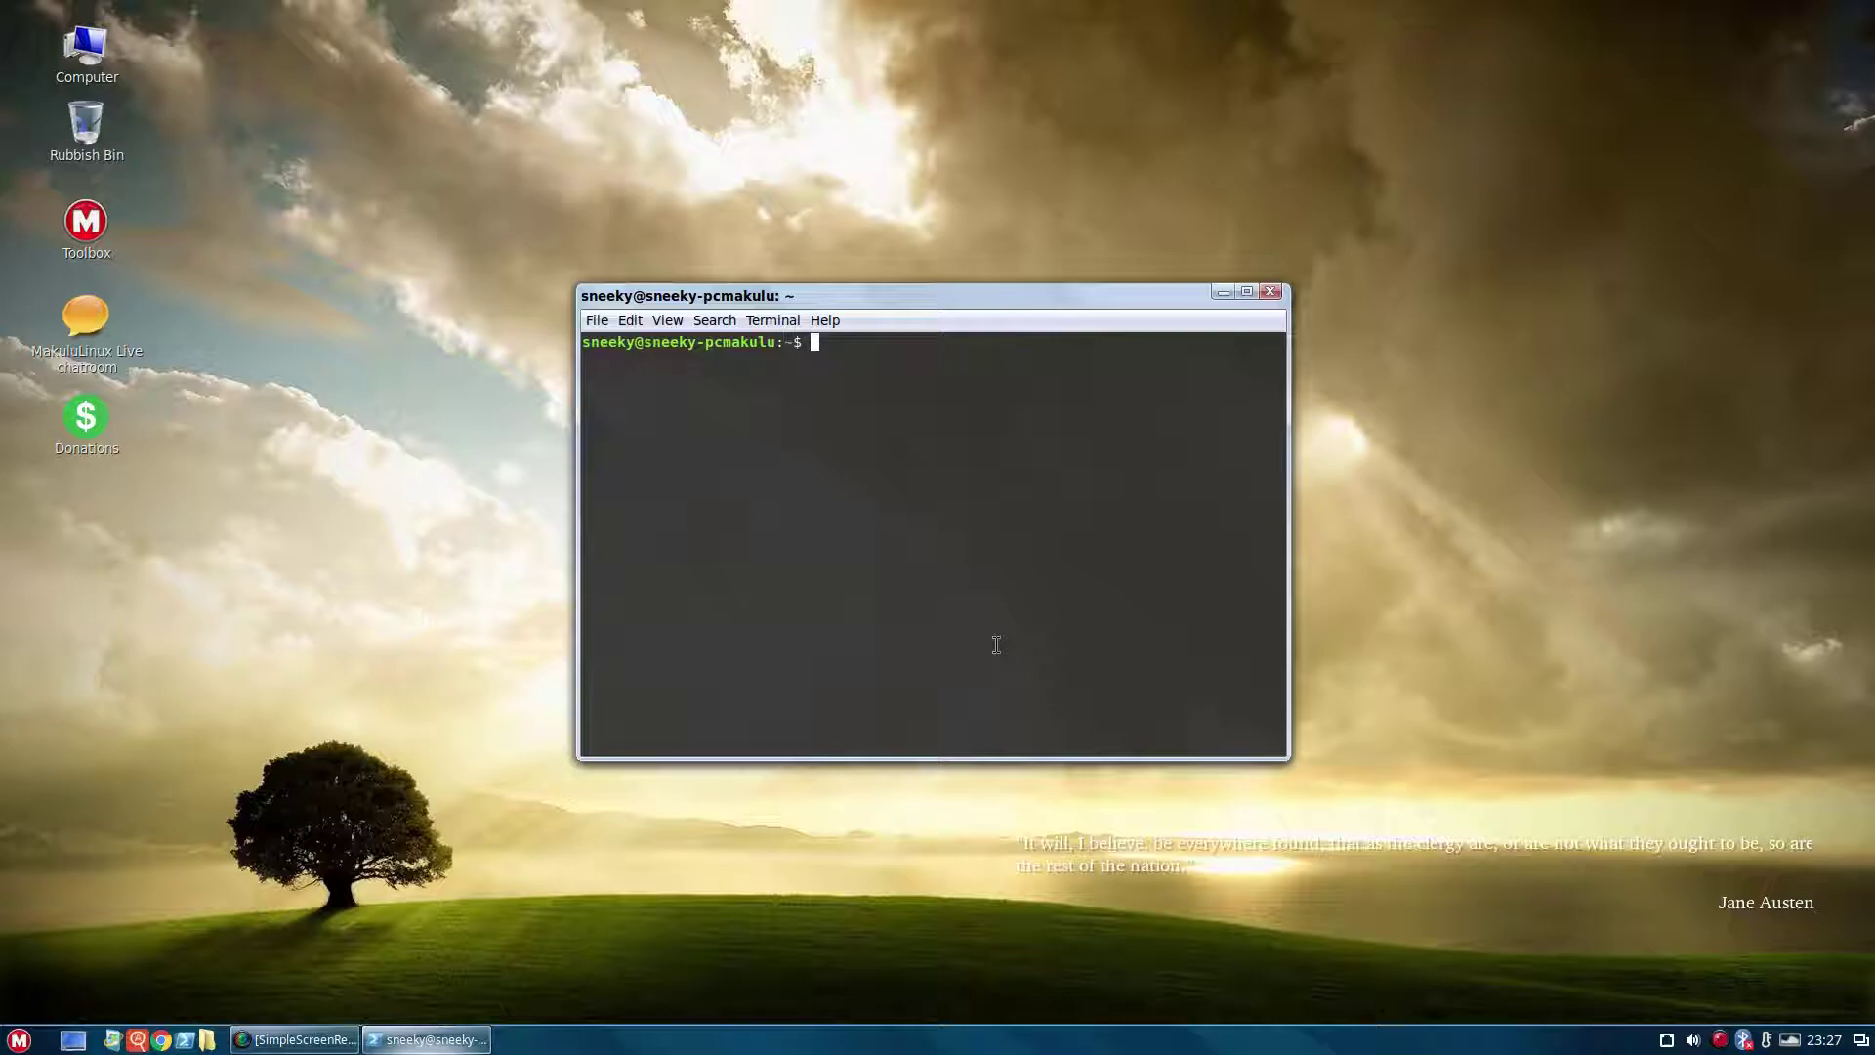
click(1271, 292)
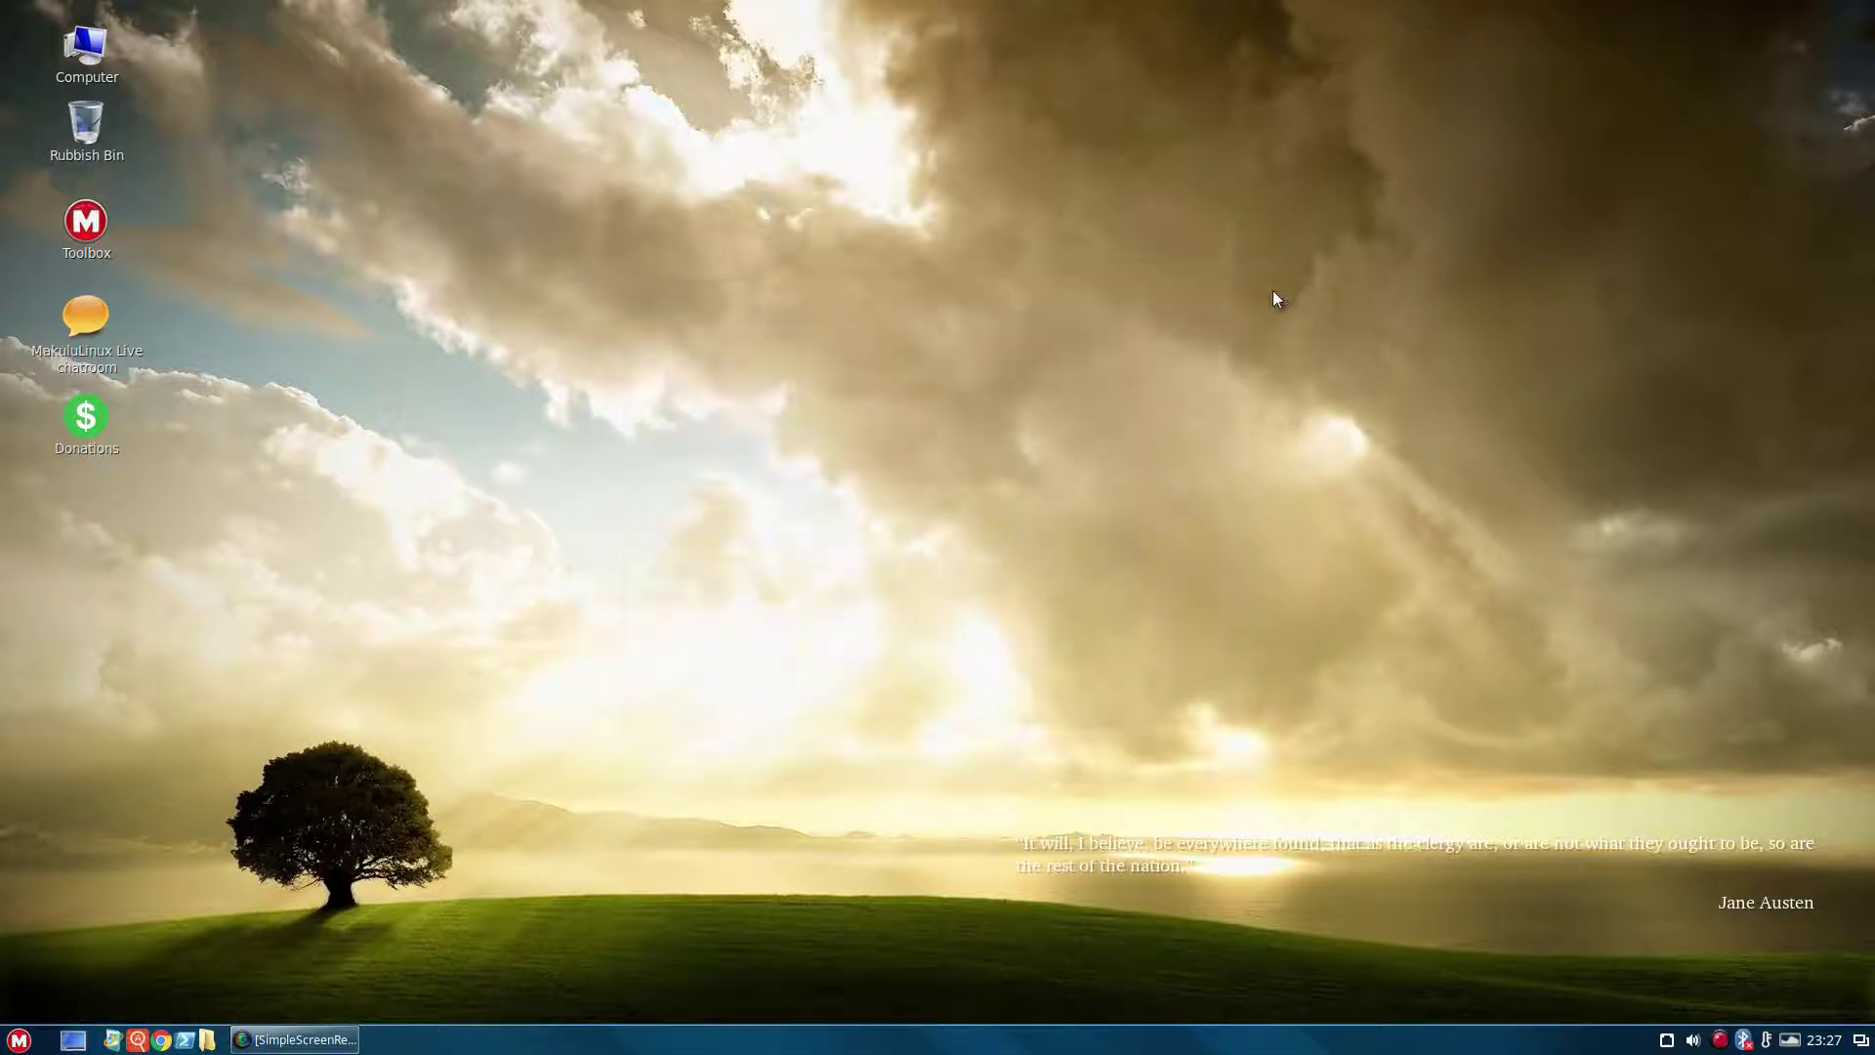
Open App Grid, page to the next set of apps, then close it
click(138, 1041)
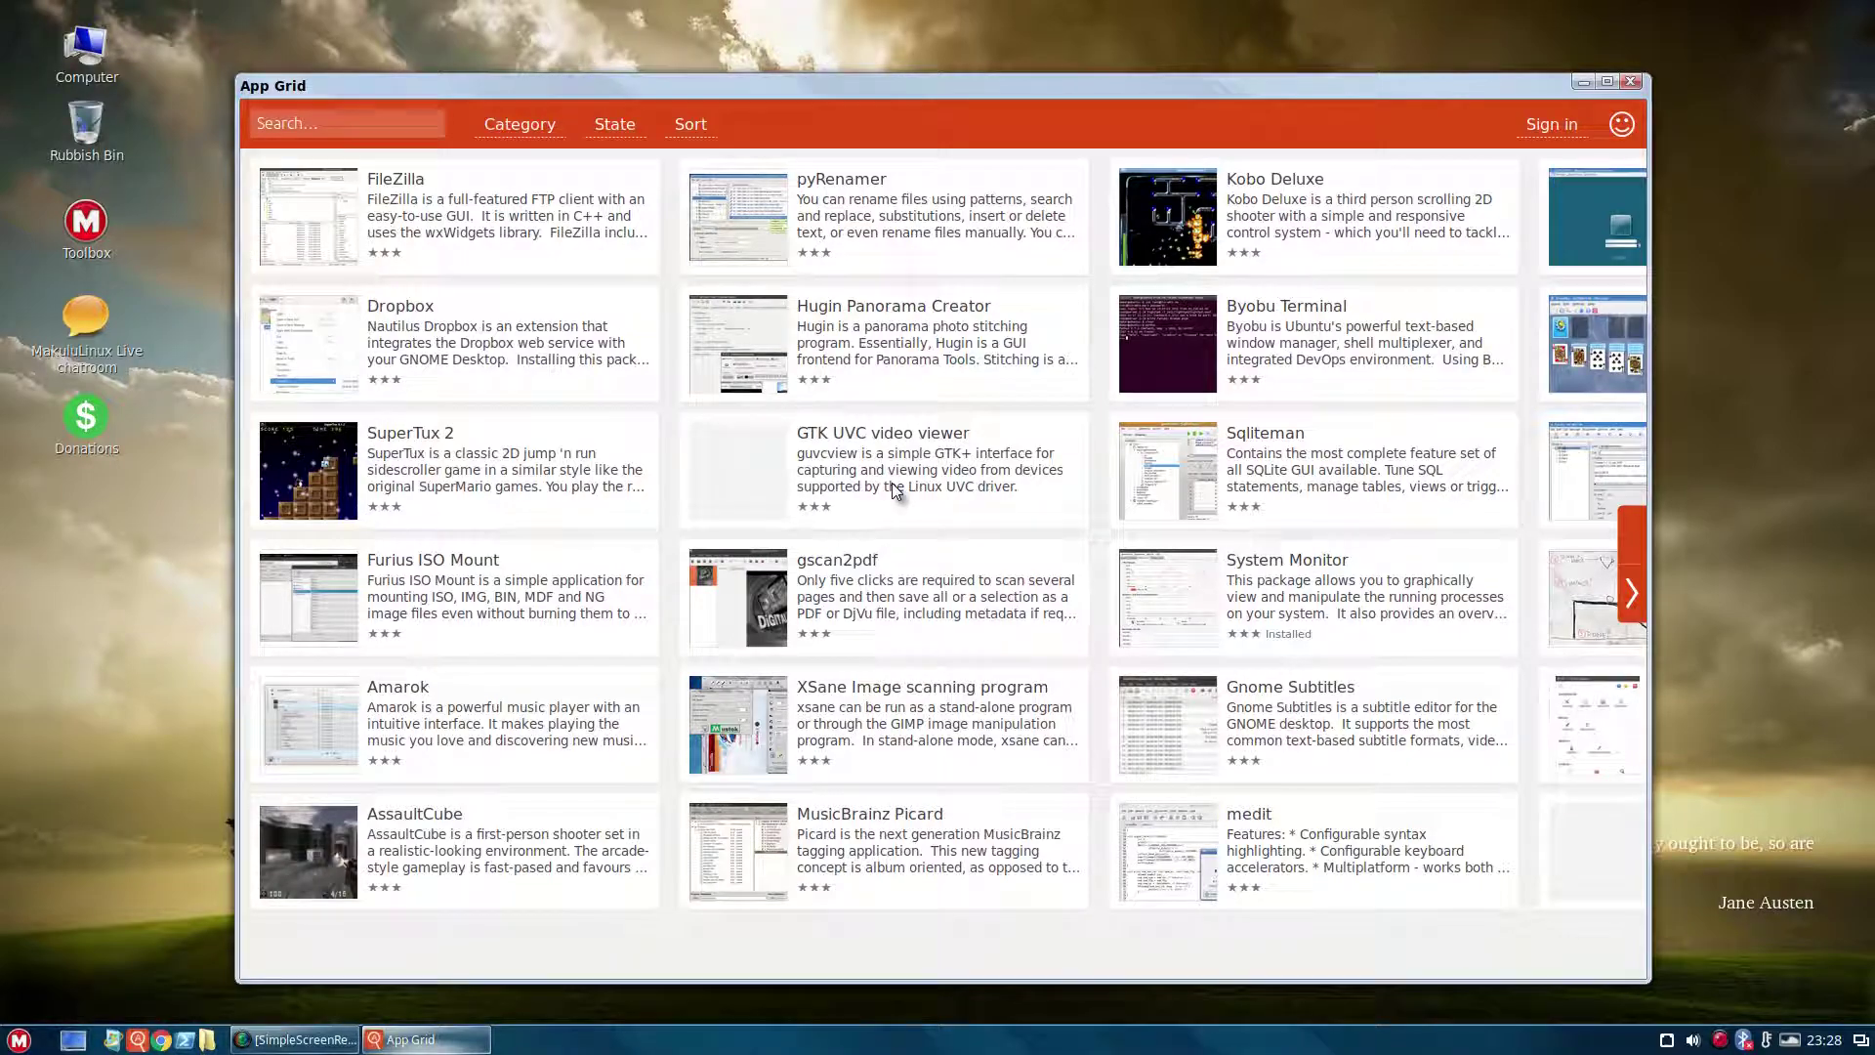
click(1630, 594)
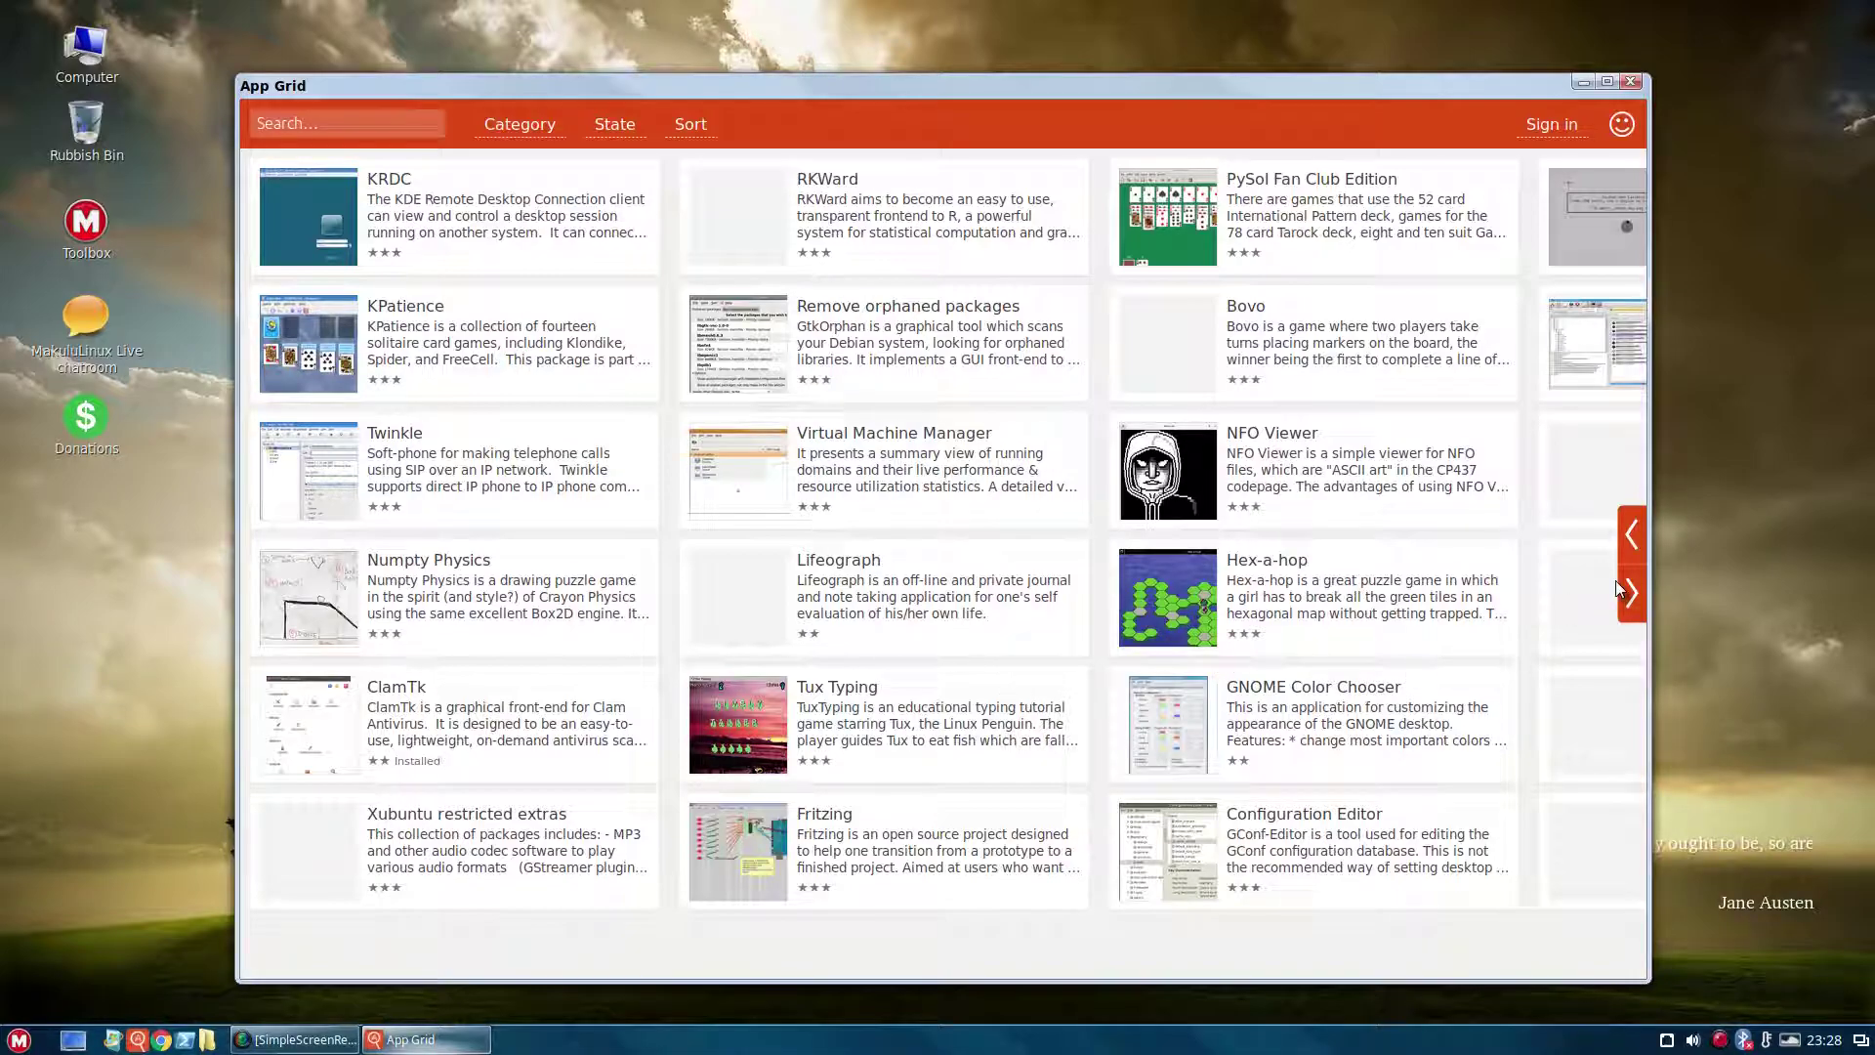
click(1631, 83)
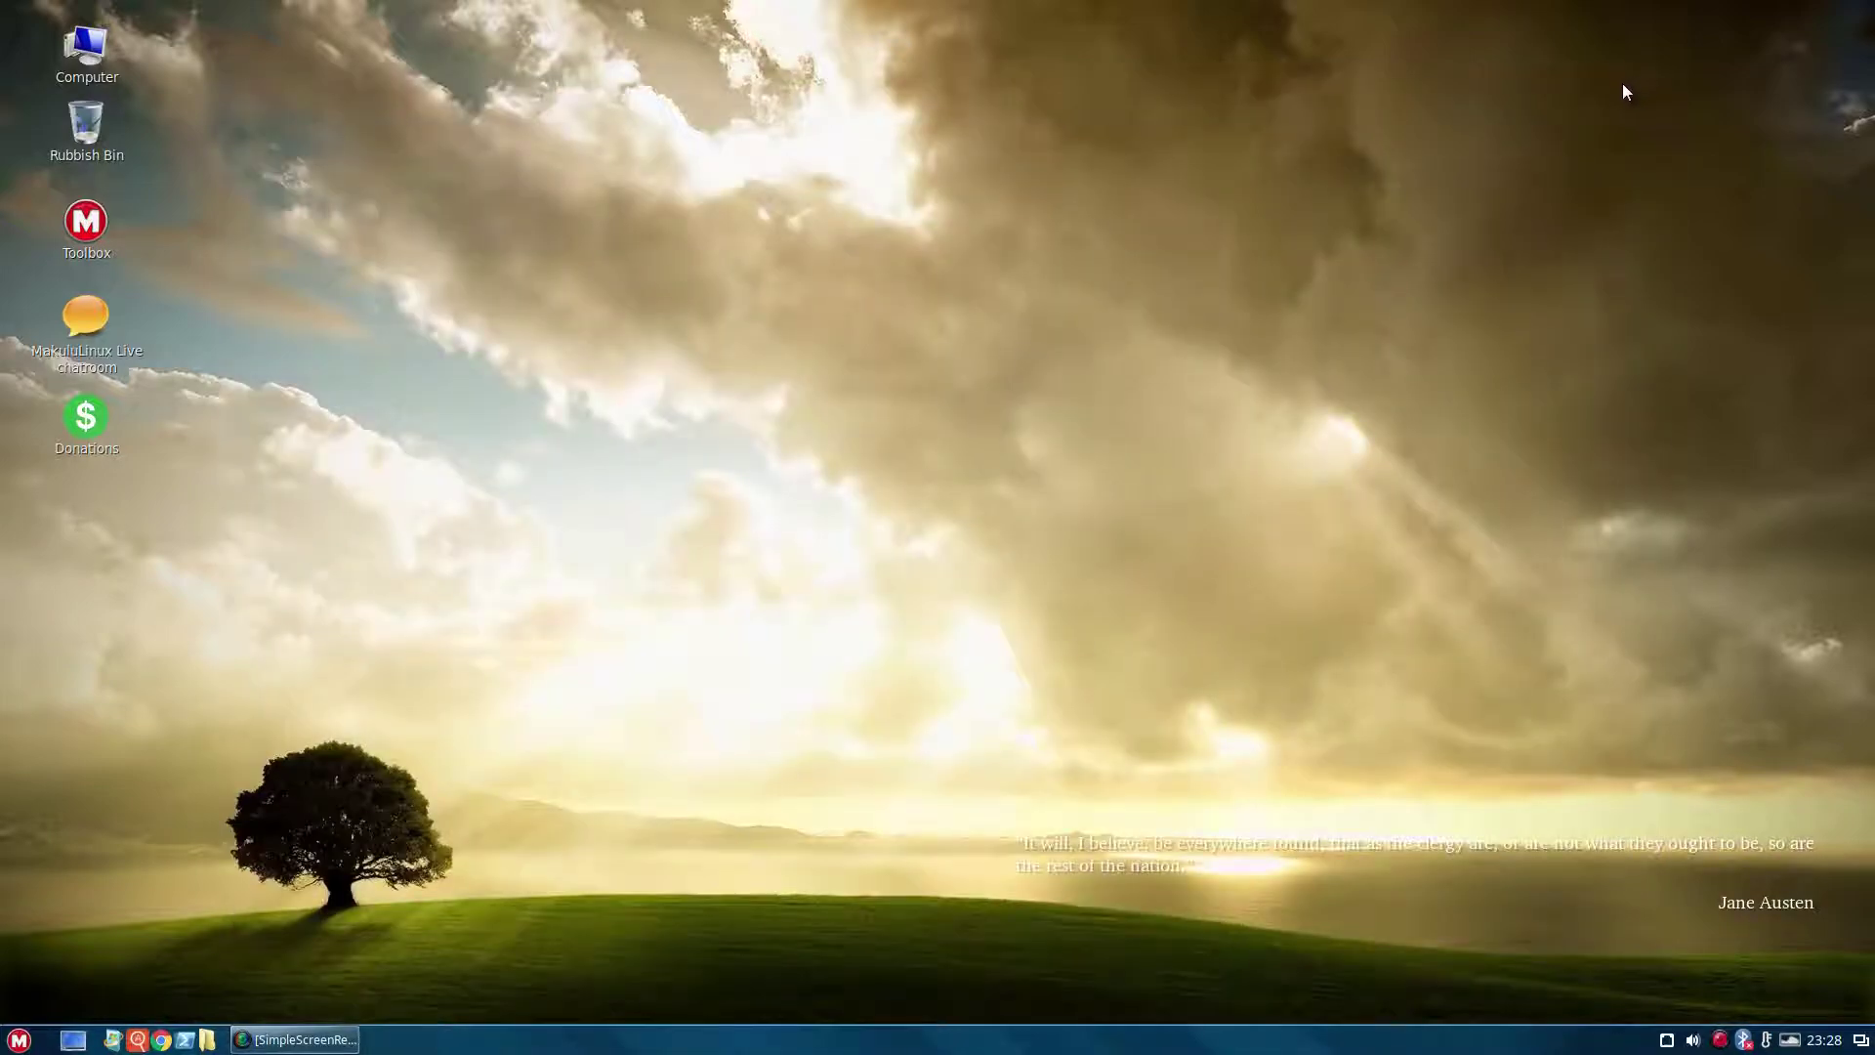
Run Update Repositories, authenticating with the administrator password to refresh the package sources
click(113, 1041)
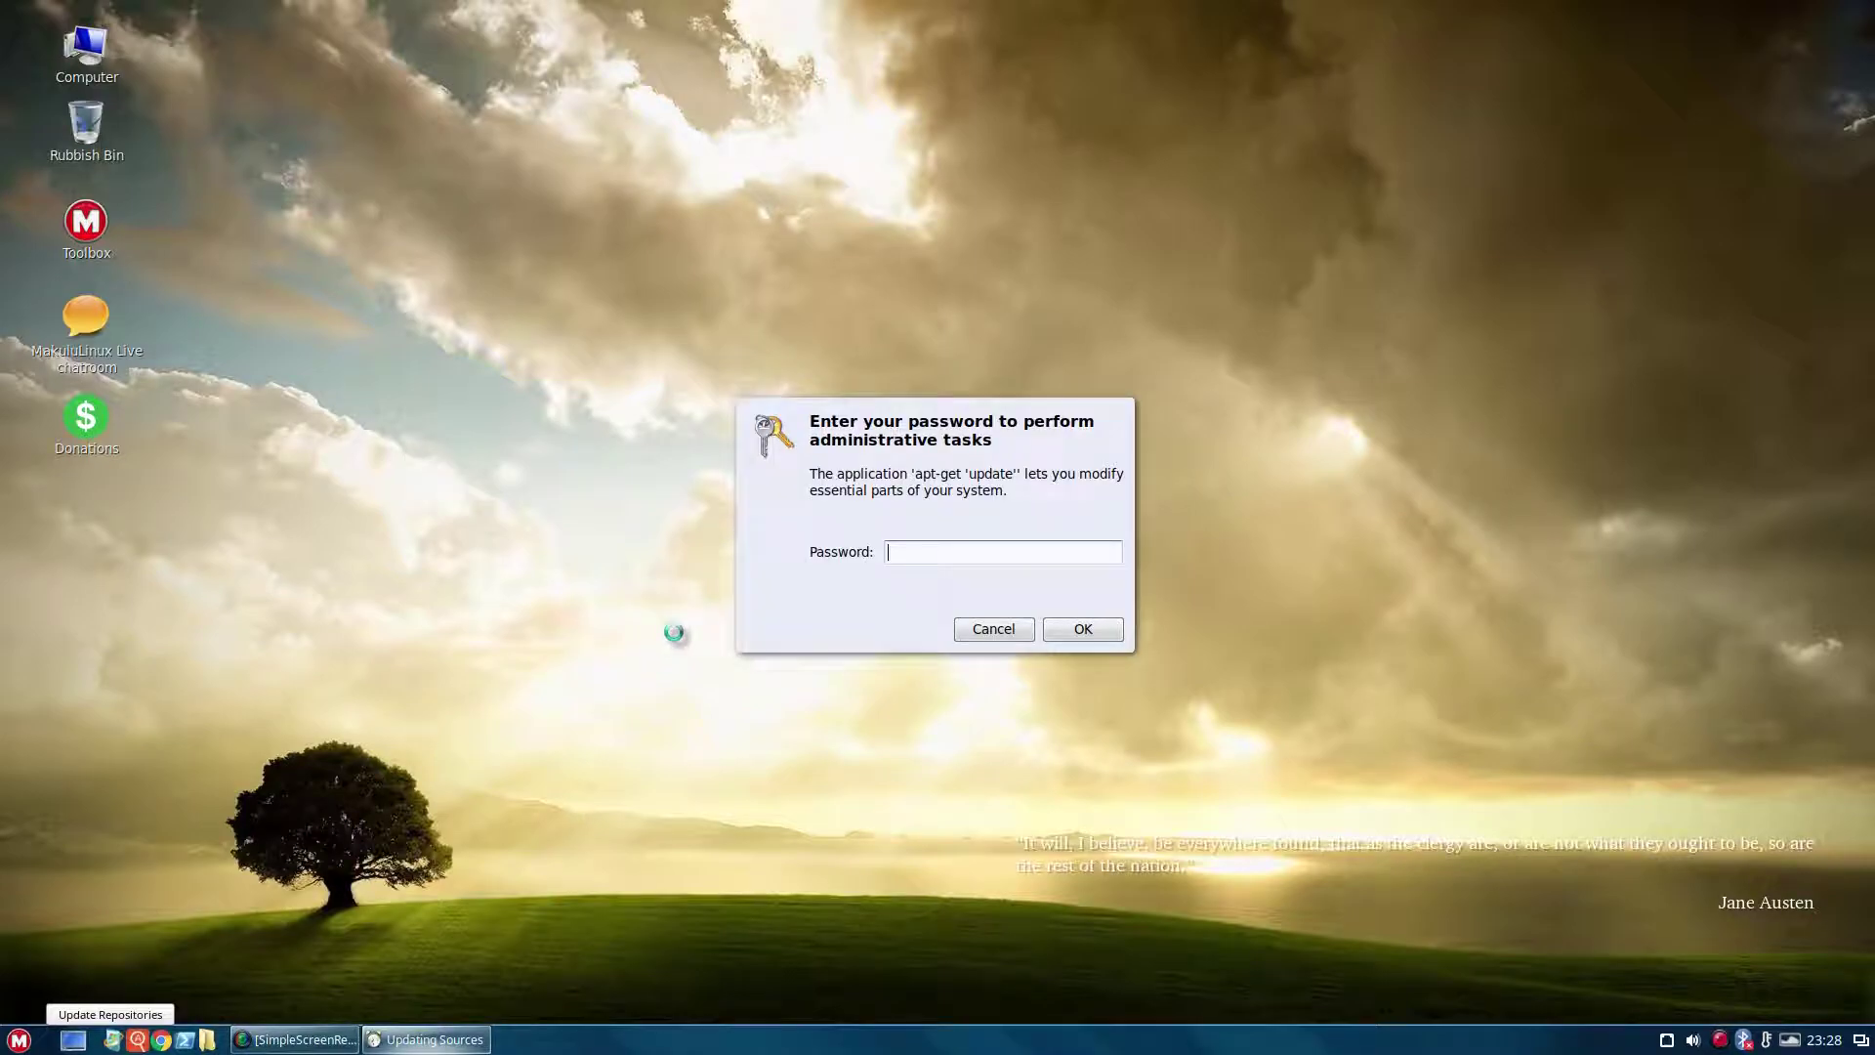
text(**********)
key(Return)
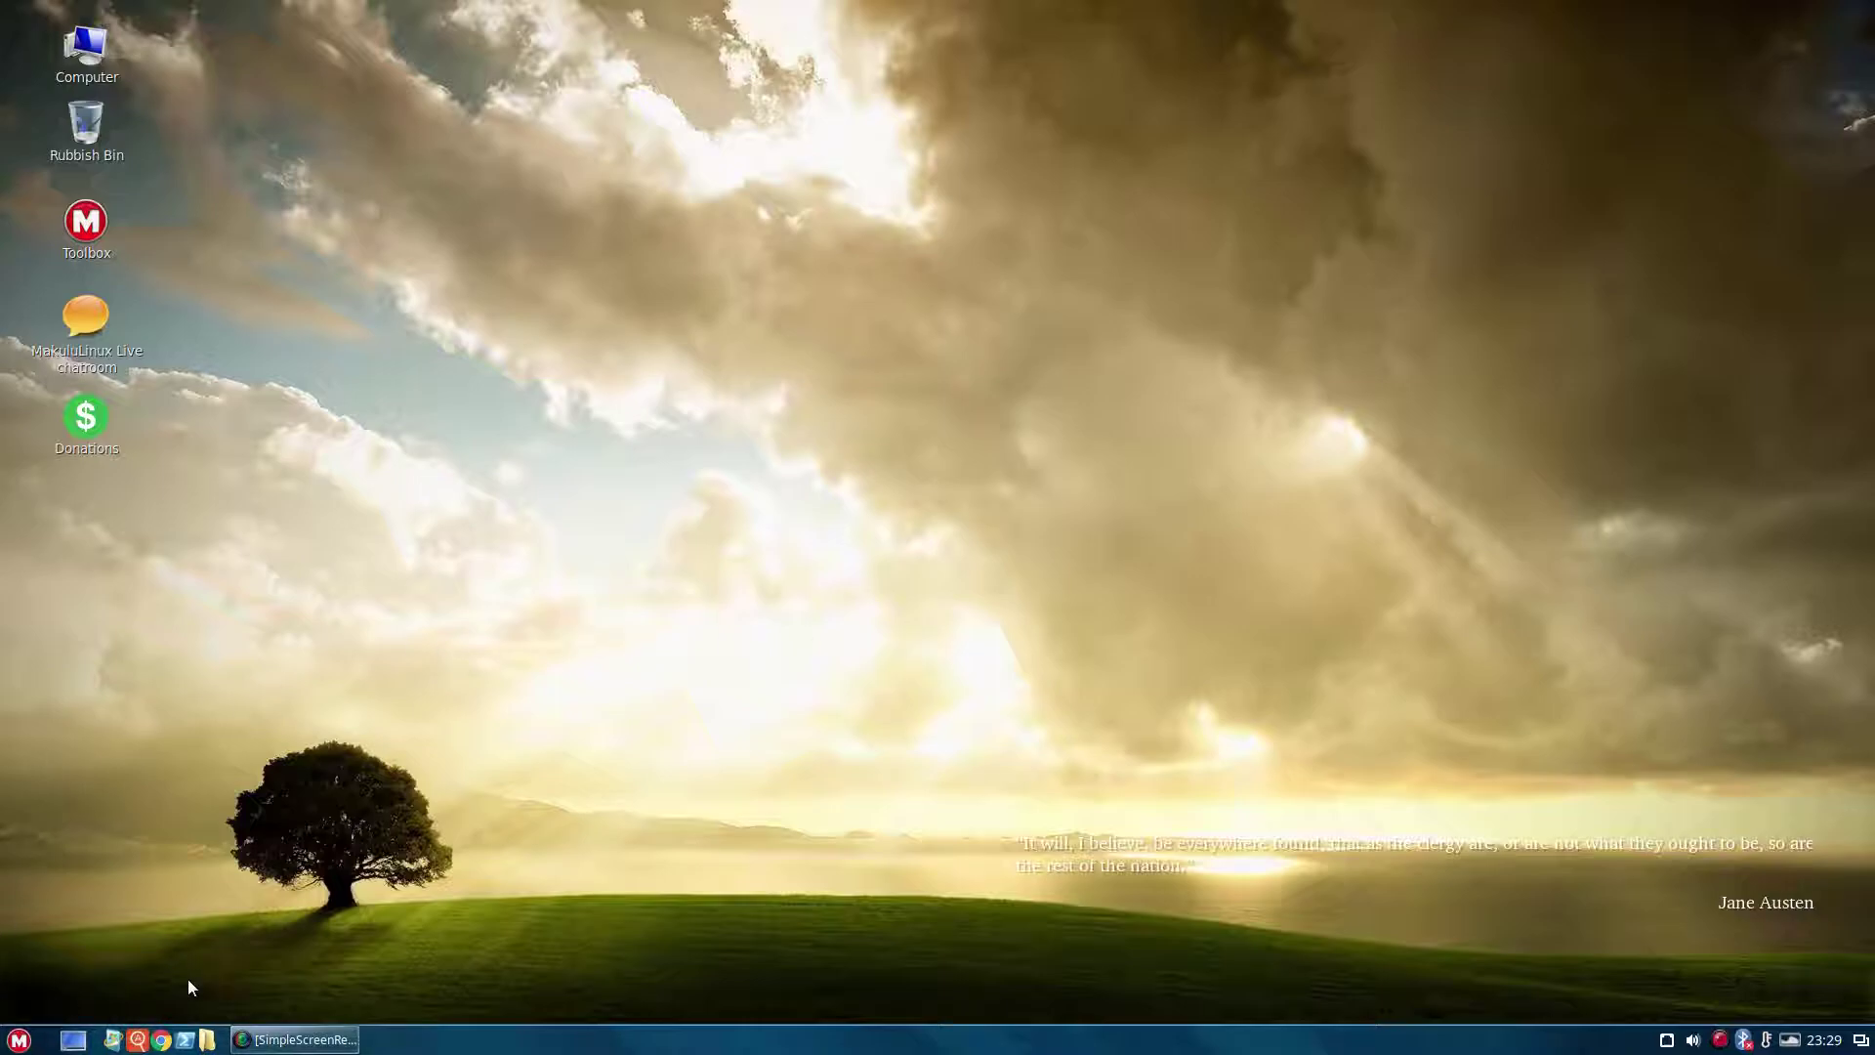
double_click(88, 41)
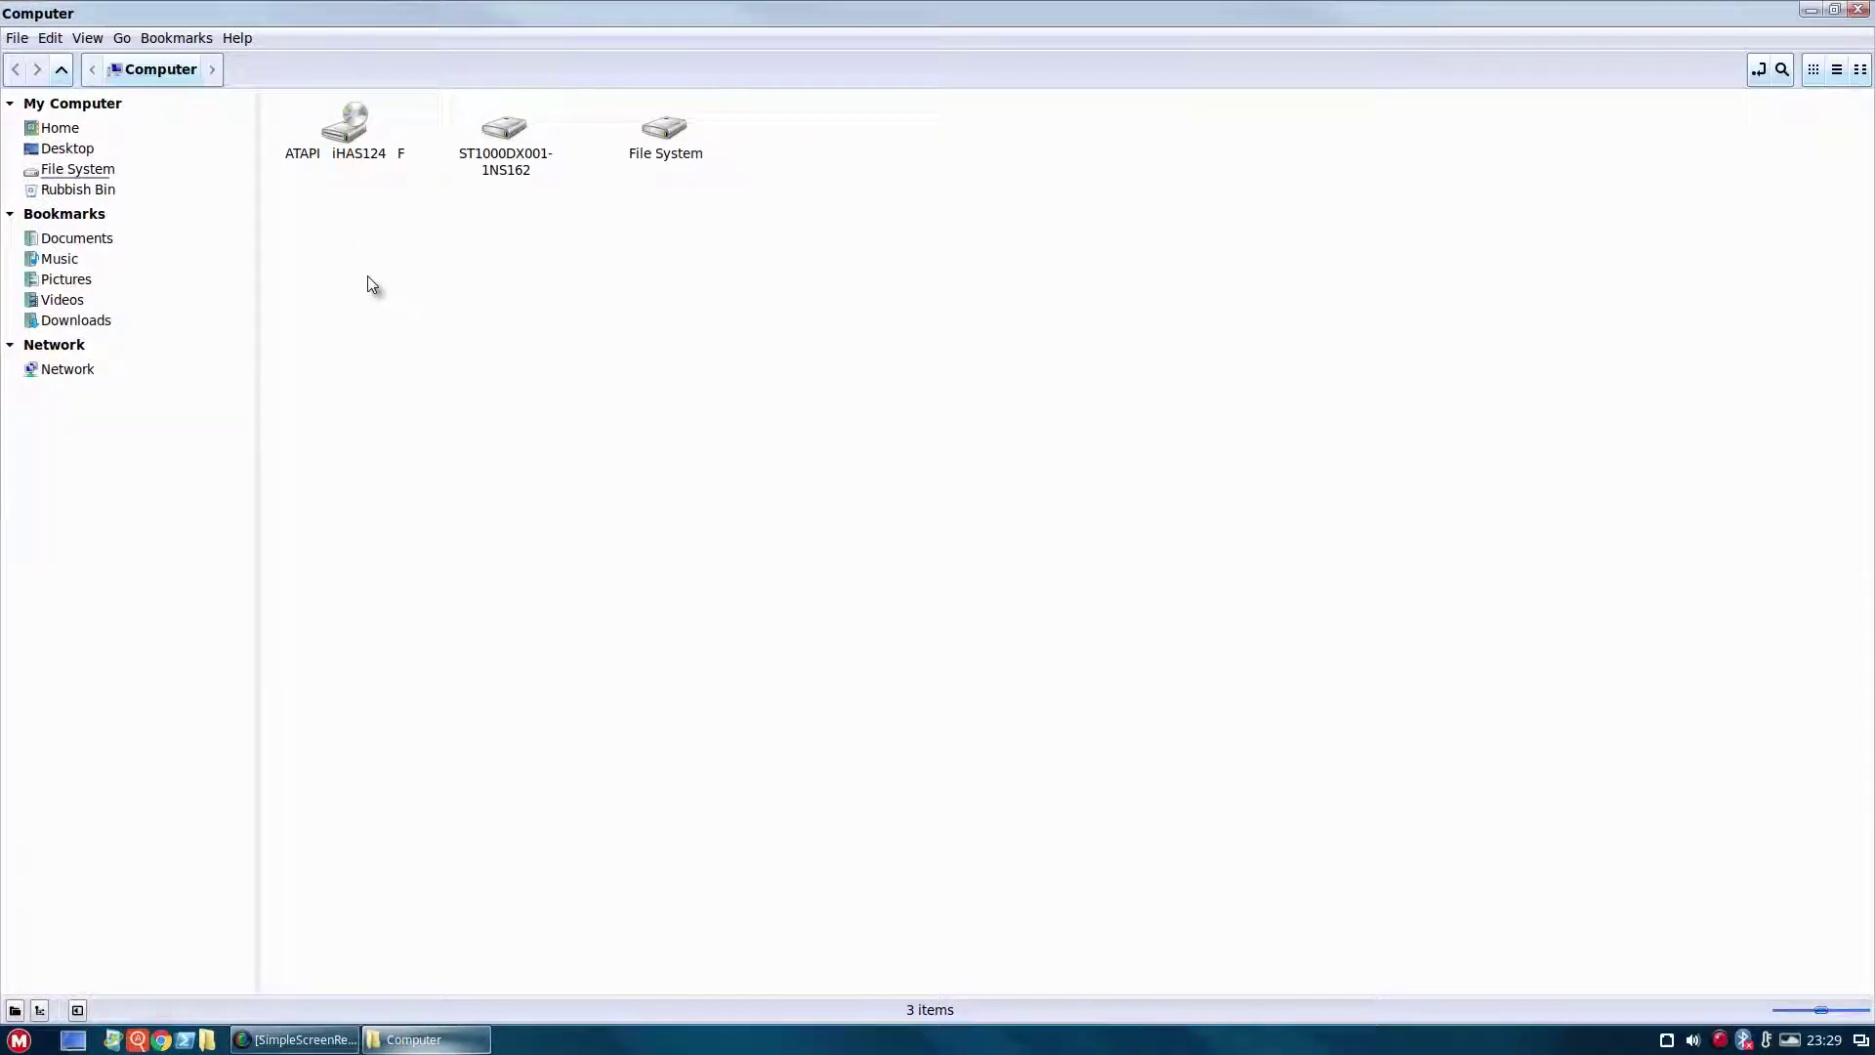
click(505, 132)
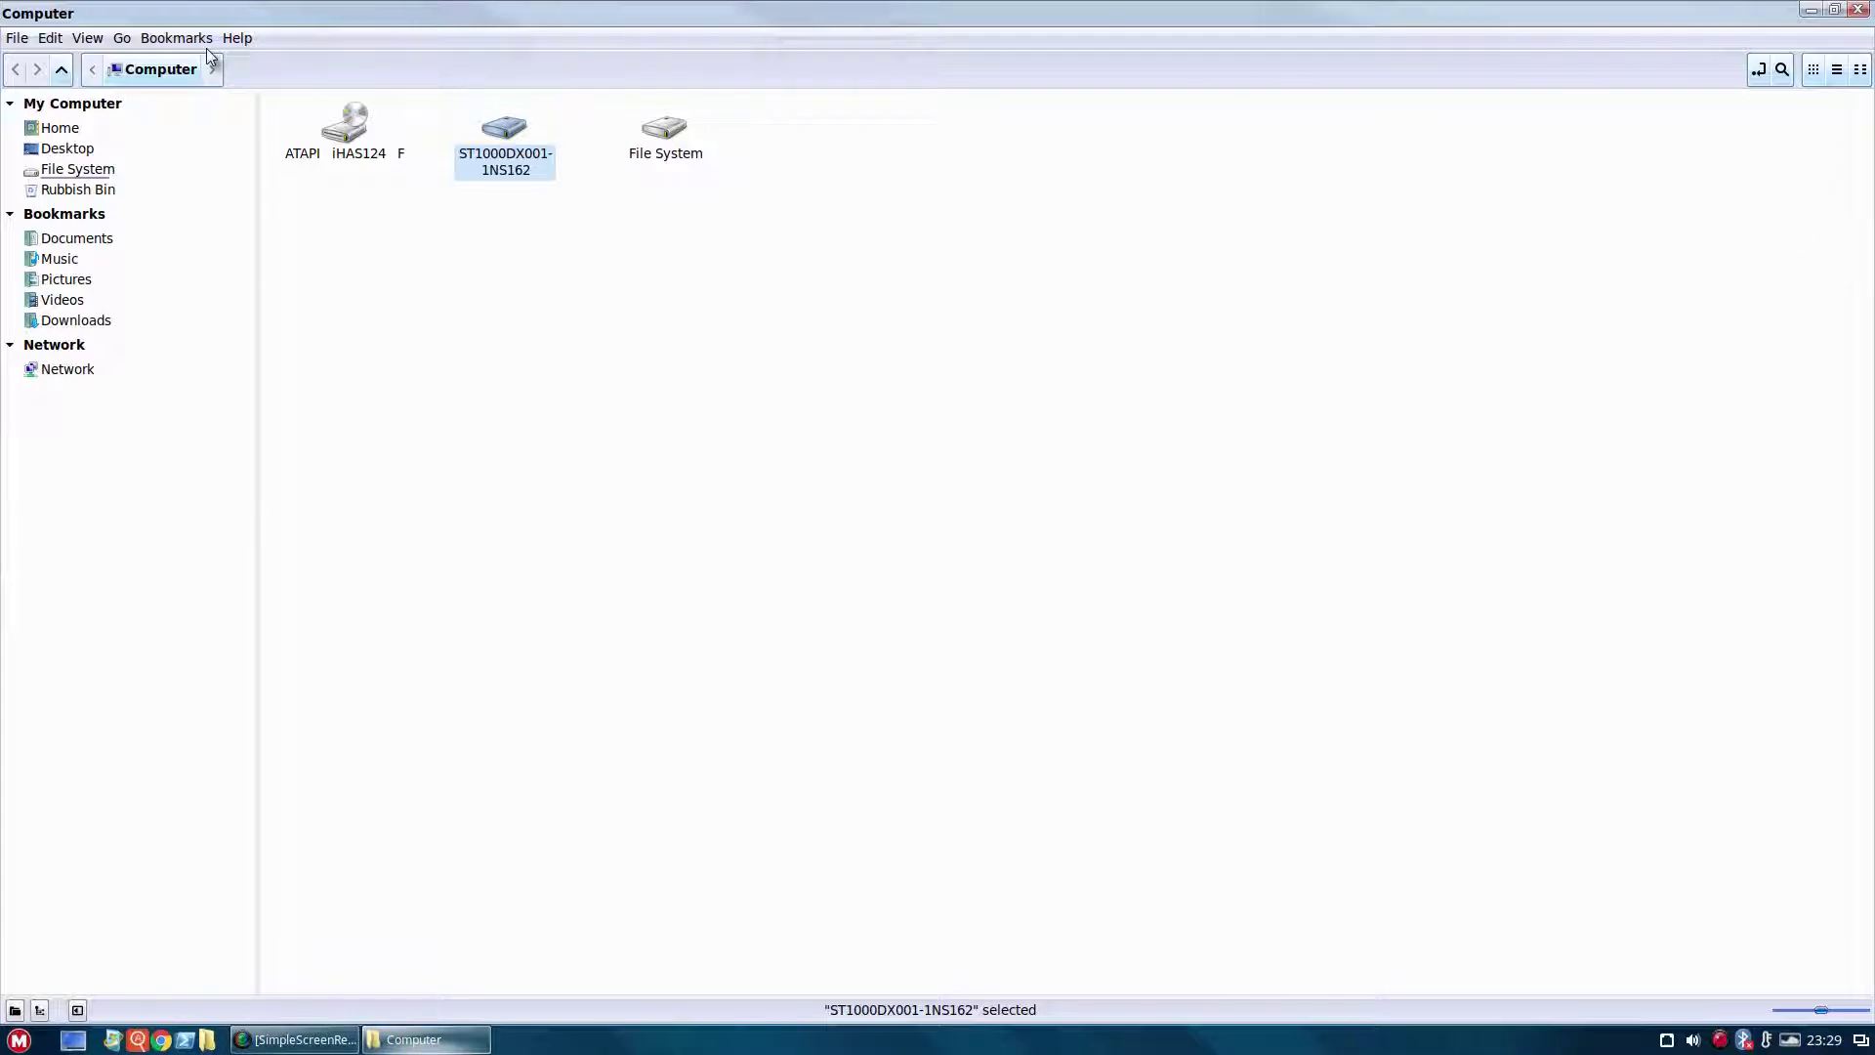
click(235, 38)
click(261, 86)
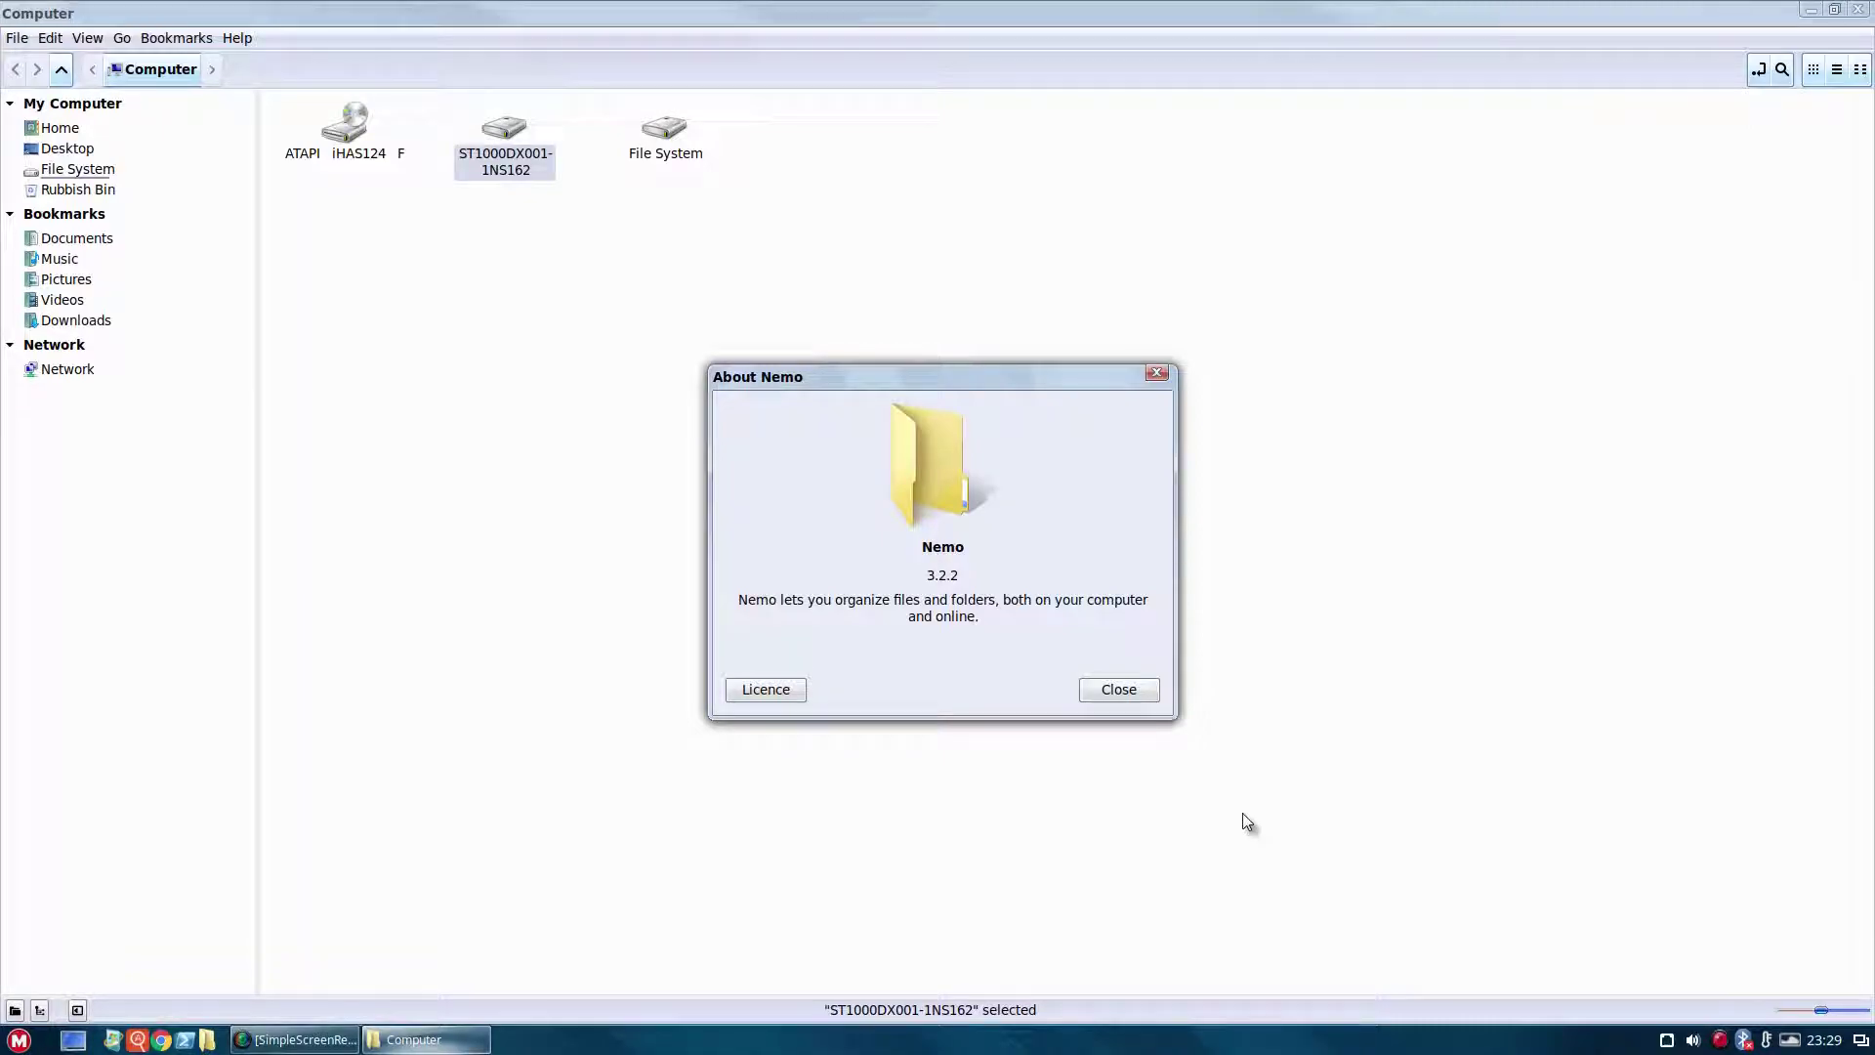
click(1118, 691)
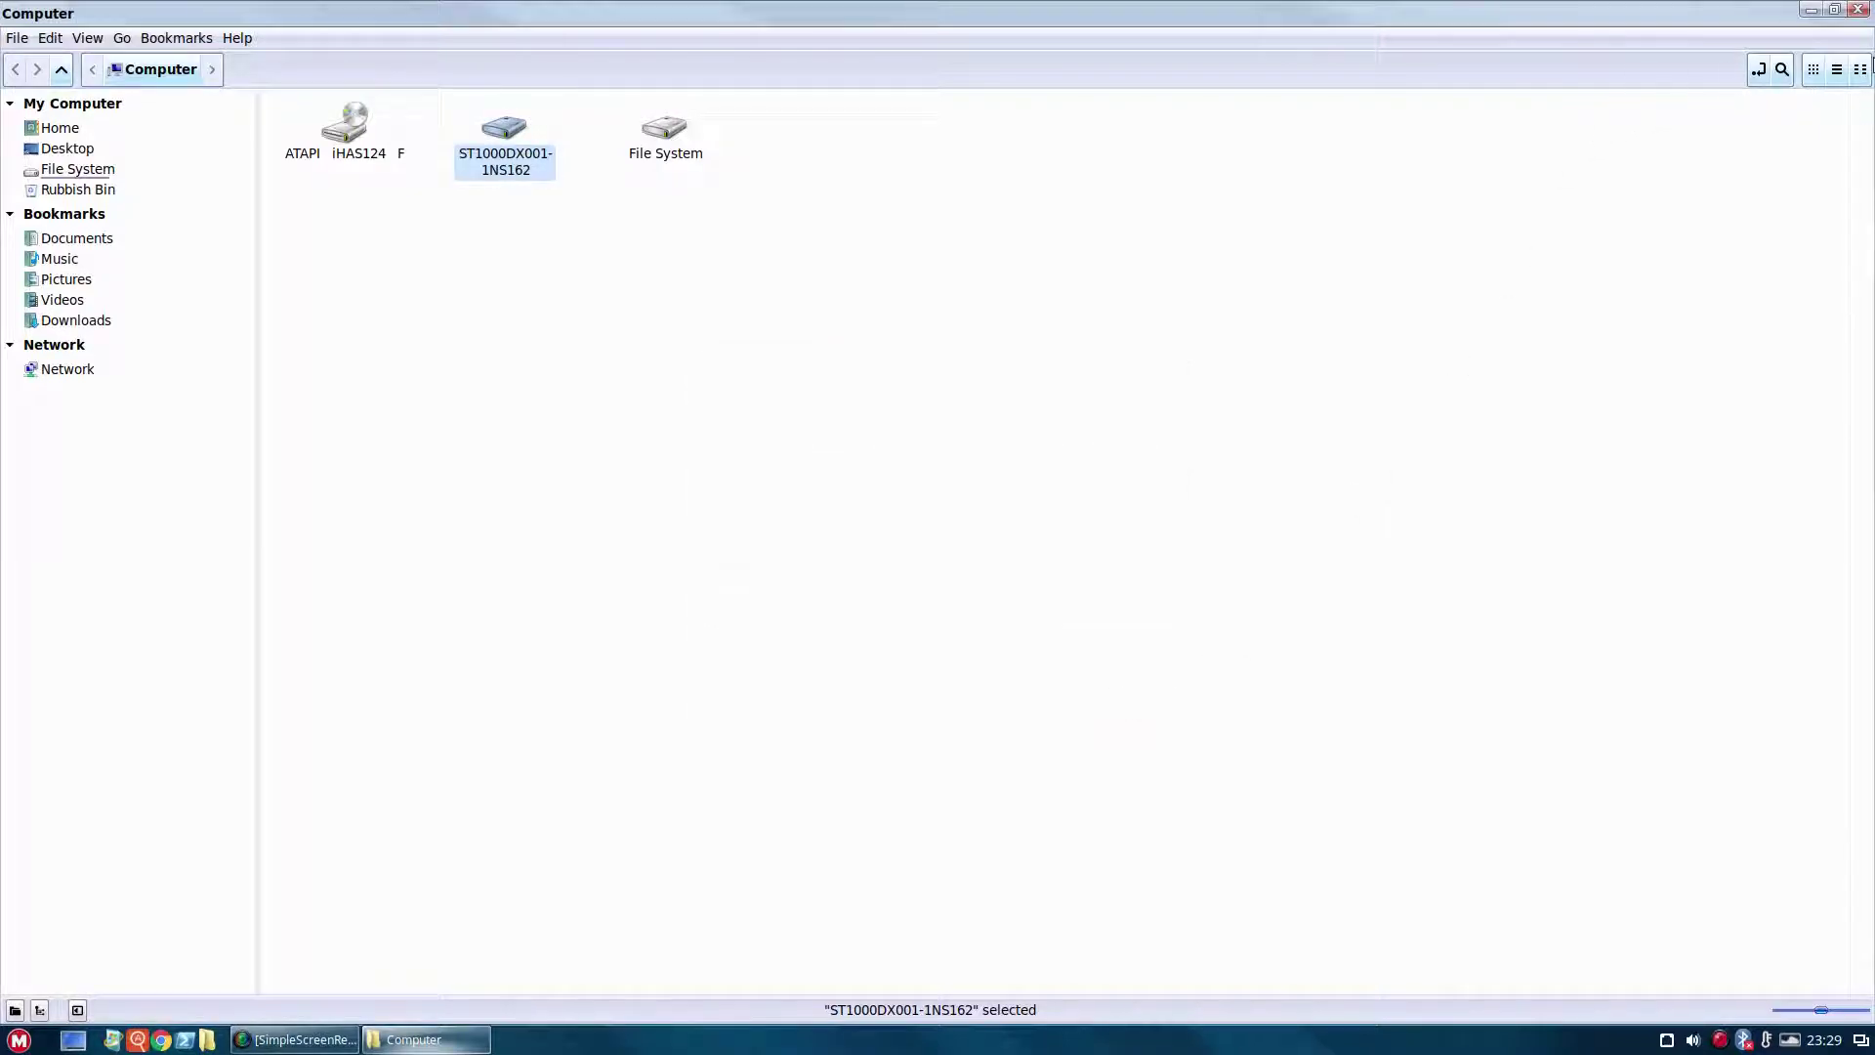
click(1859, 12)
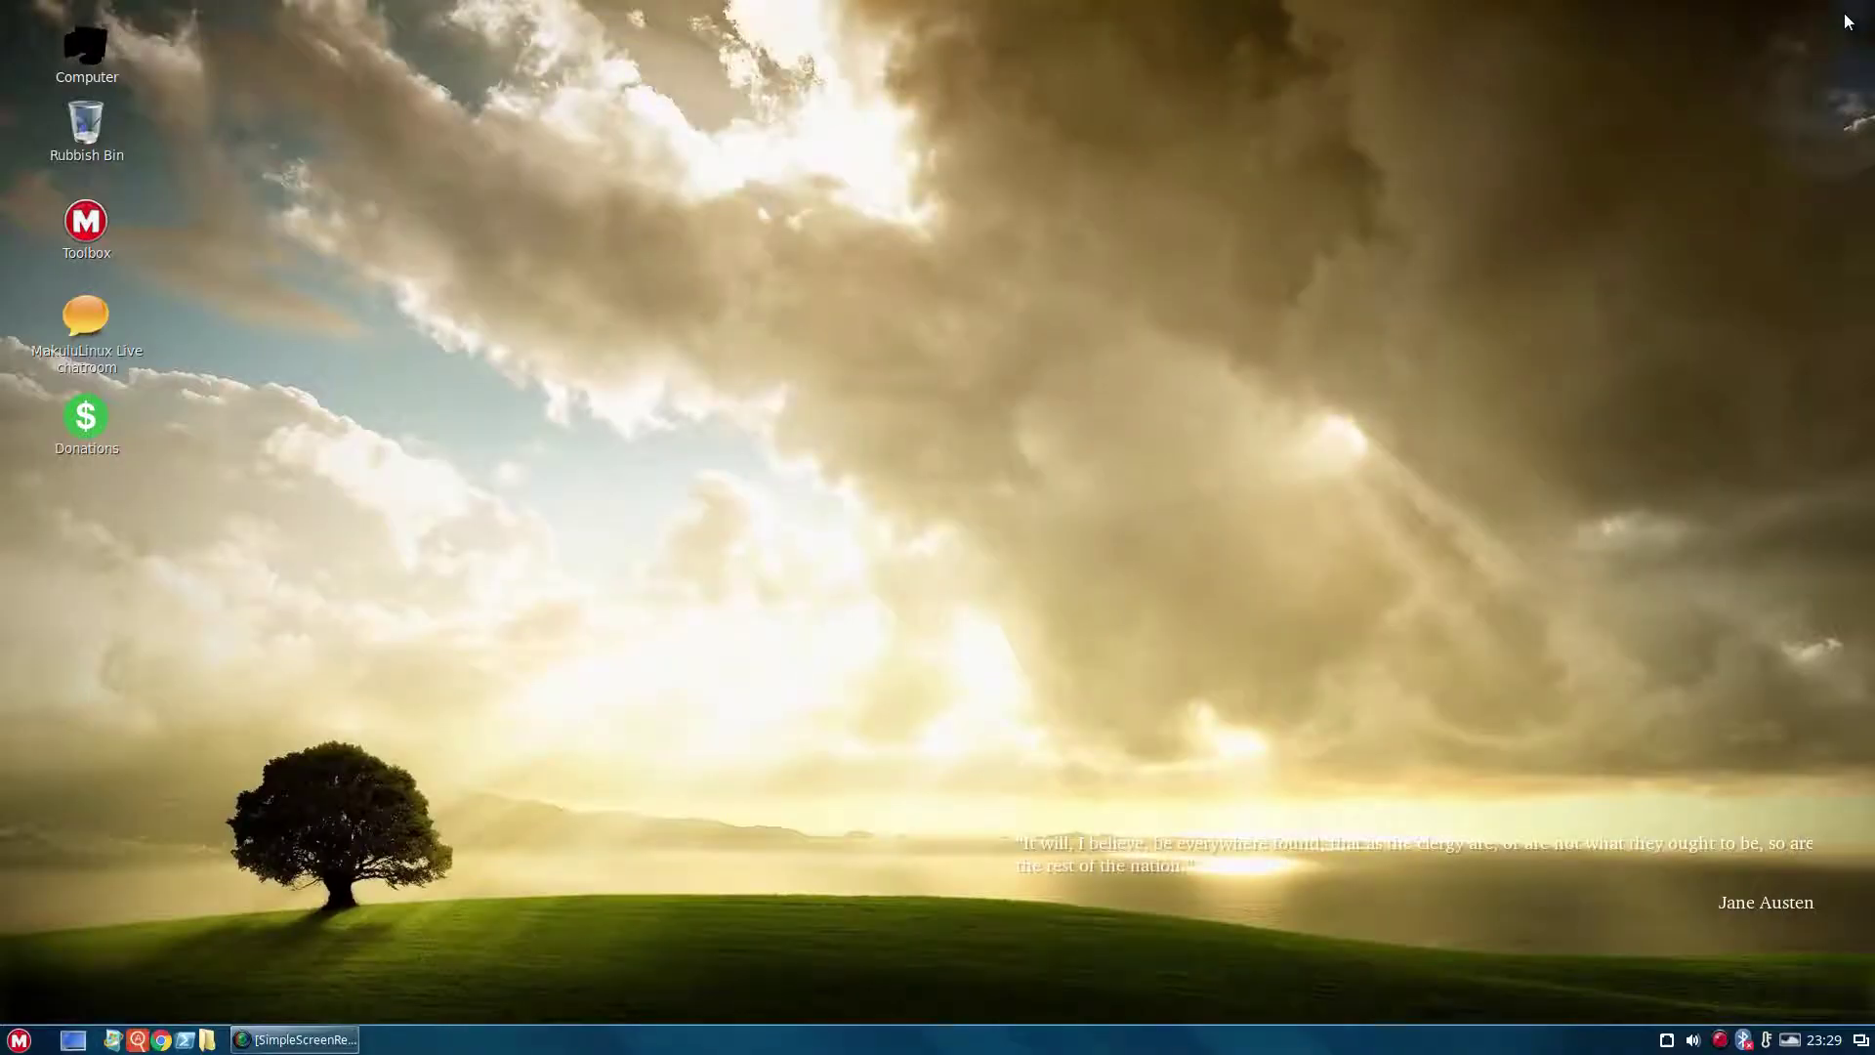
Launch System Info from the applications menu to view OS, memory and graphics details
click(19, 1039)
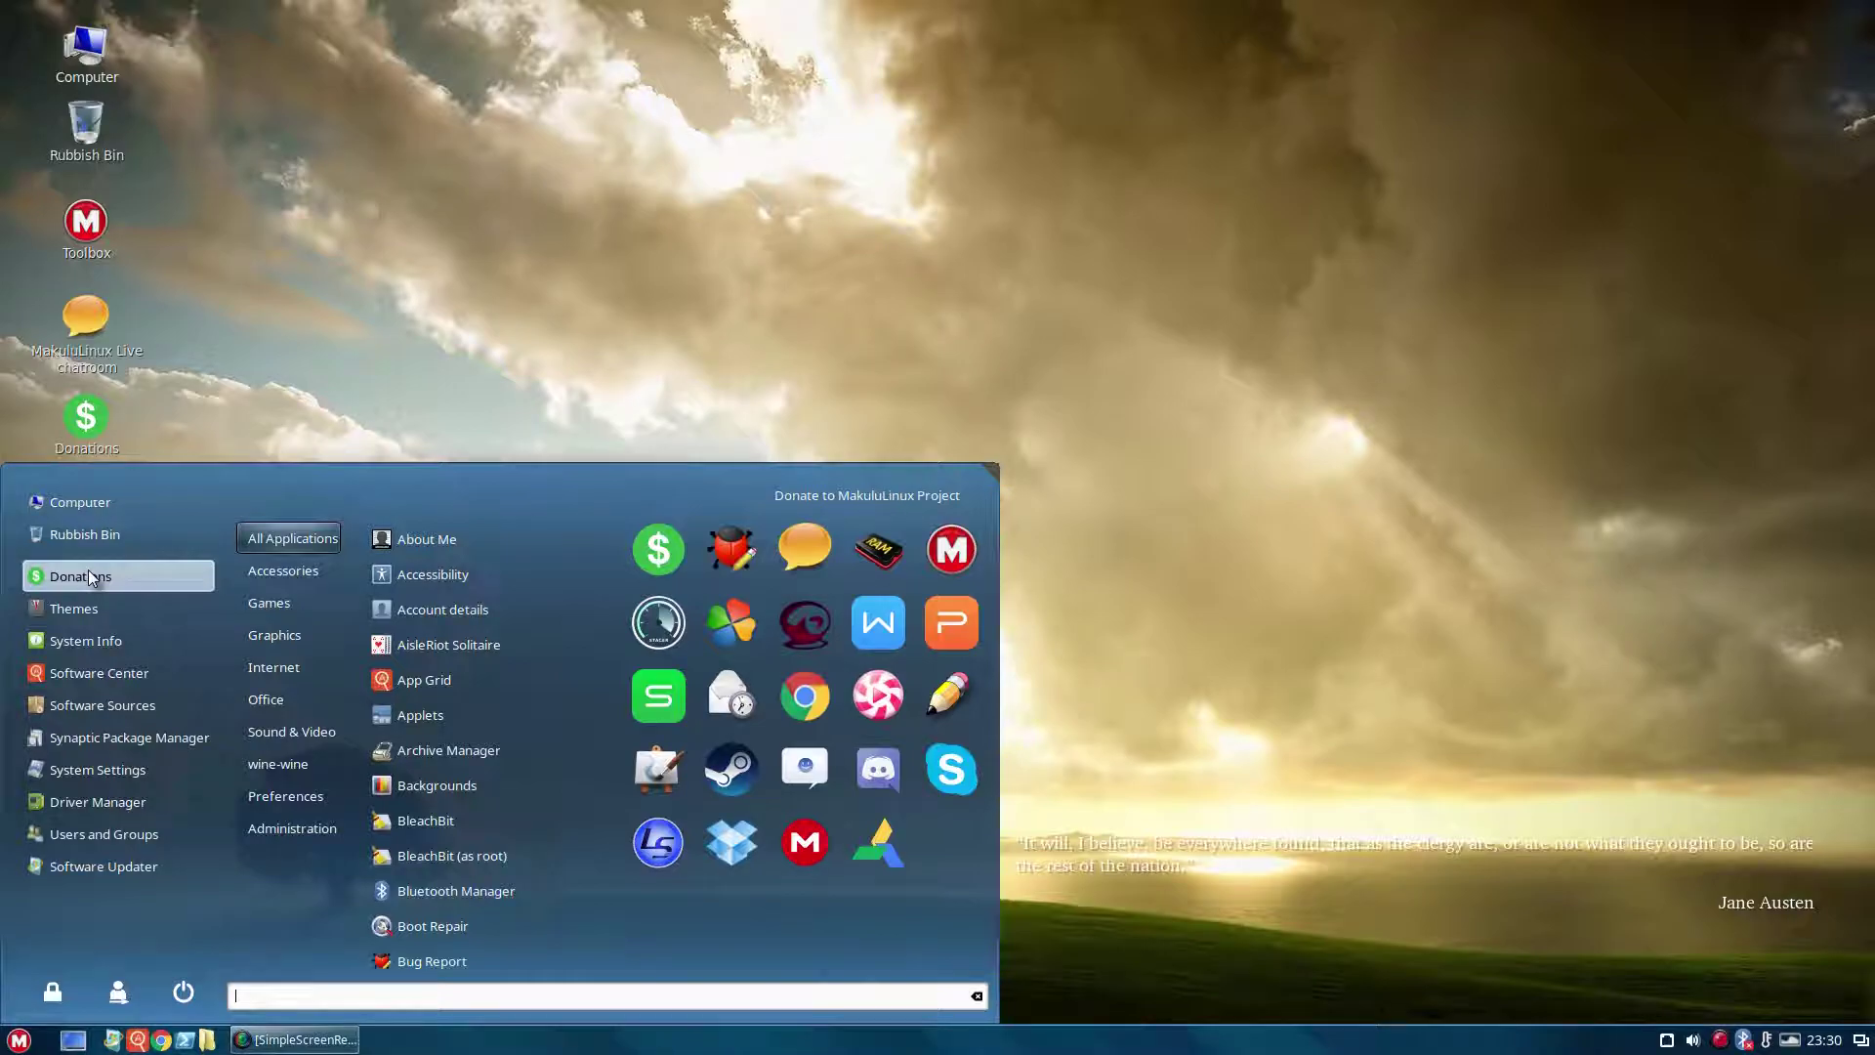
click(86, 642)
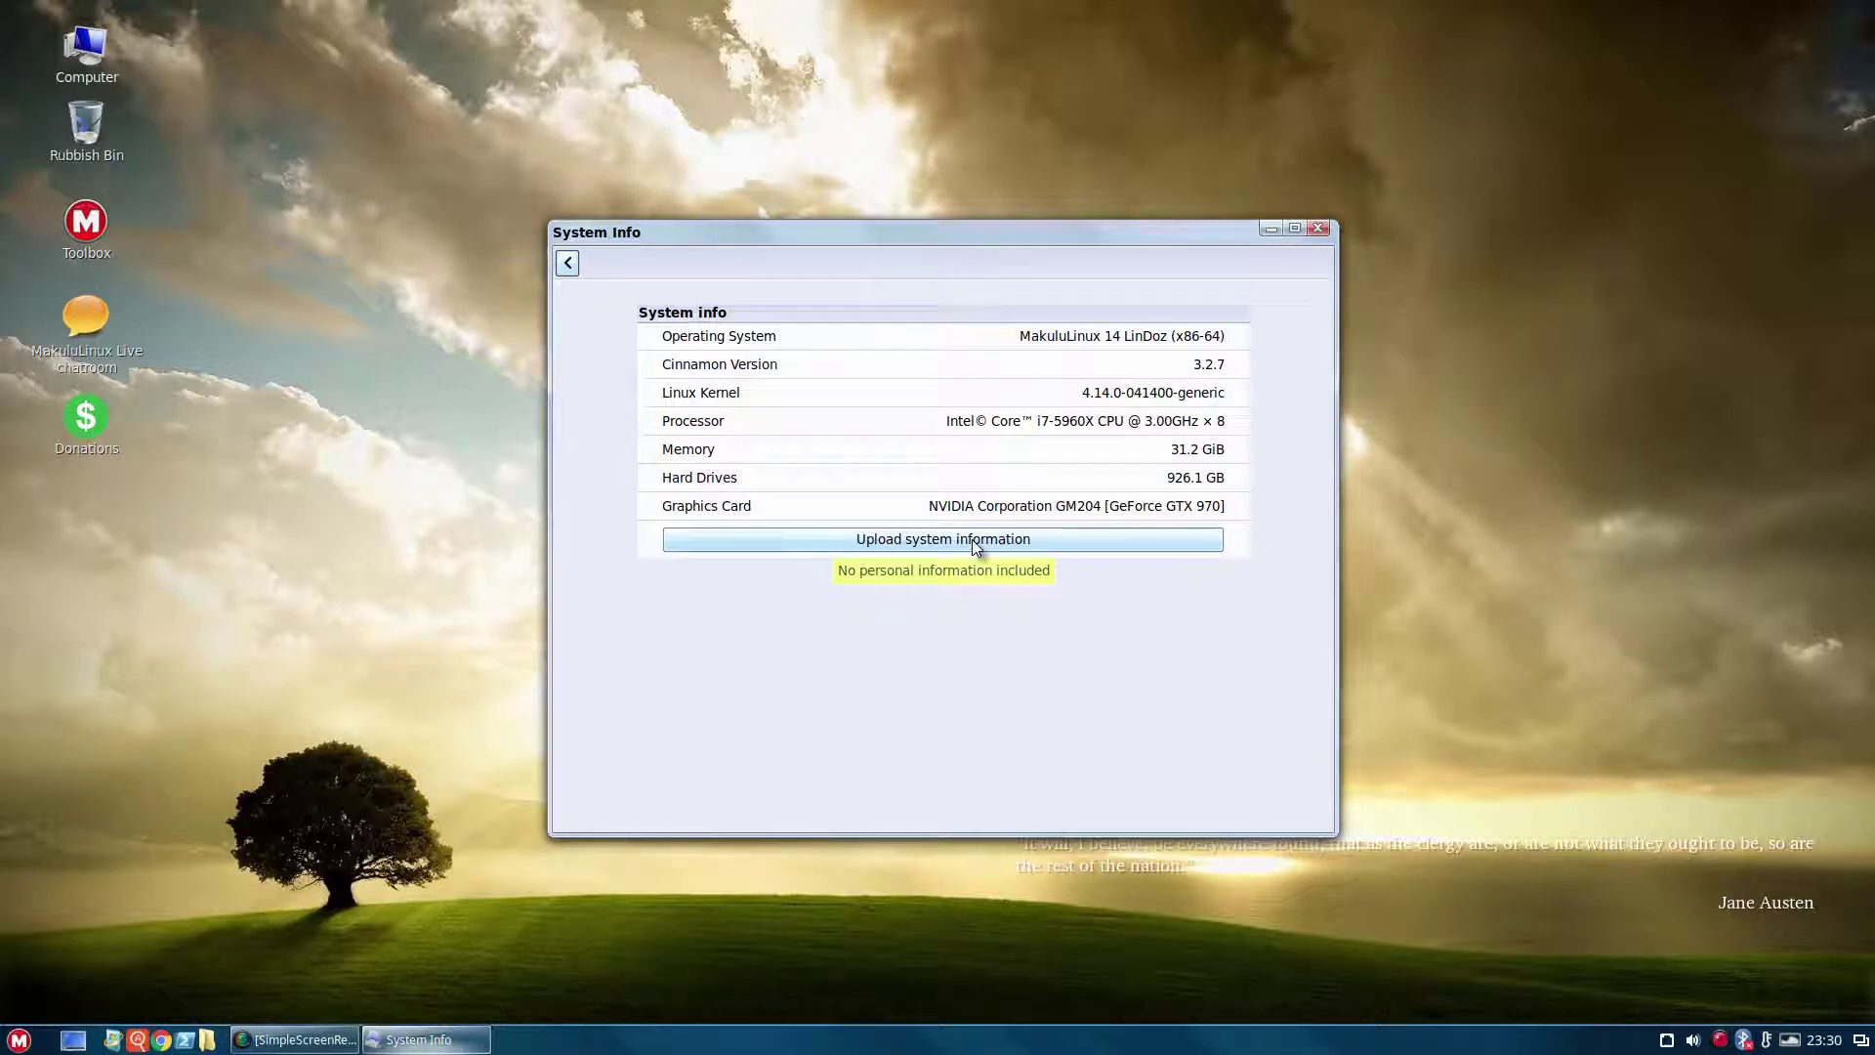
Close System Info and start Synaptic Package Manager, authenticating with the administrator password
click(1317, 229)
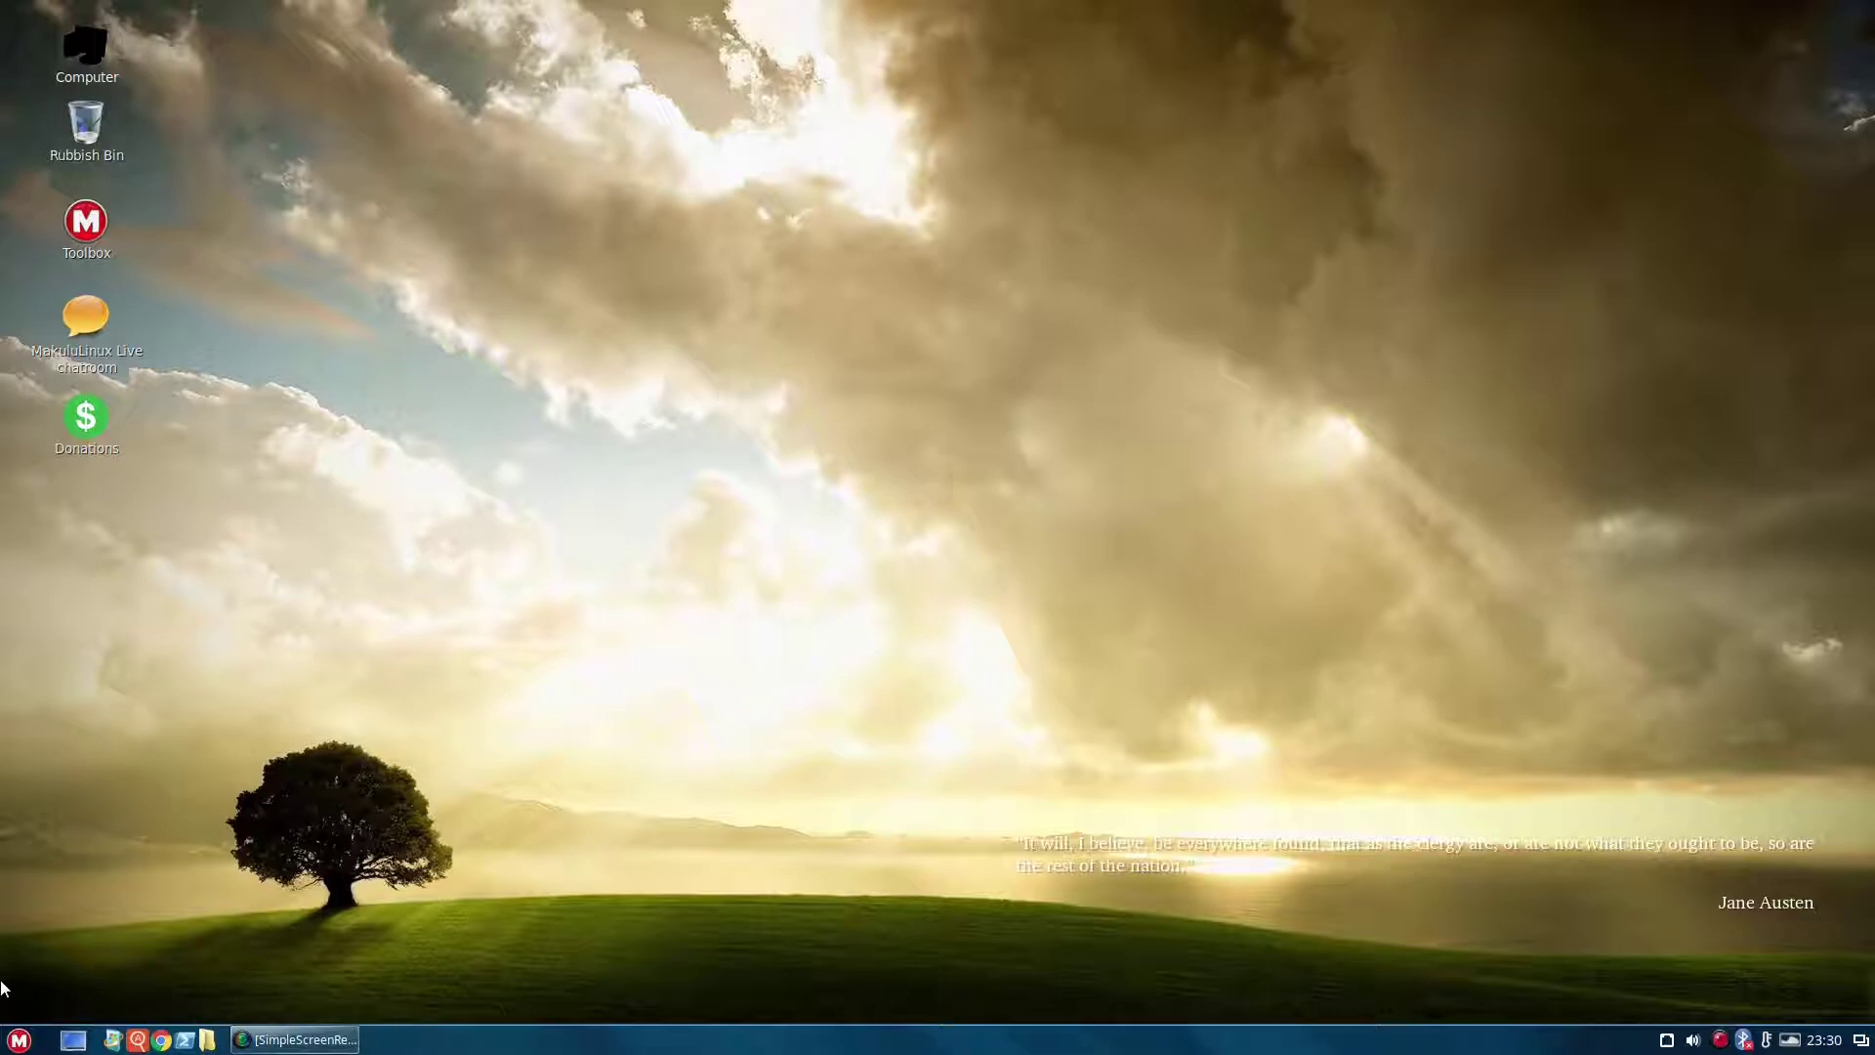
click(18, 1039)
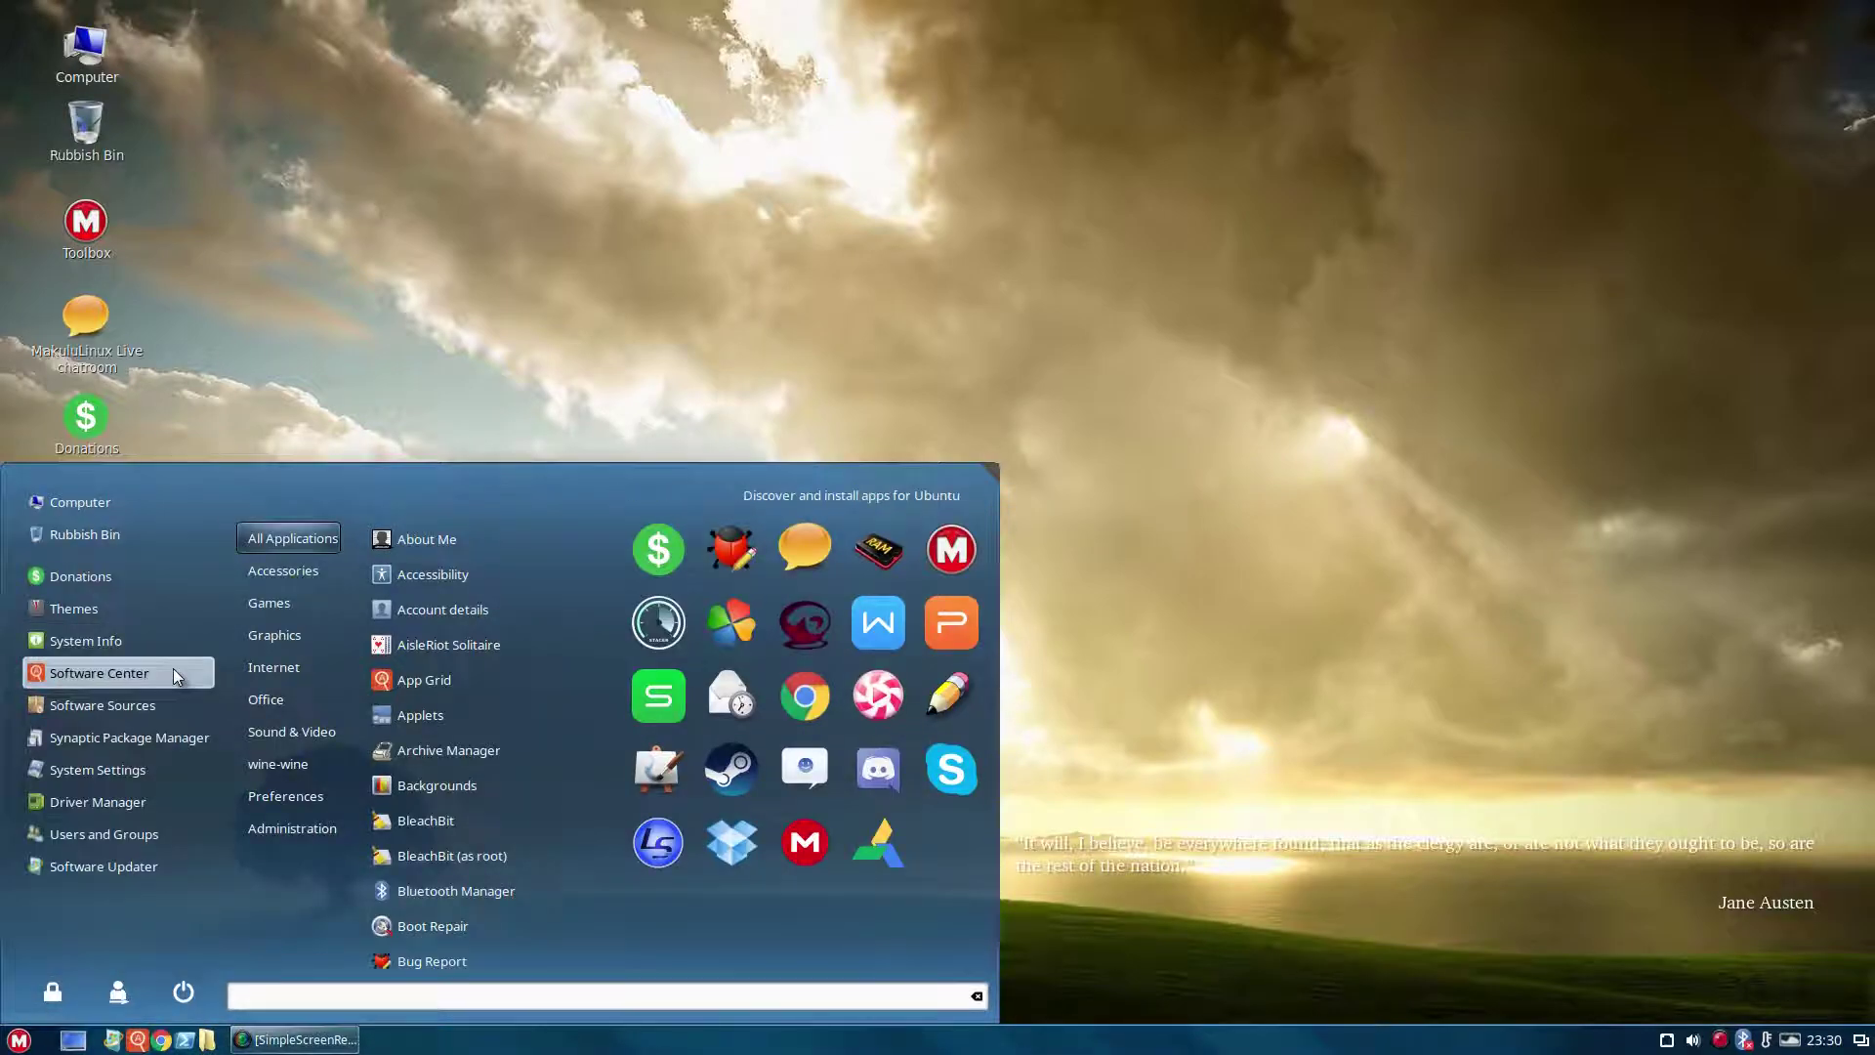
click(150, 740)
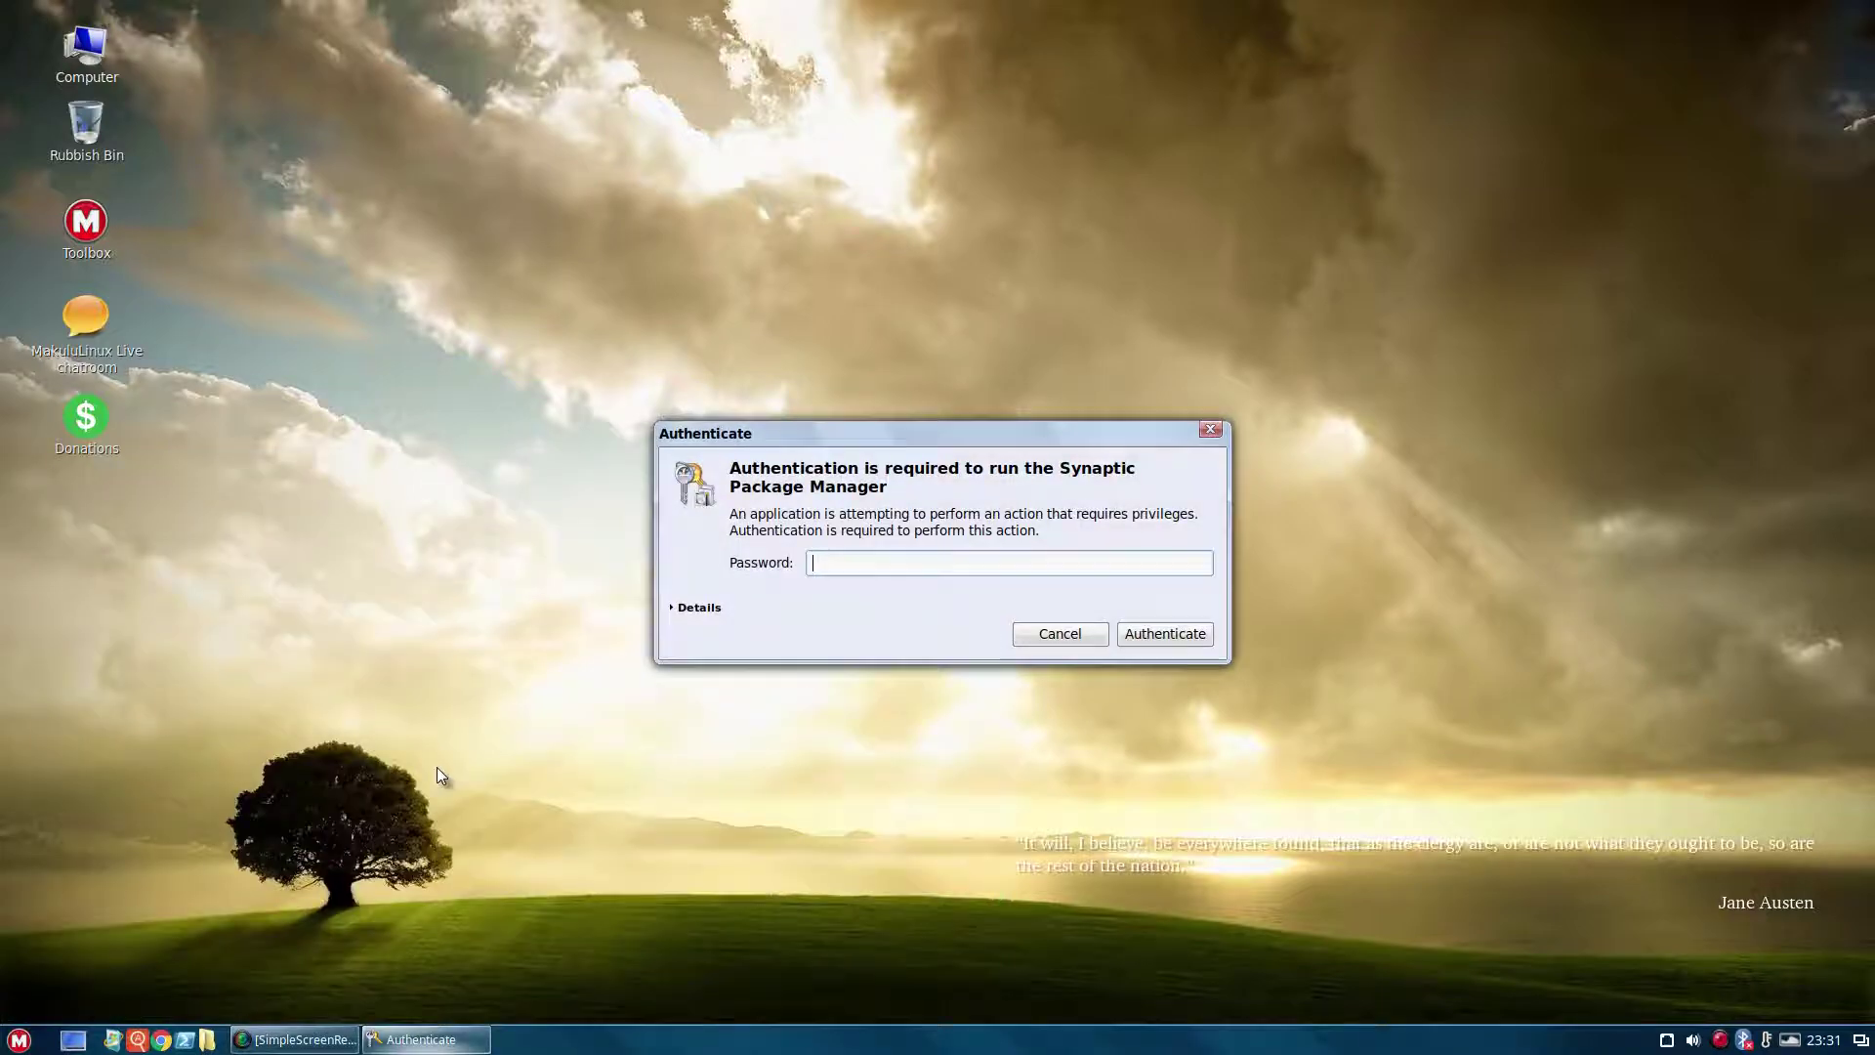
text(*********)
key(Return)
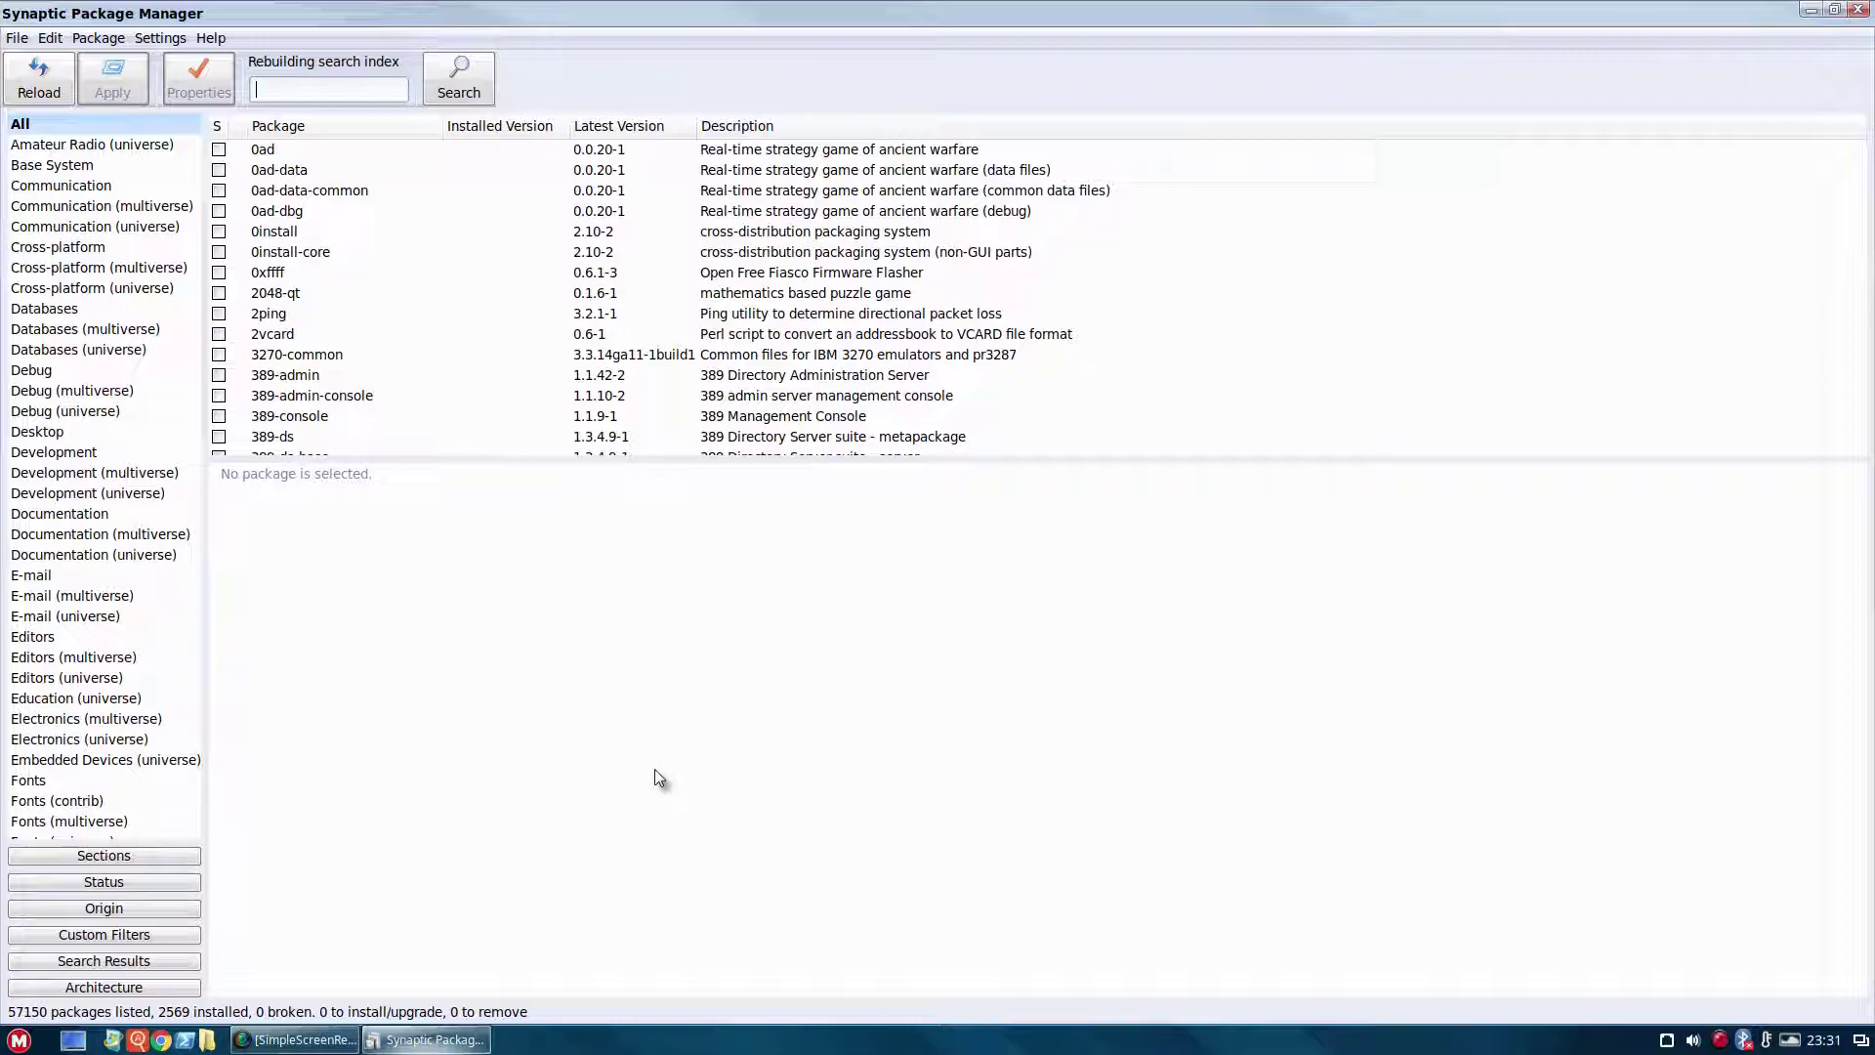
Search Synaptic for 'abiword' and mark it for installation with its required dependencies
click(458, 78)
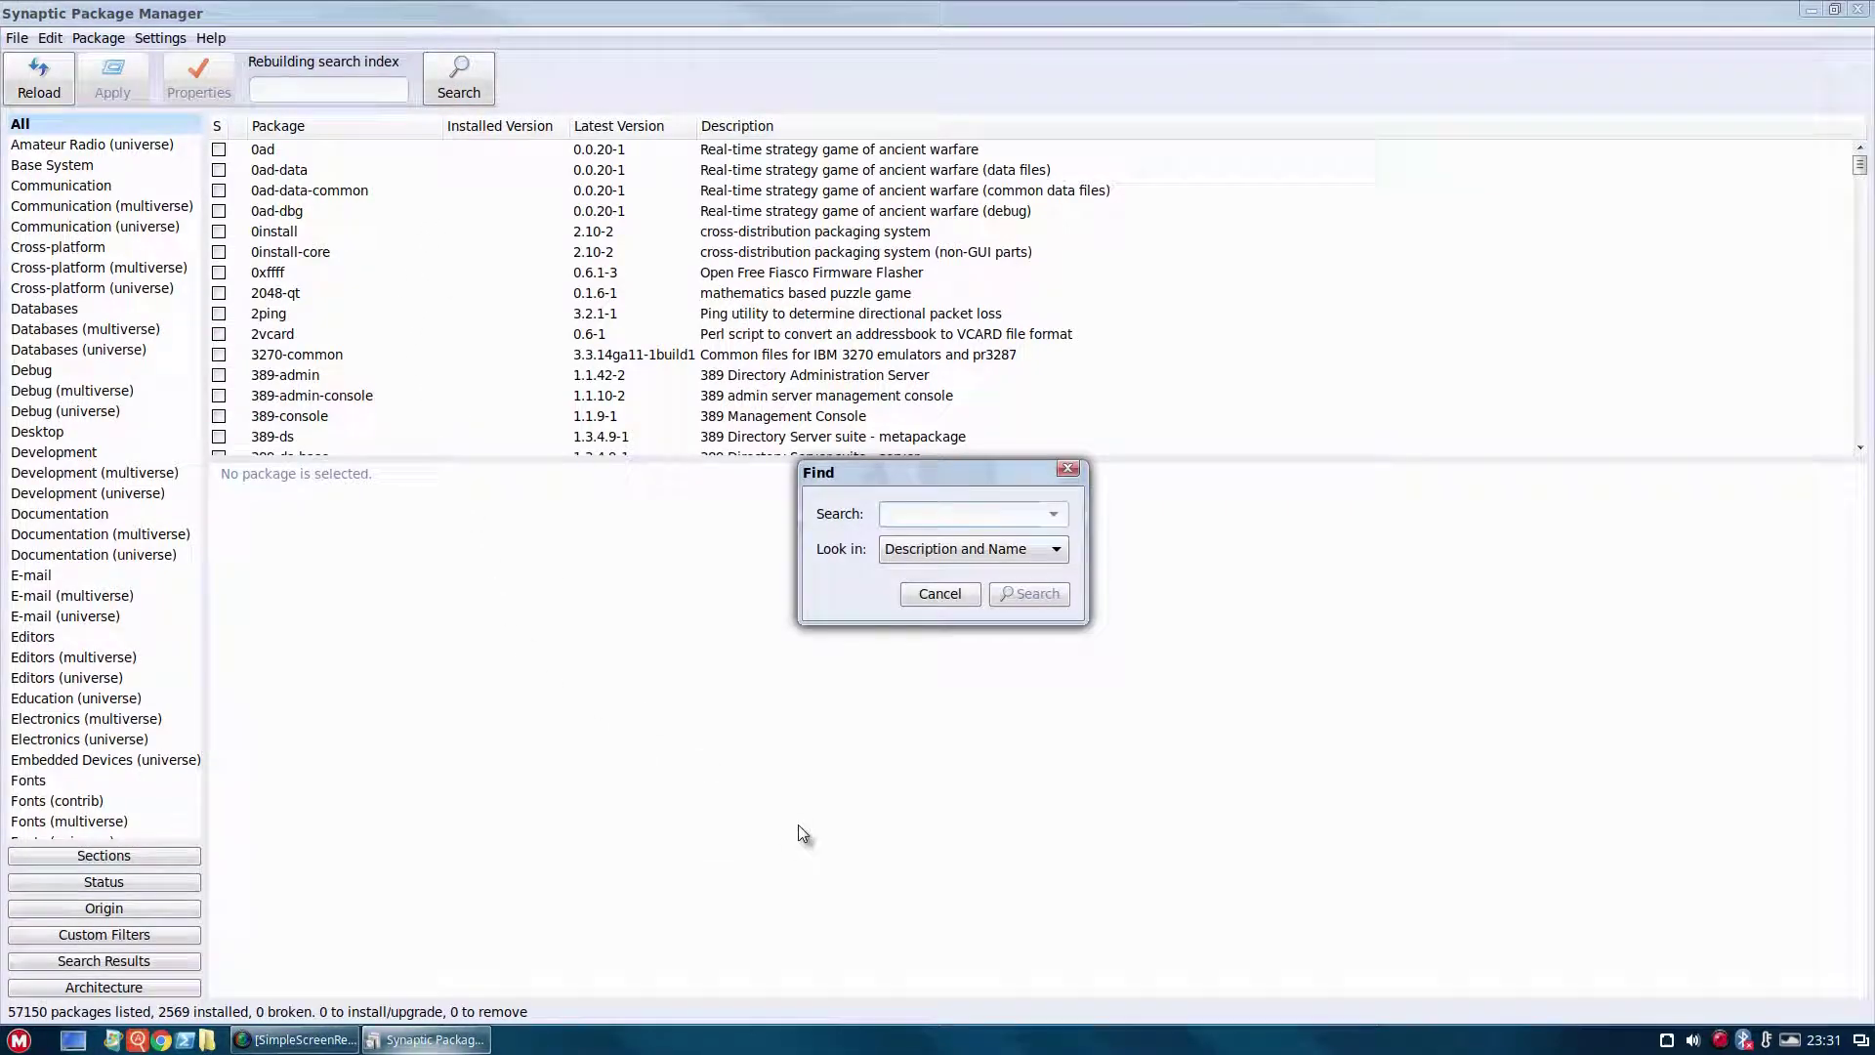
text(abi)
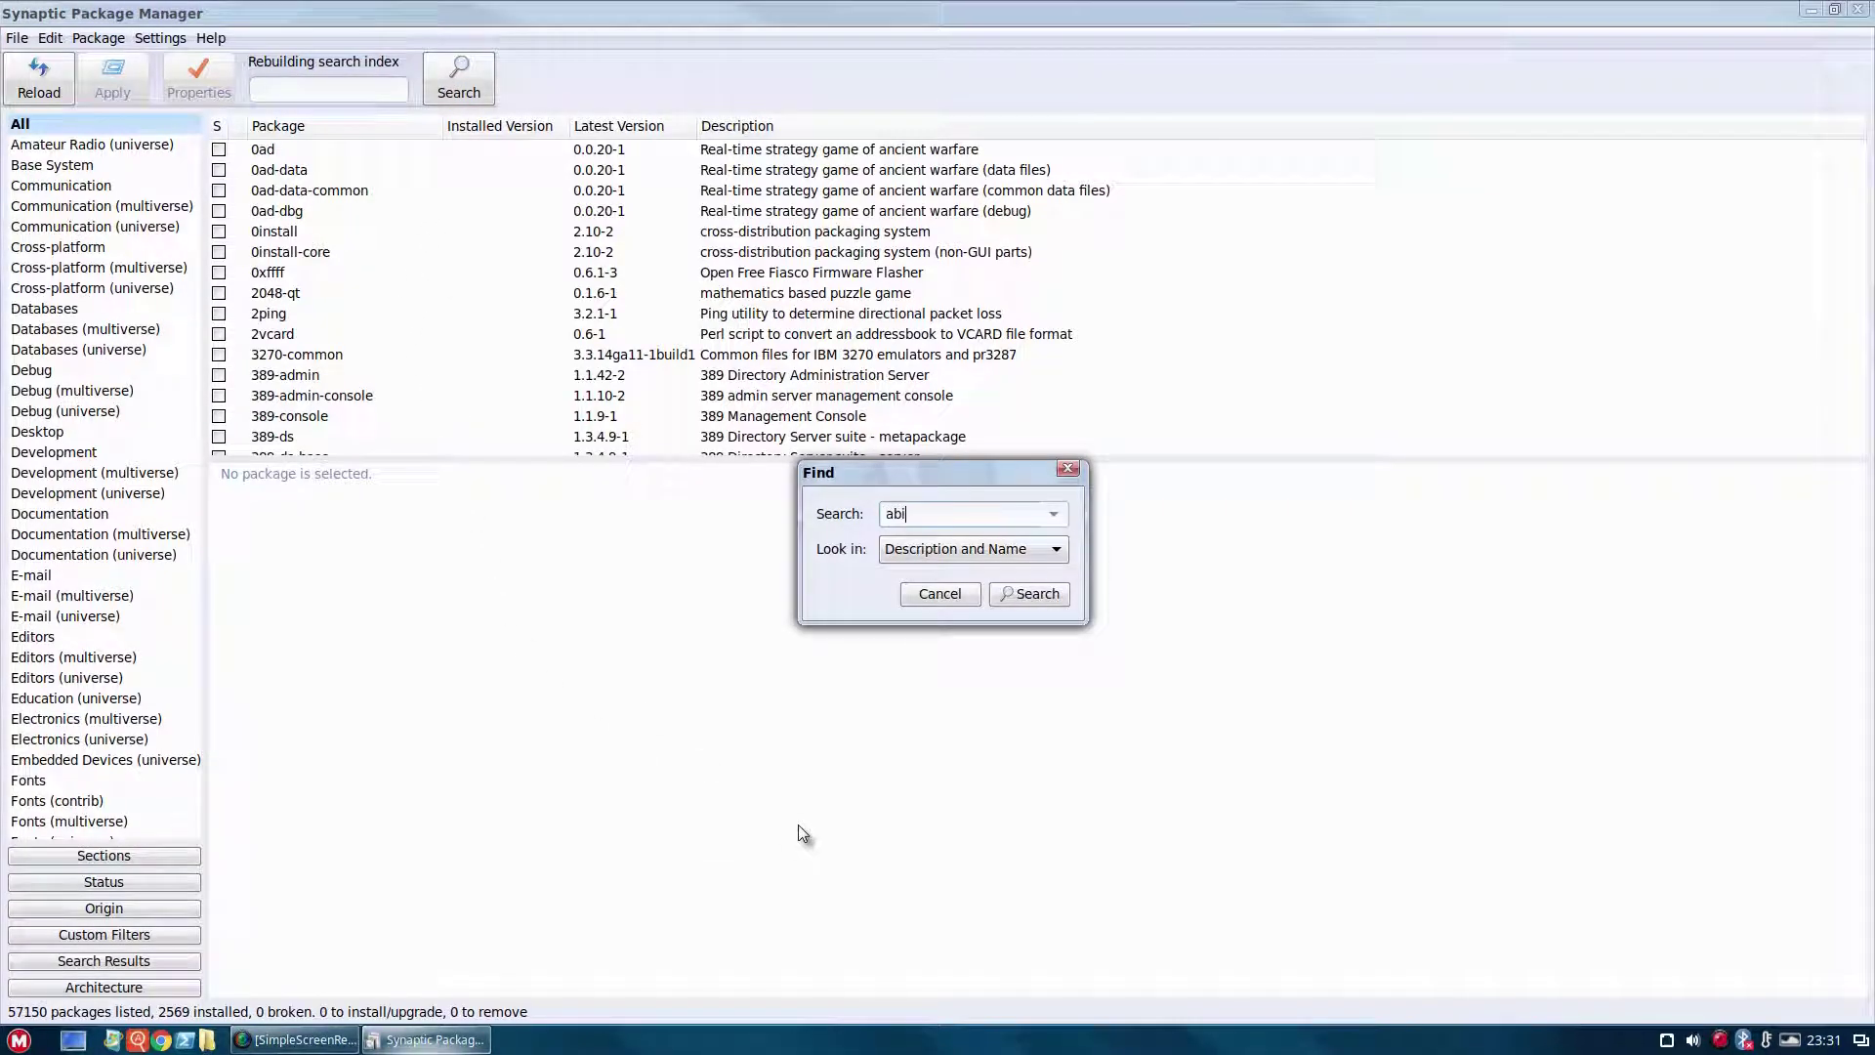
text(word)
key(Return)
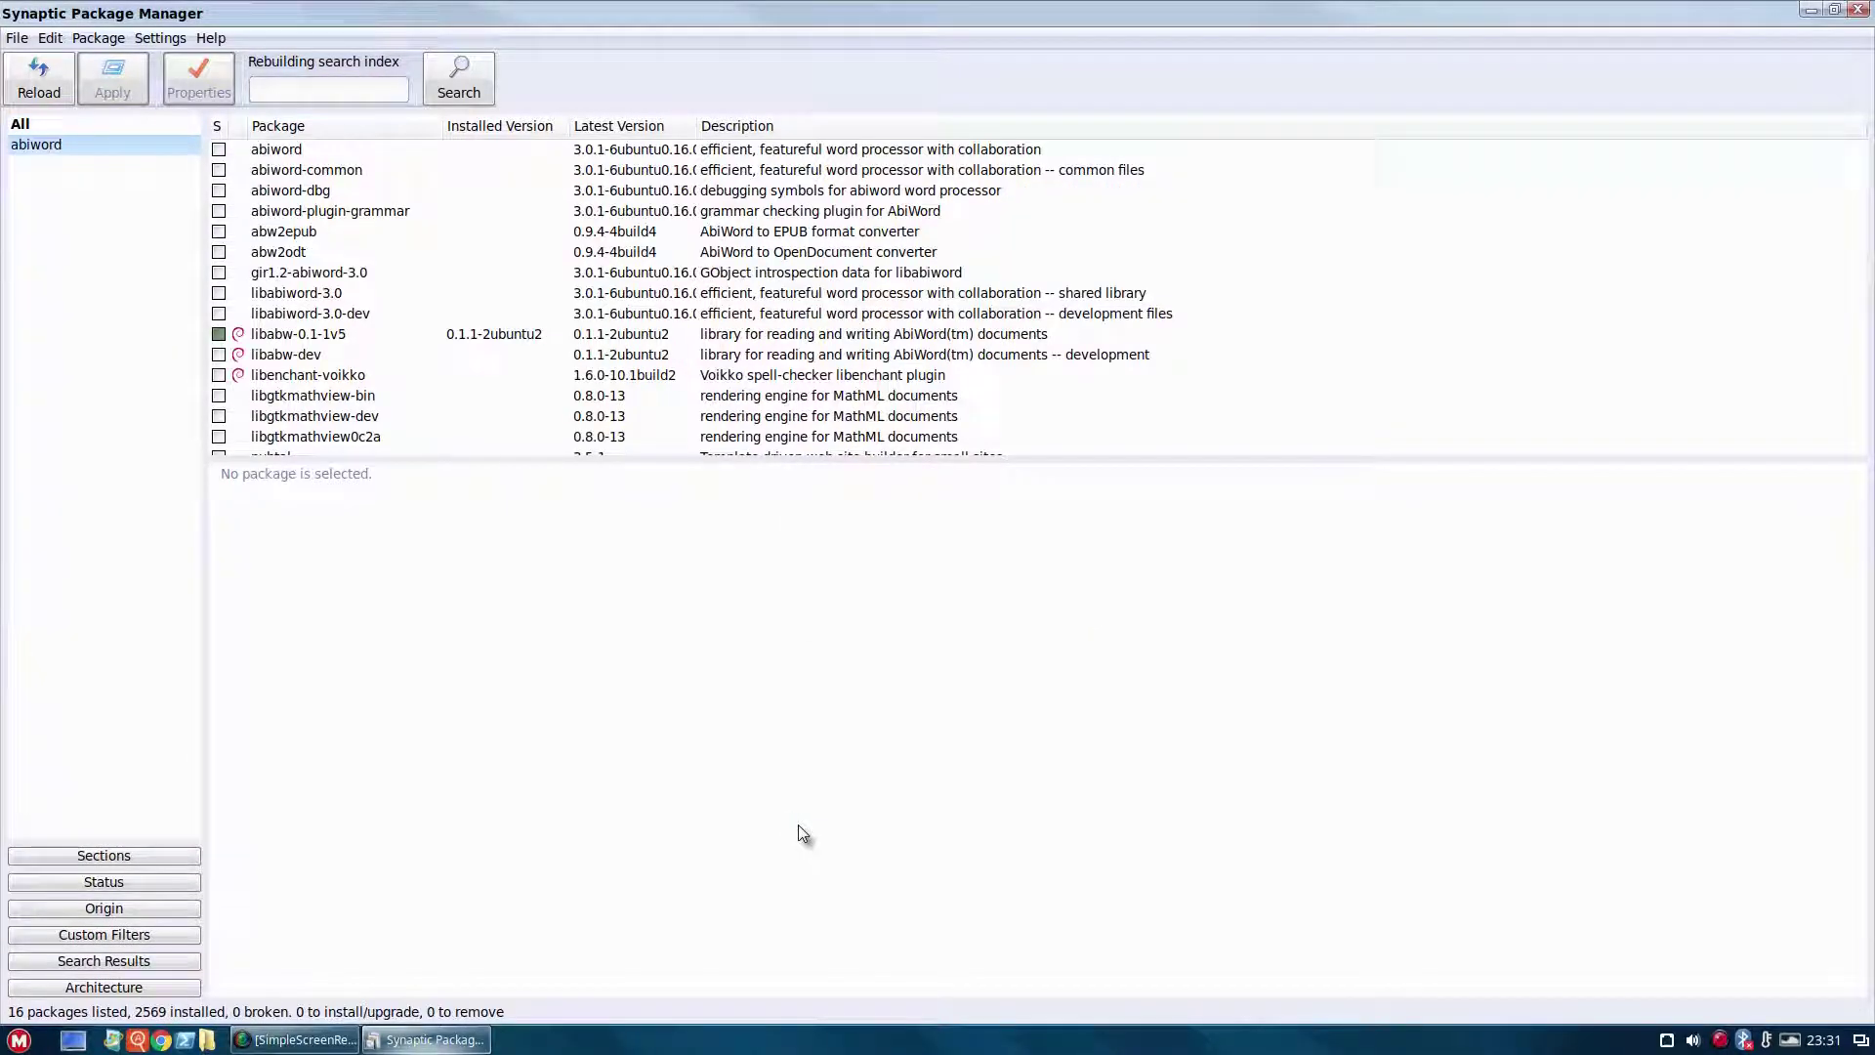
click(219, 151)
click(262, 184)
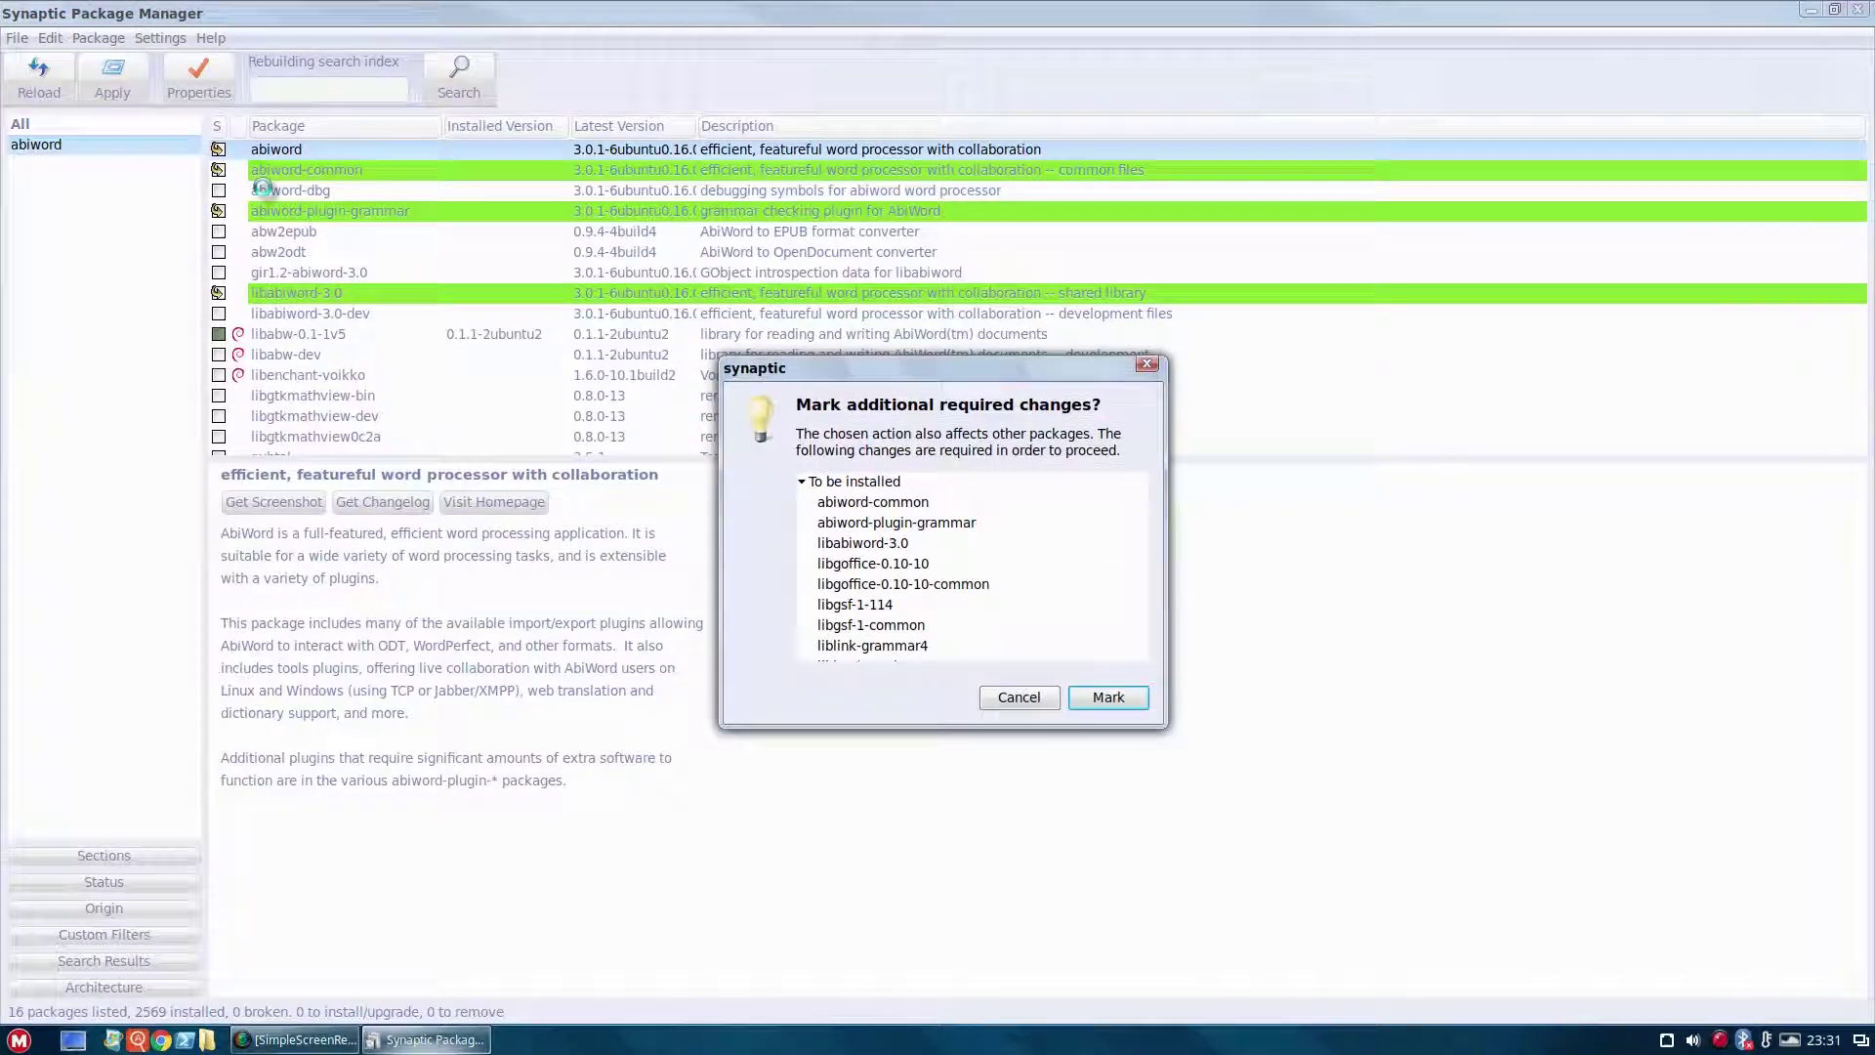
click(1099, 698)
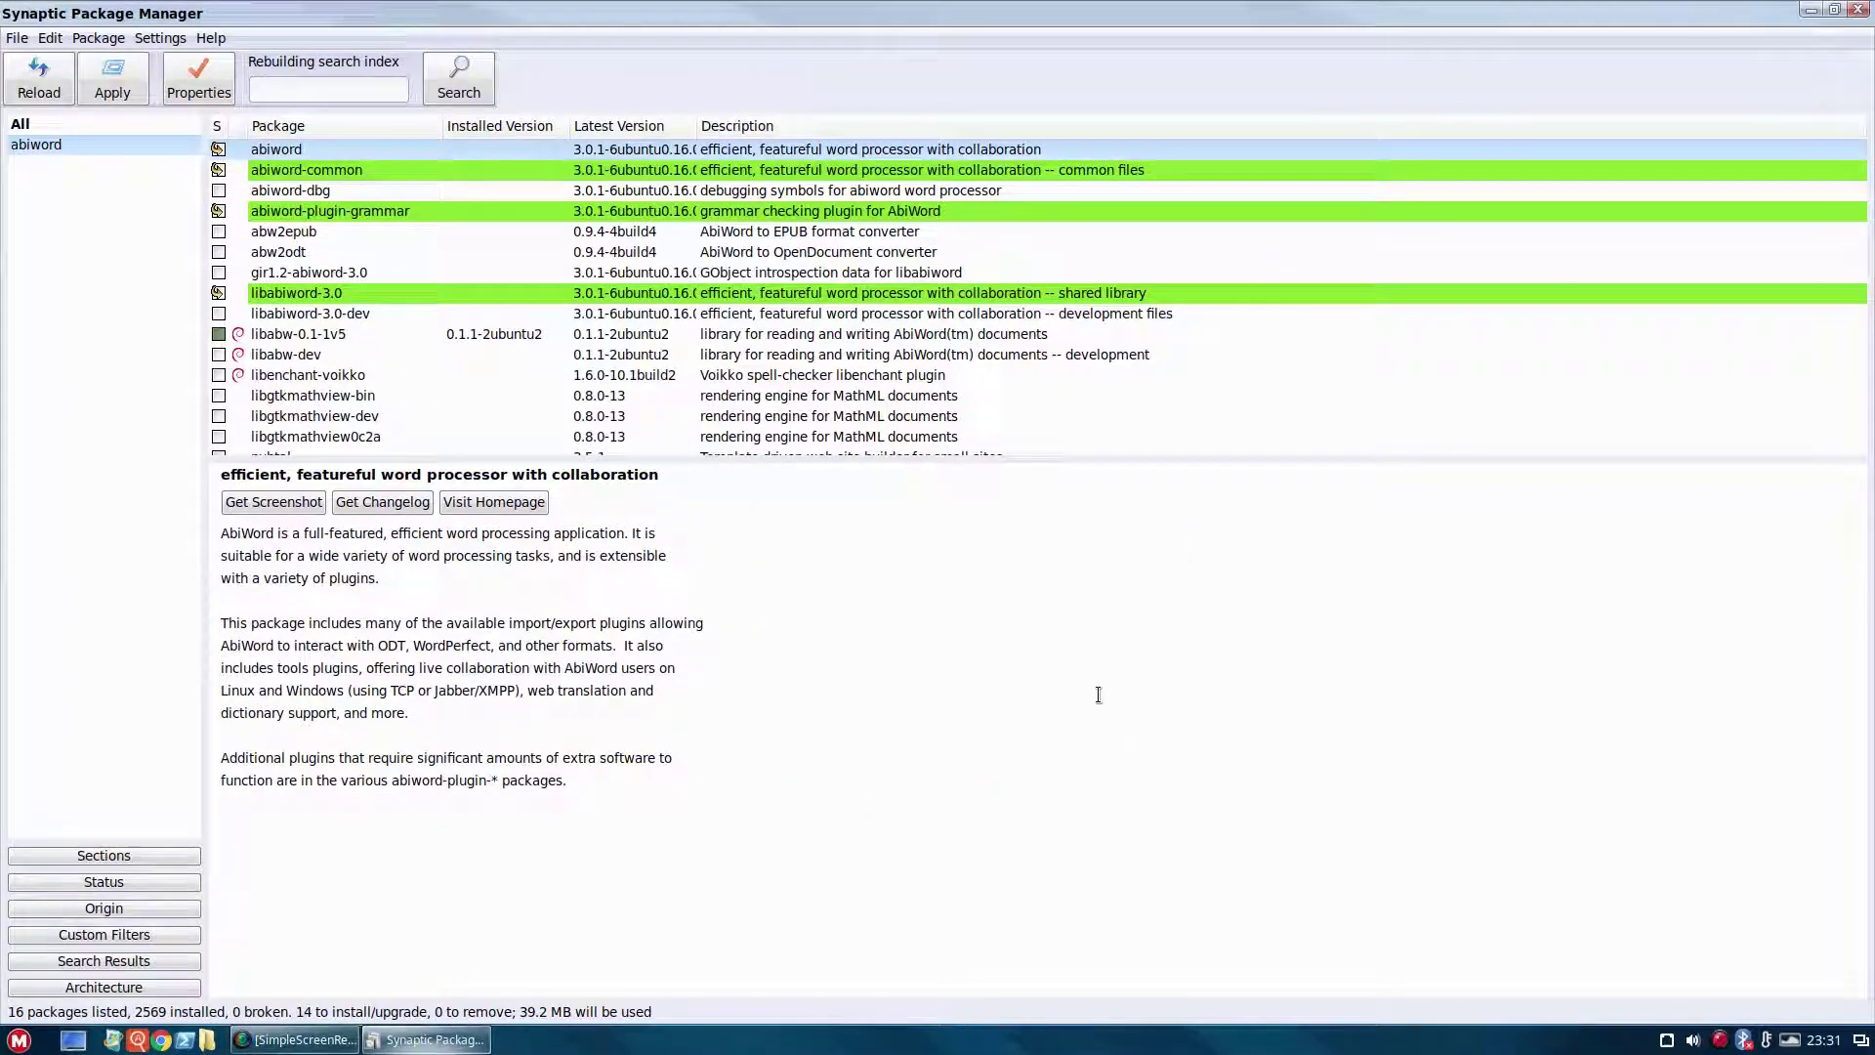
Apply the pending changes to install abiword's 14 packages and dismiss the completion notice
click(105, 84)
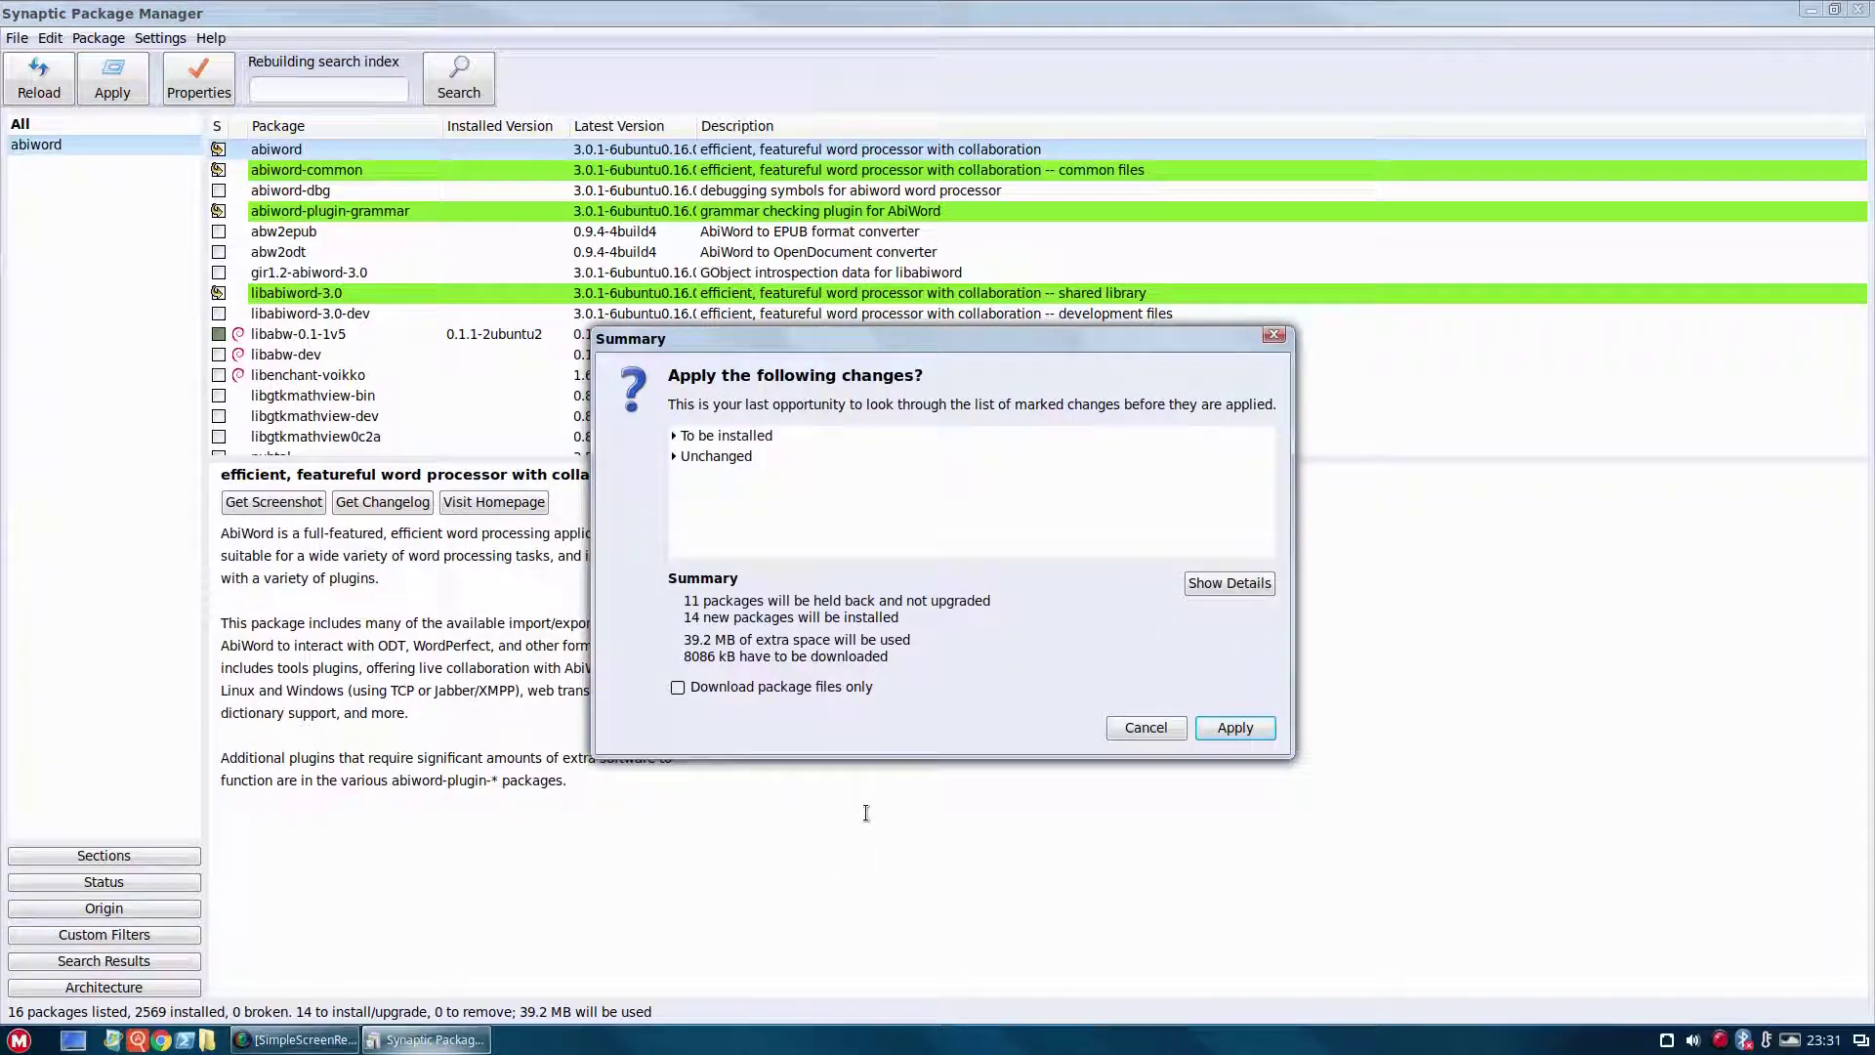
click(1232, 729)
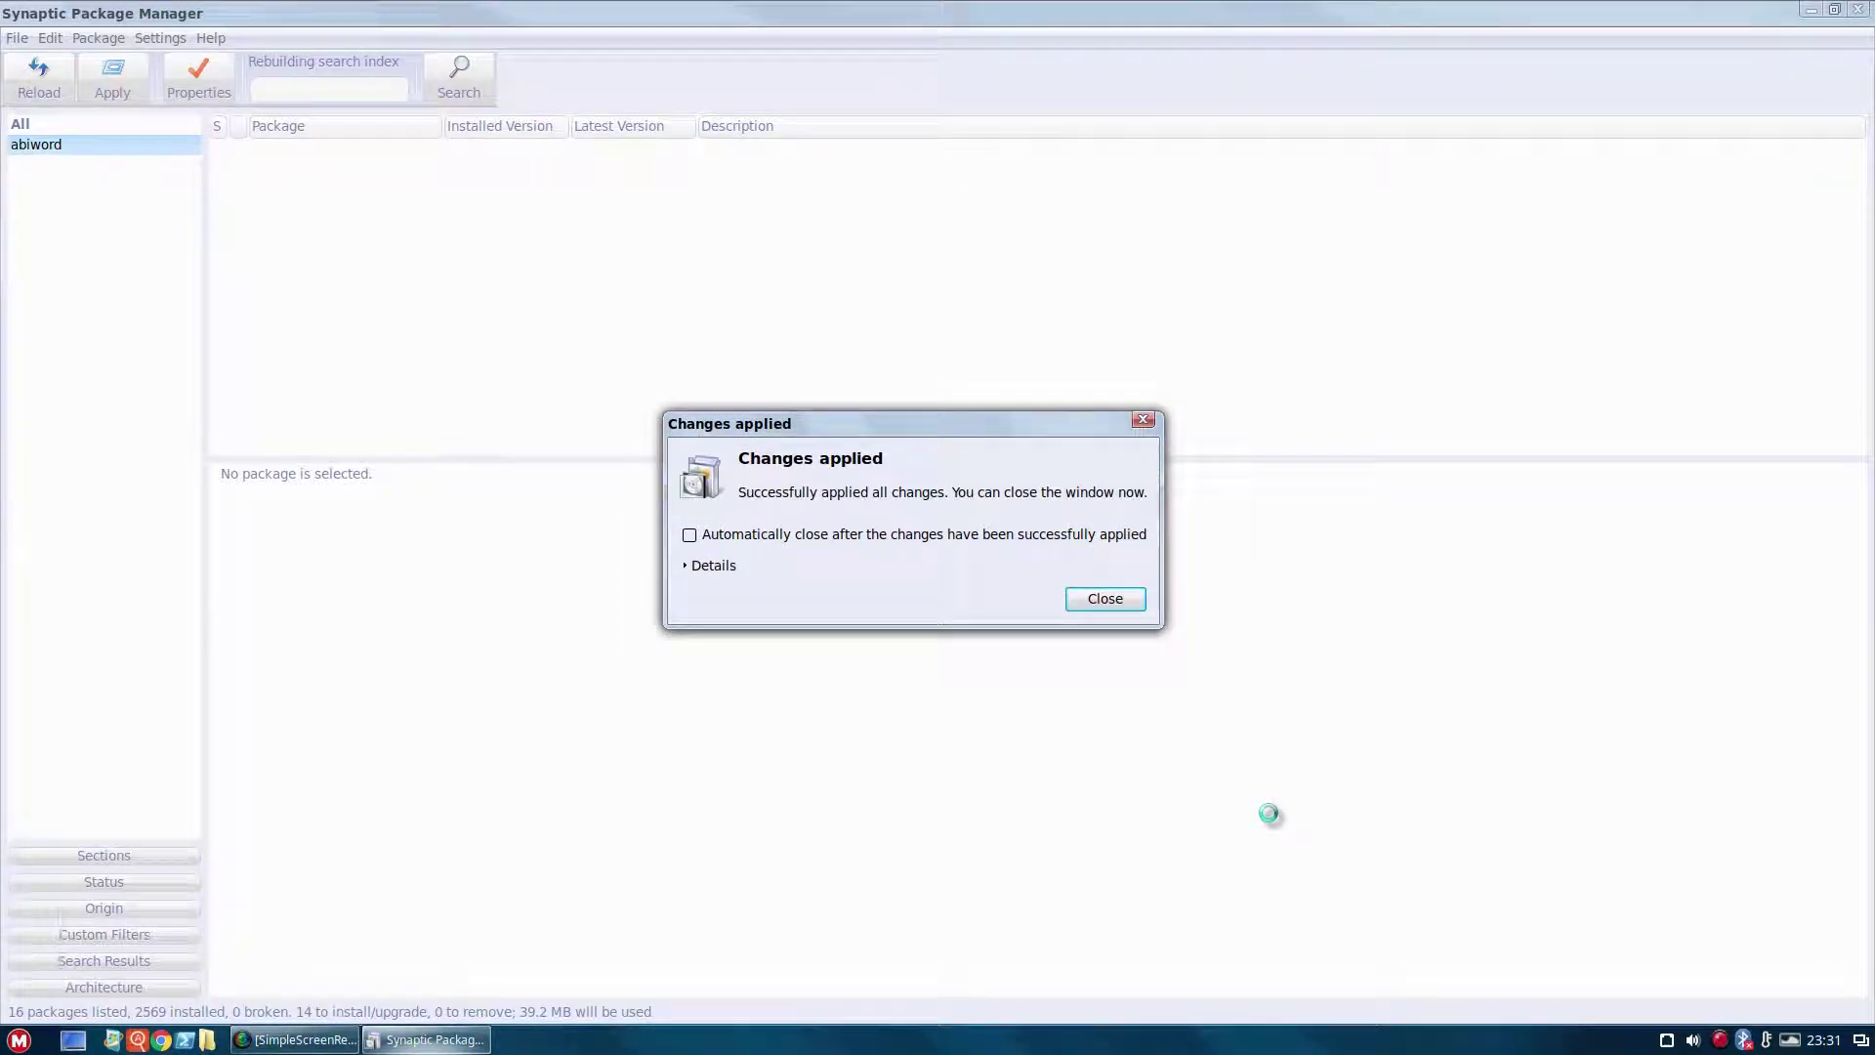
click(1122, 598)
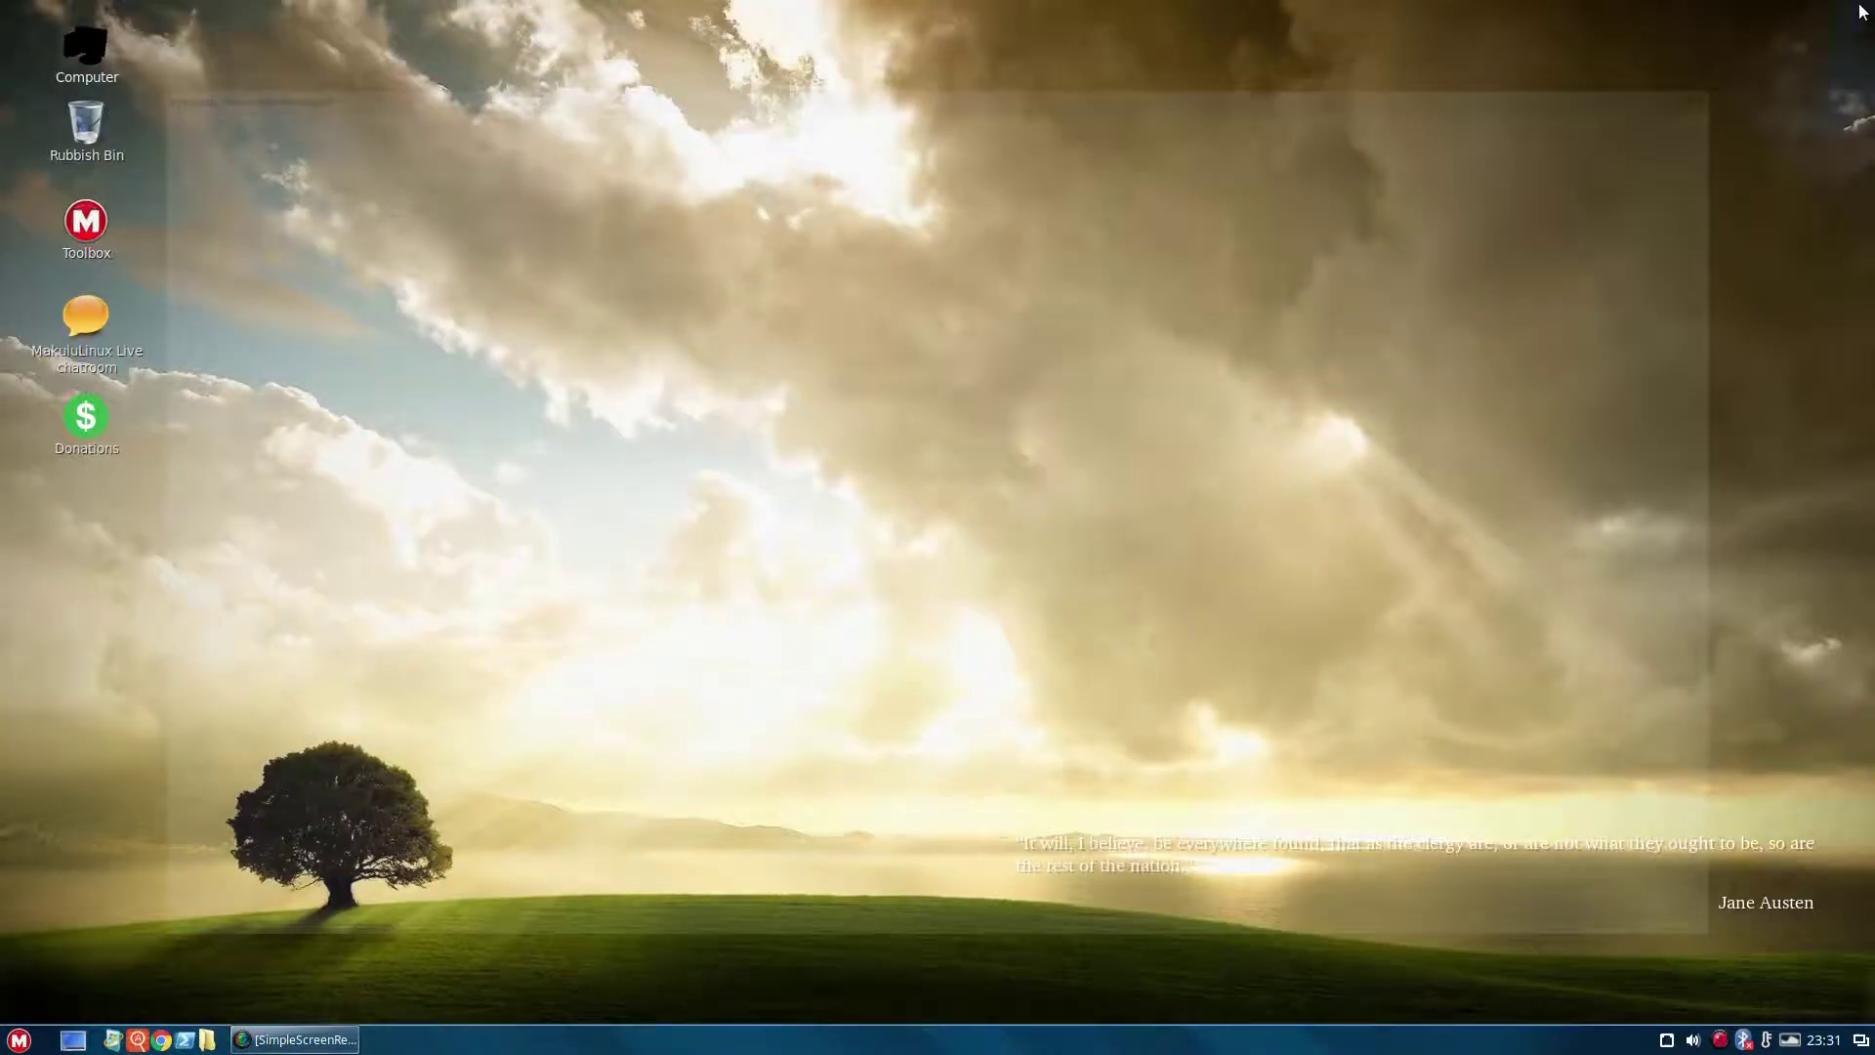
click(19, 1041)
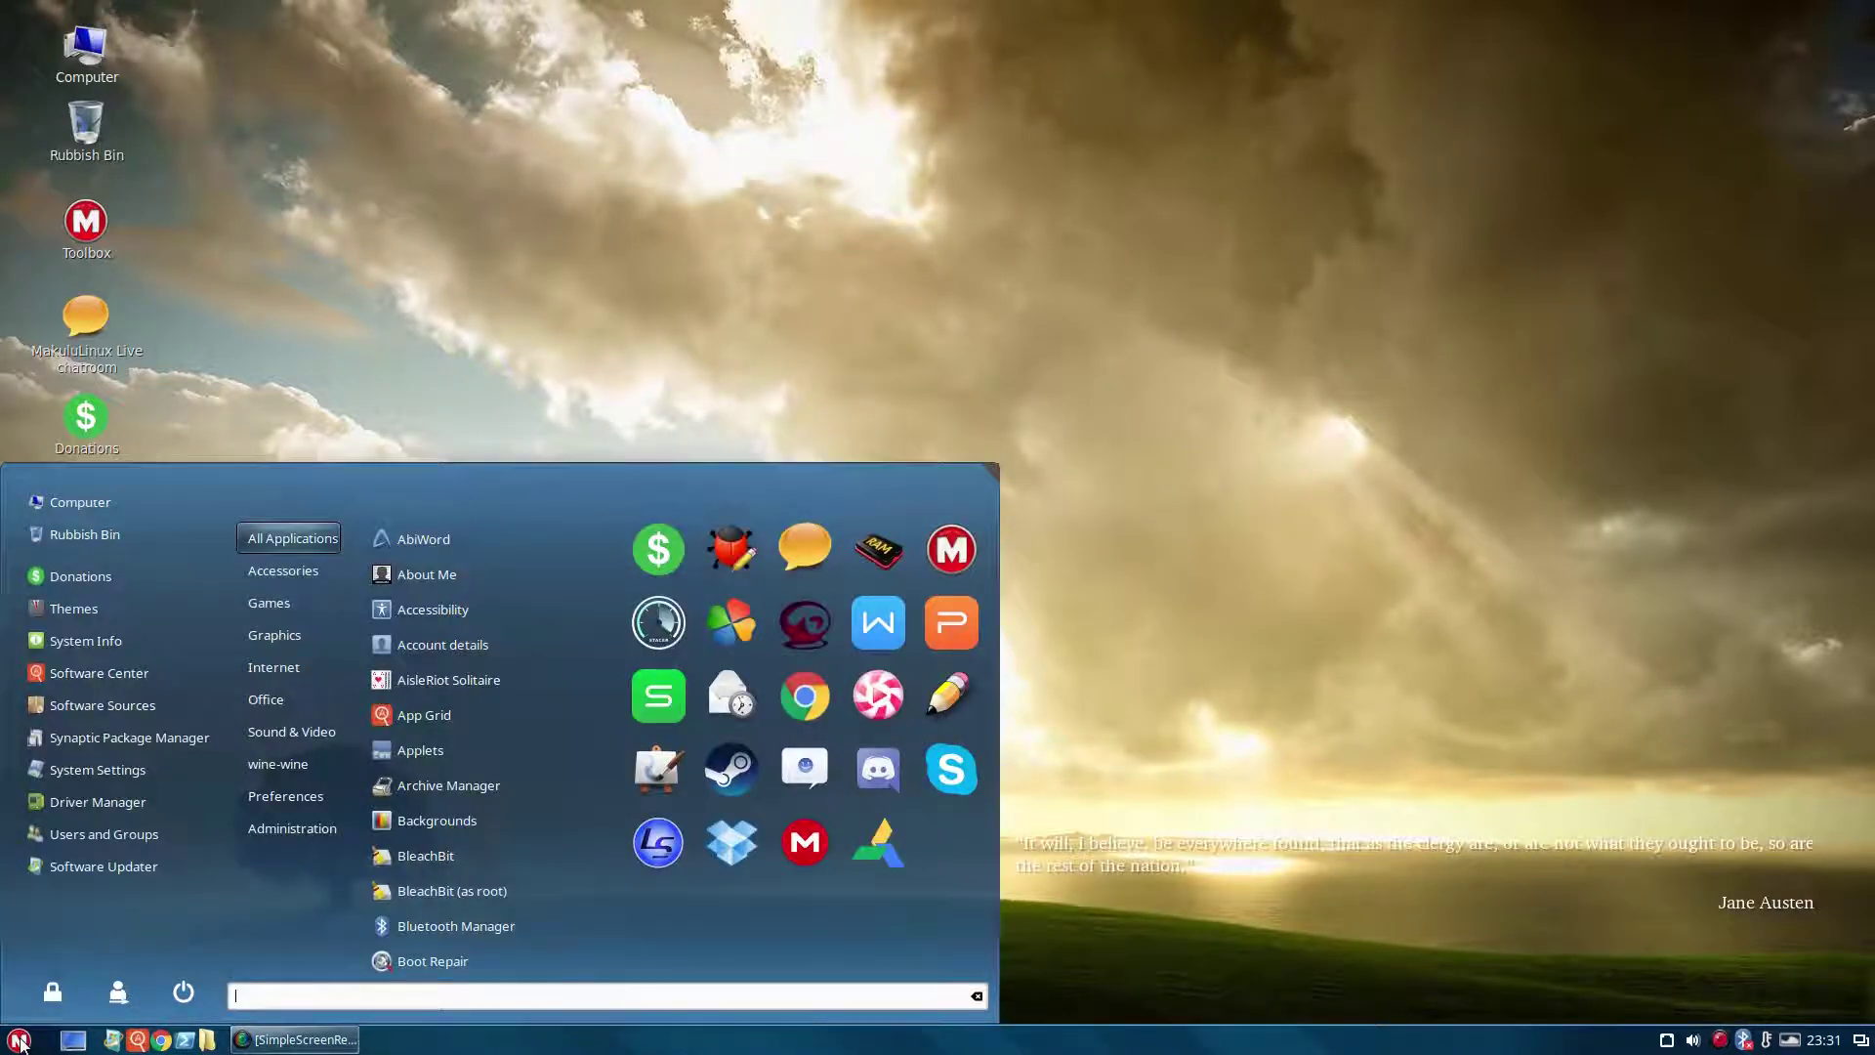
click(274, 667)
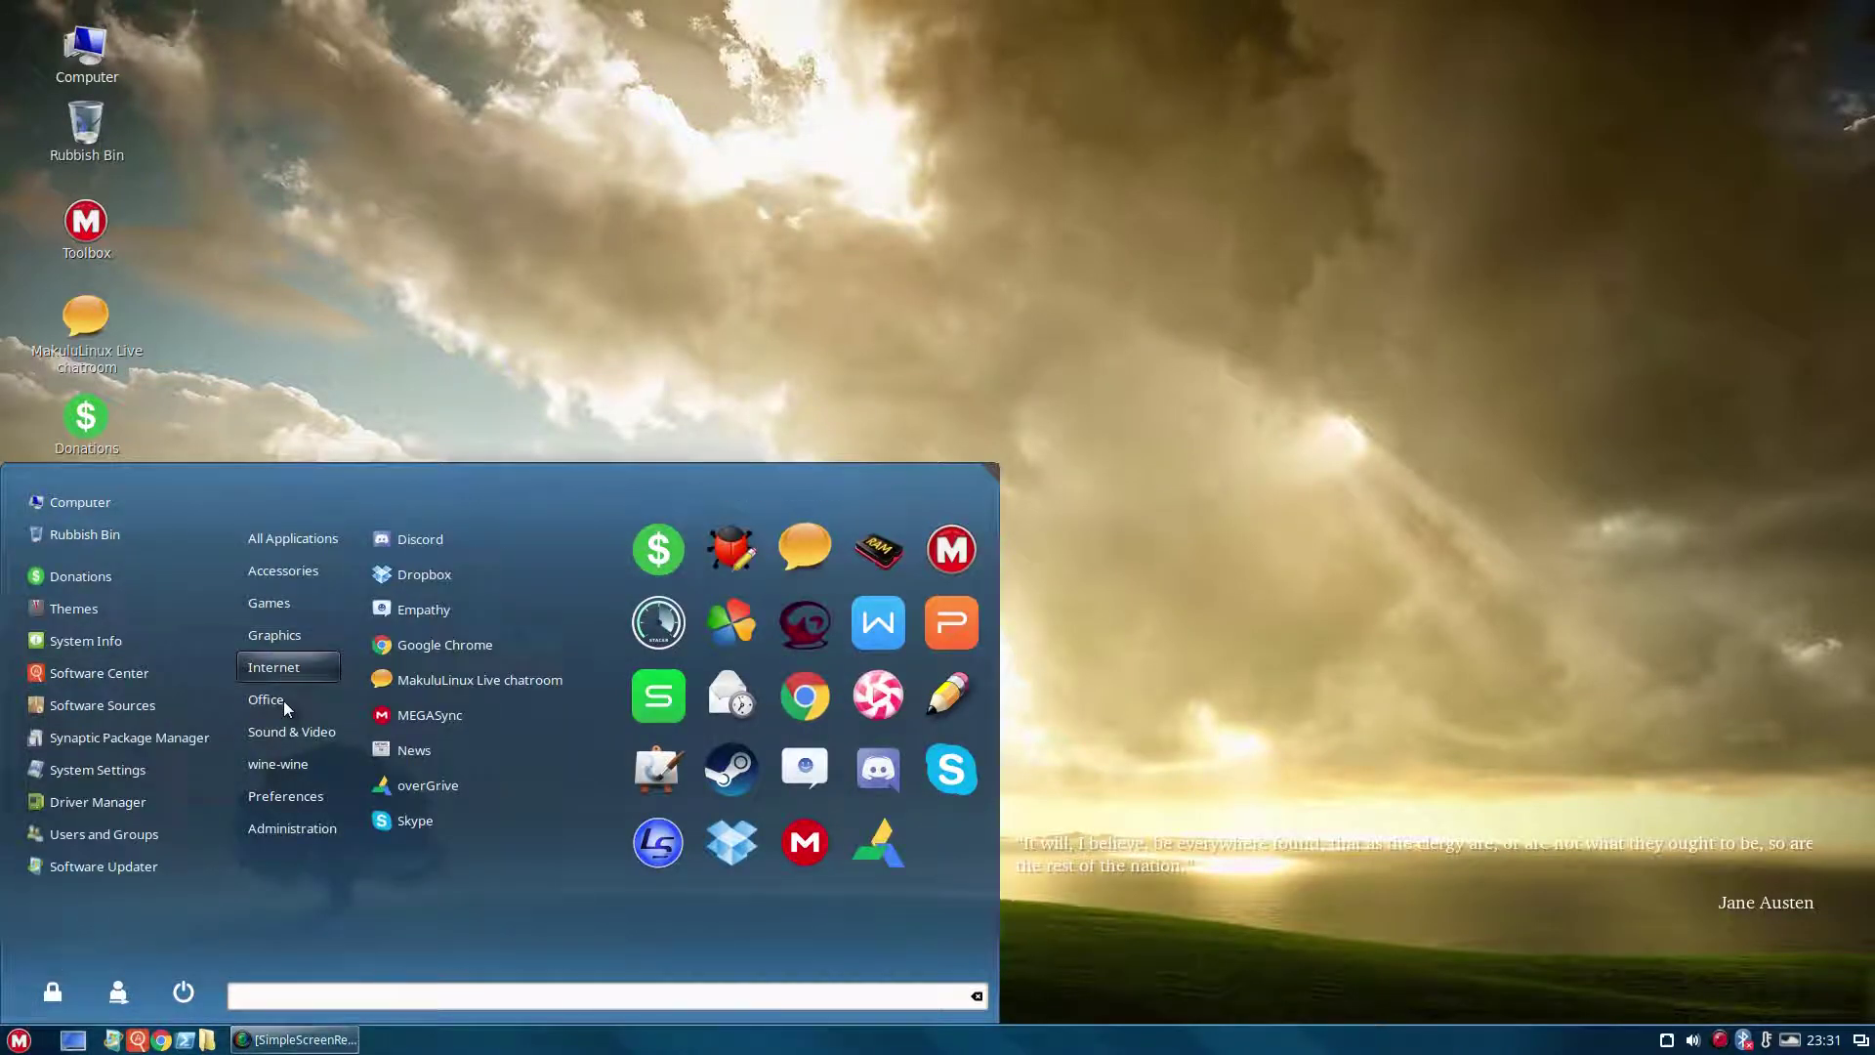
click(284, 700)
click(455, 534)
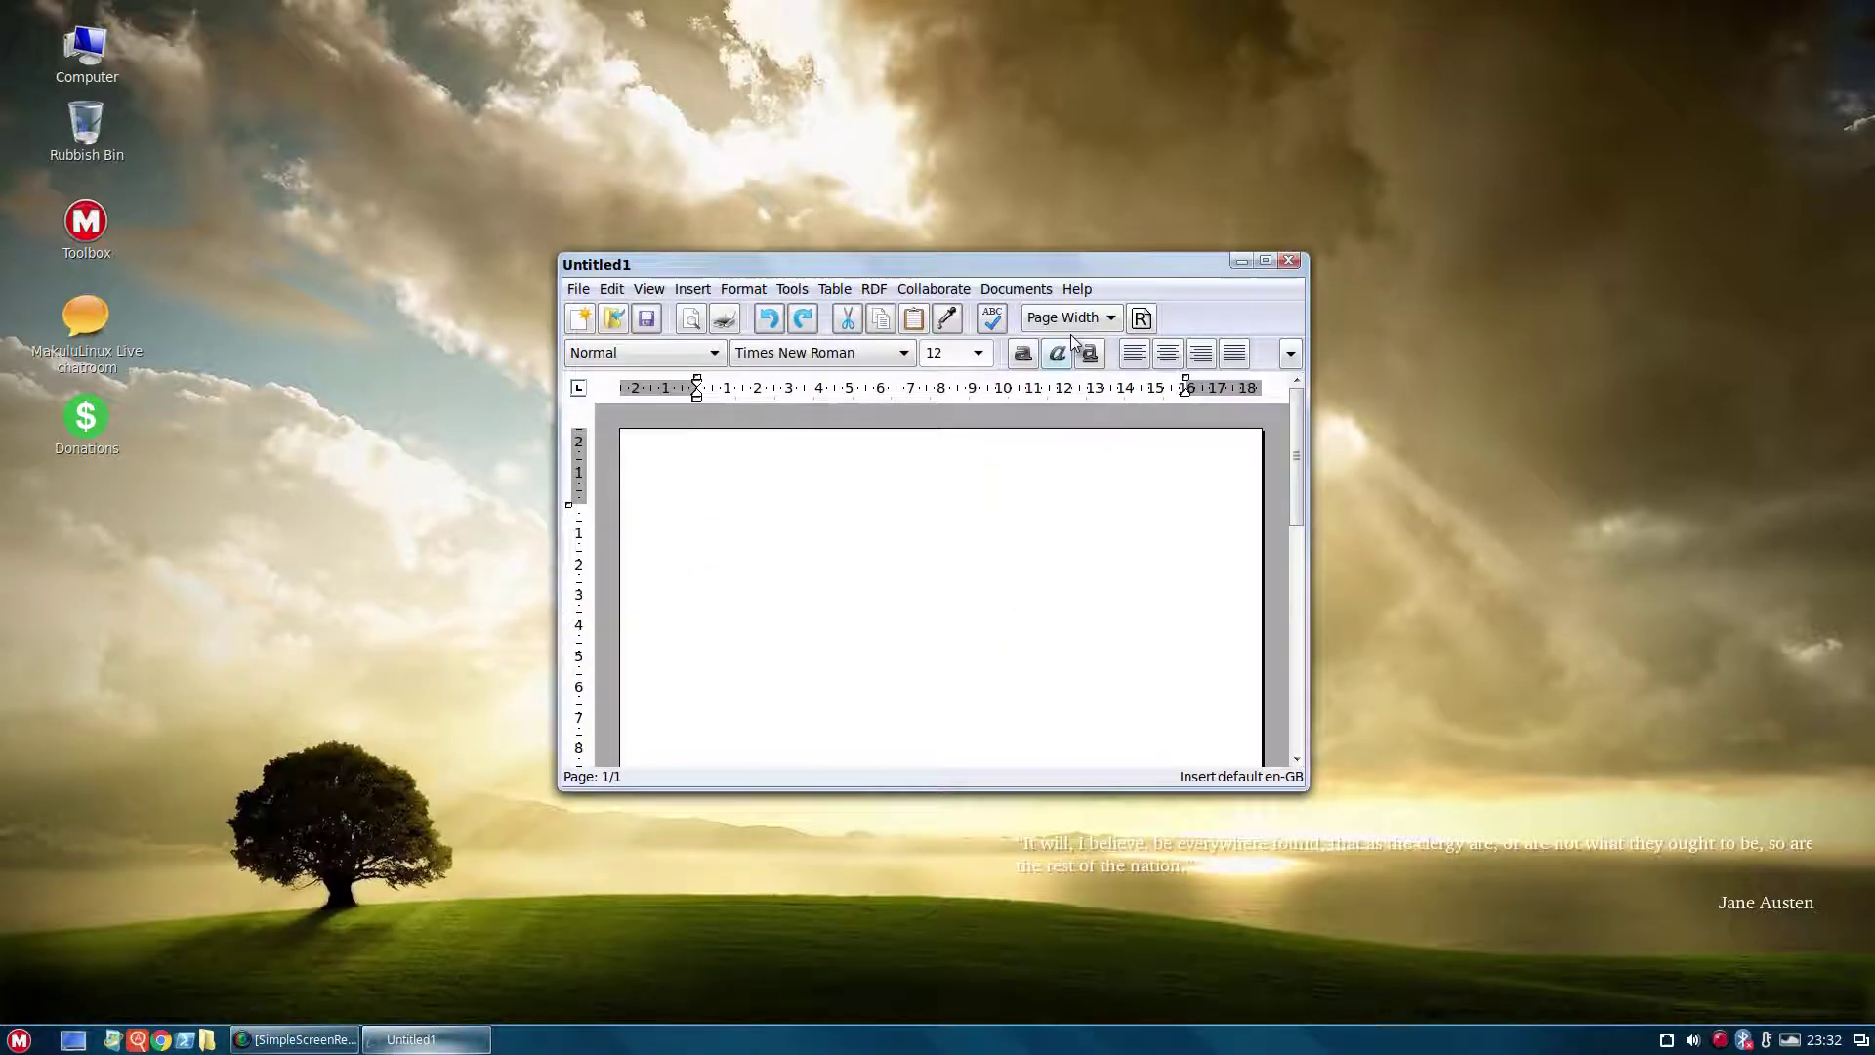
click(1077, 289)
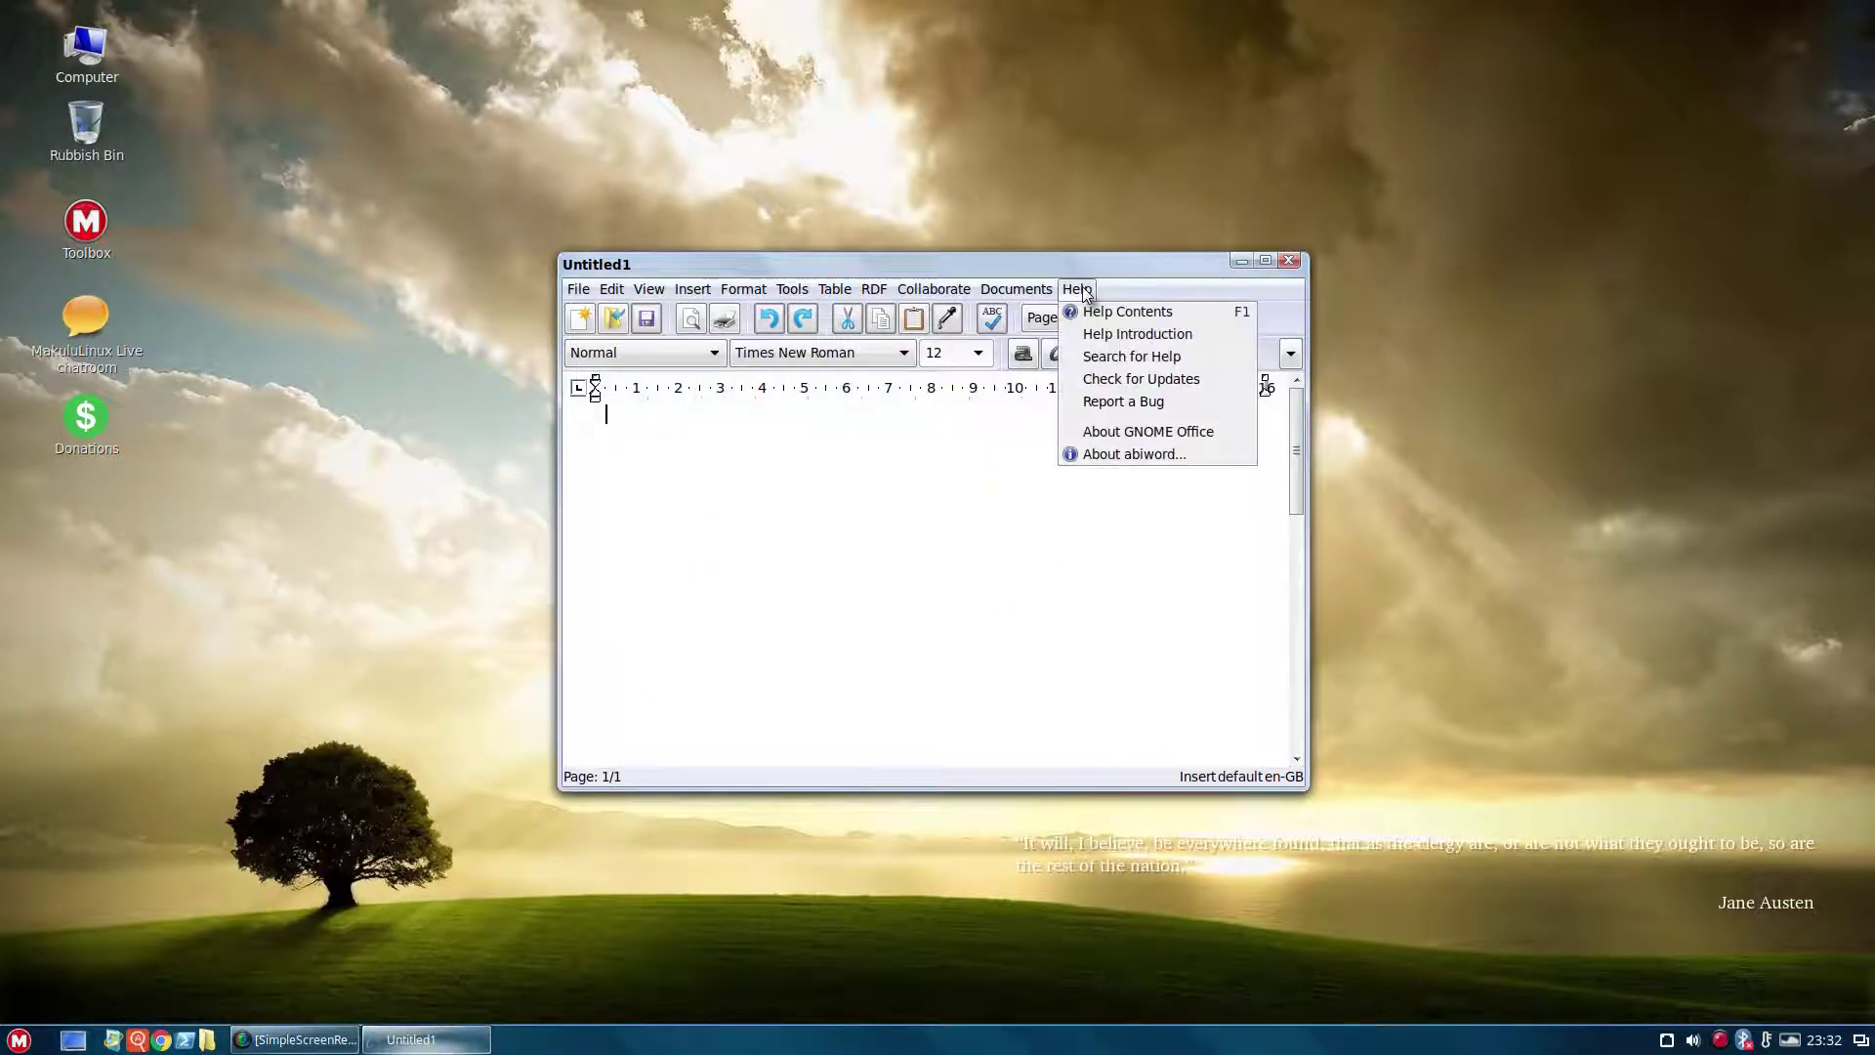
click(1111, 454)
click(1110, 642)
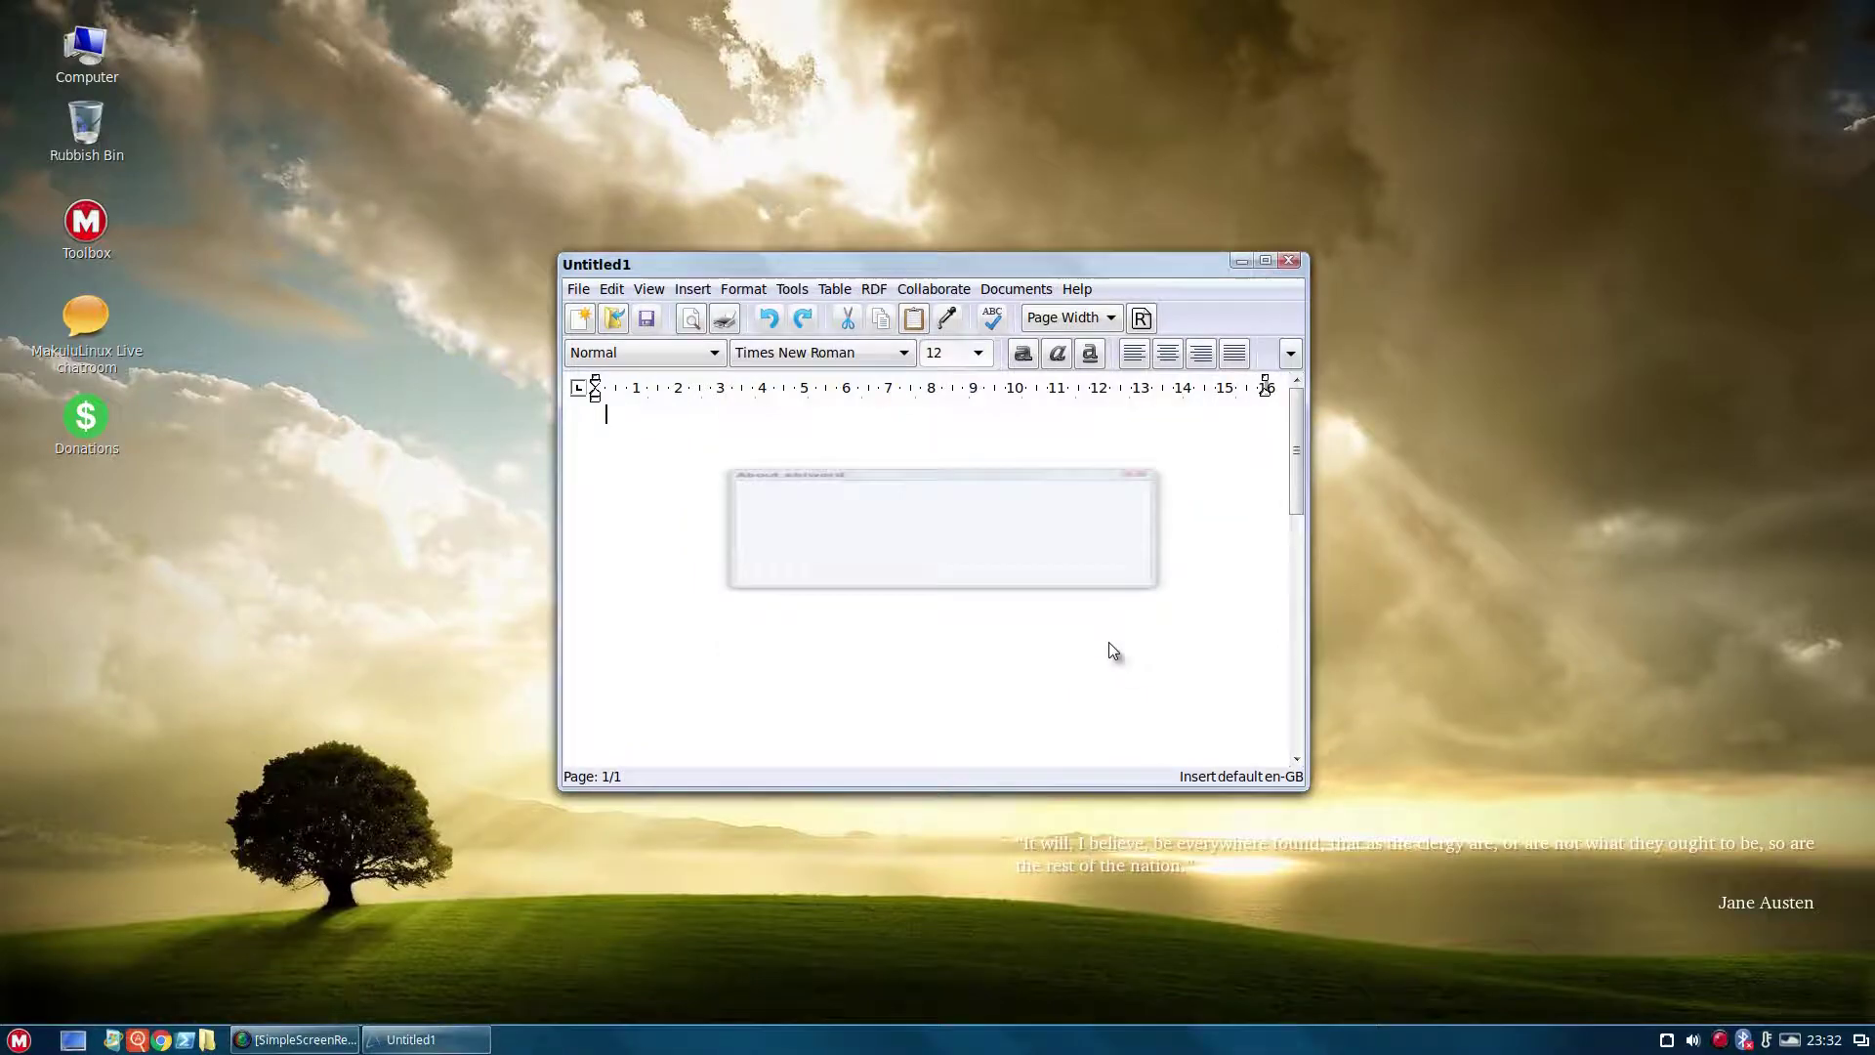
drag(1045, 263, 993, 138)
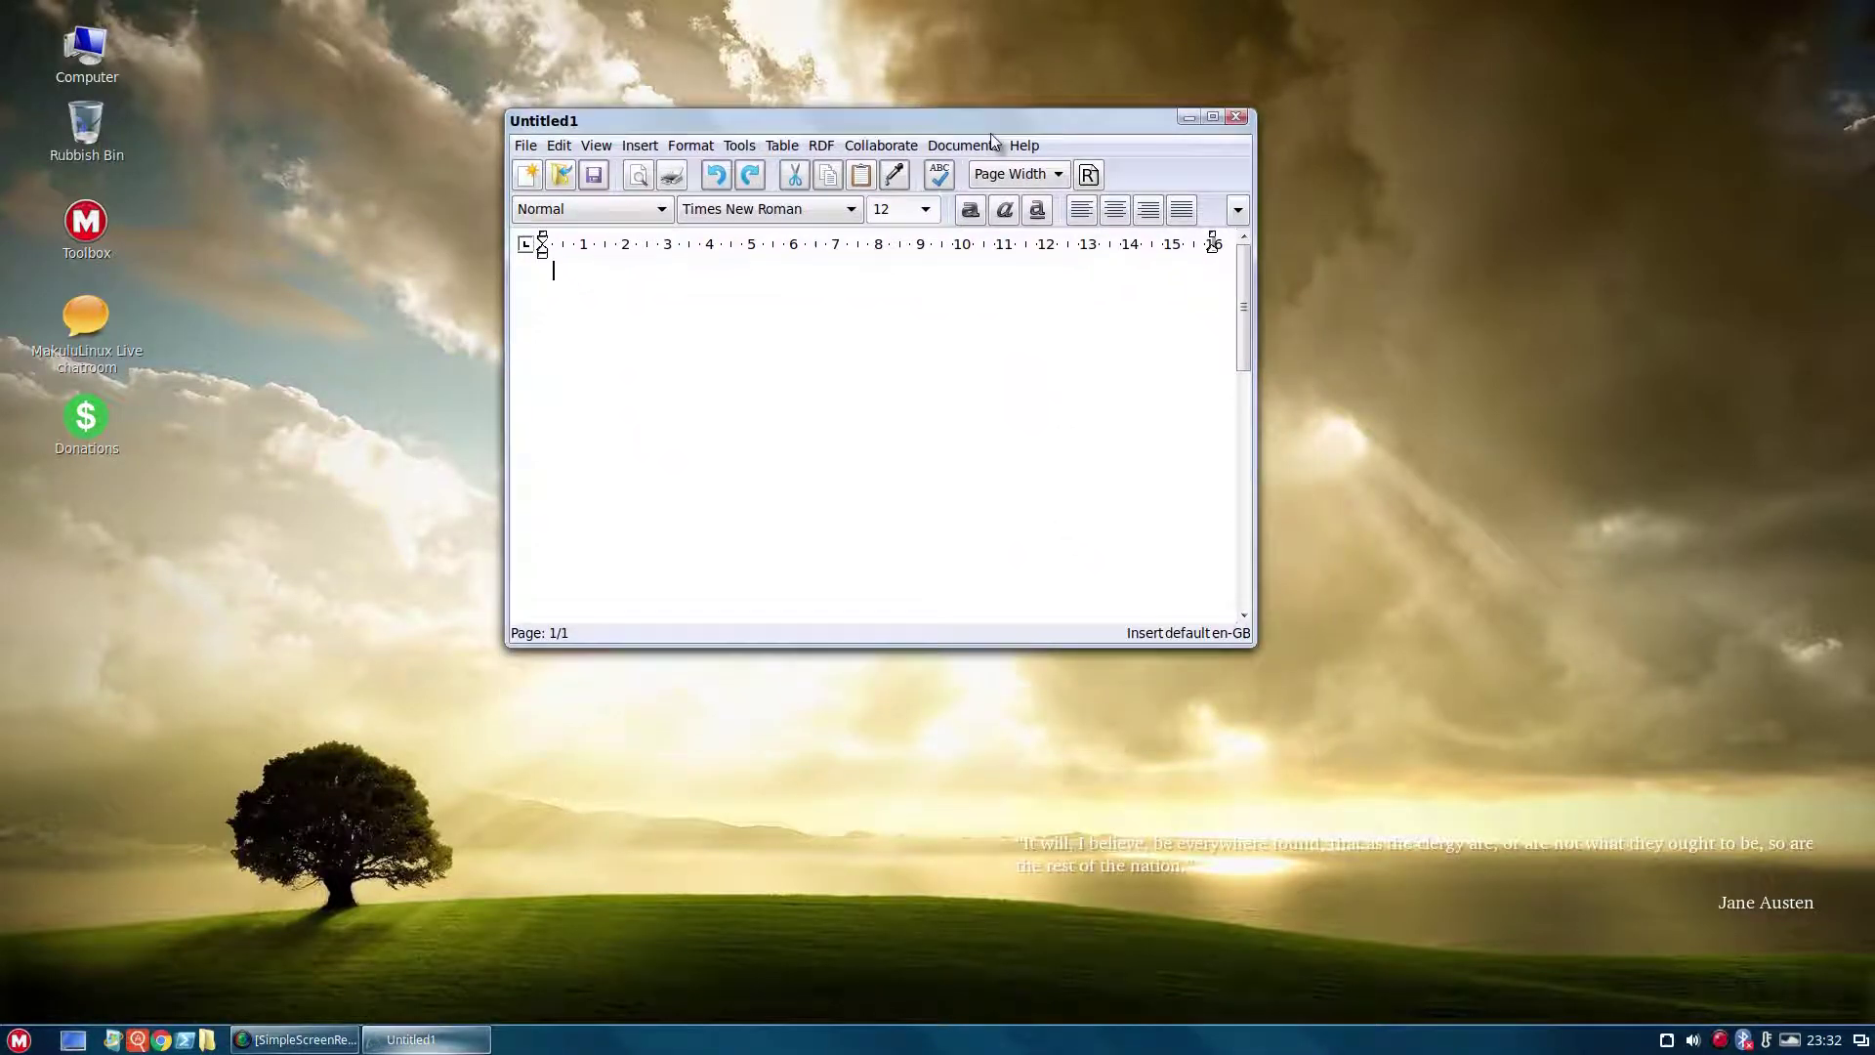
click(1212, 116)
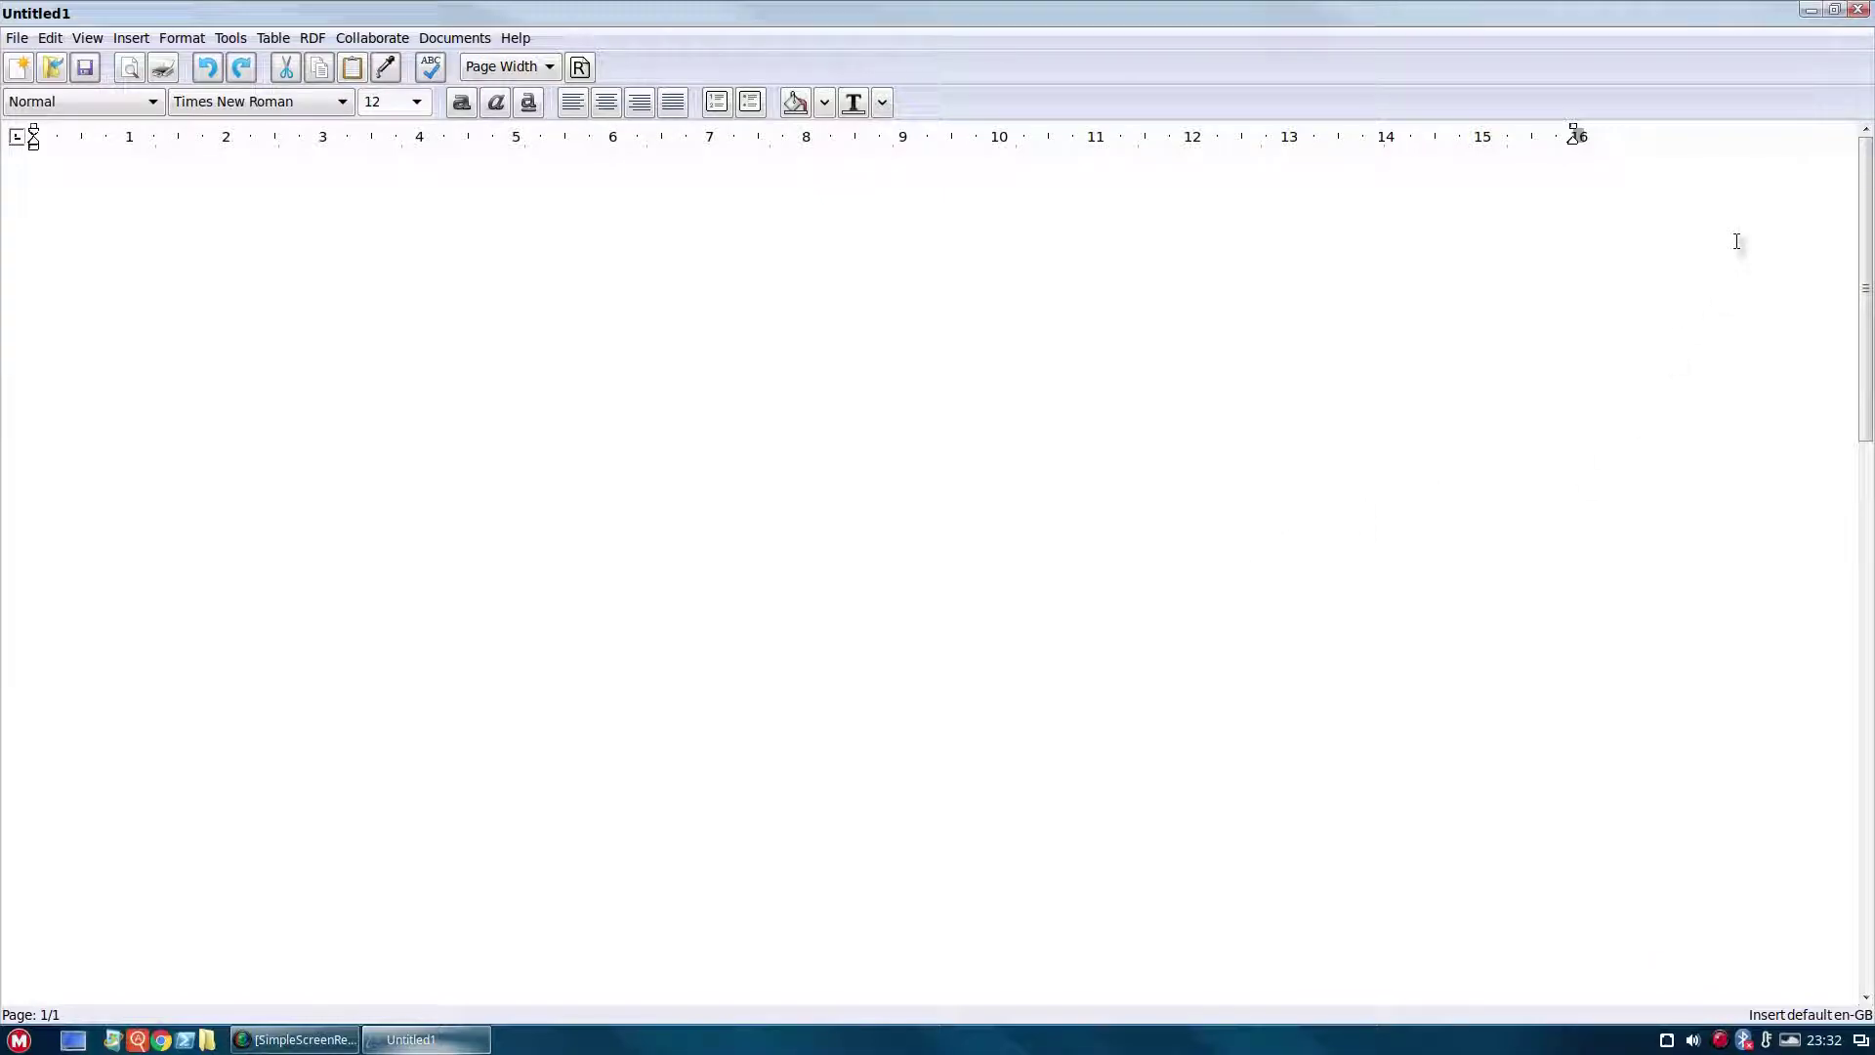
click(1859, 10)
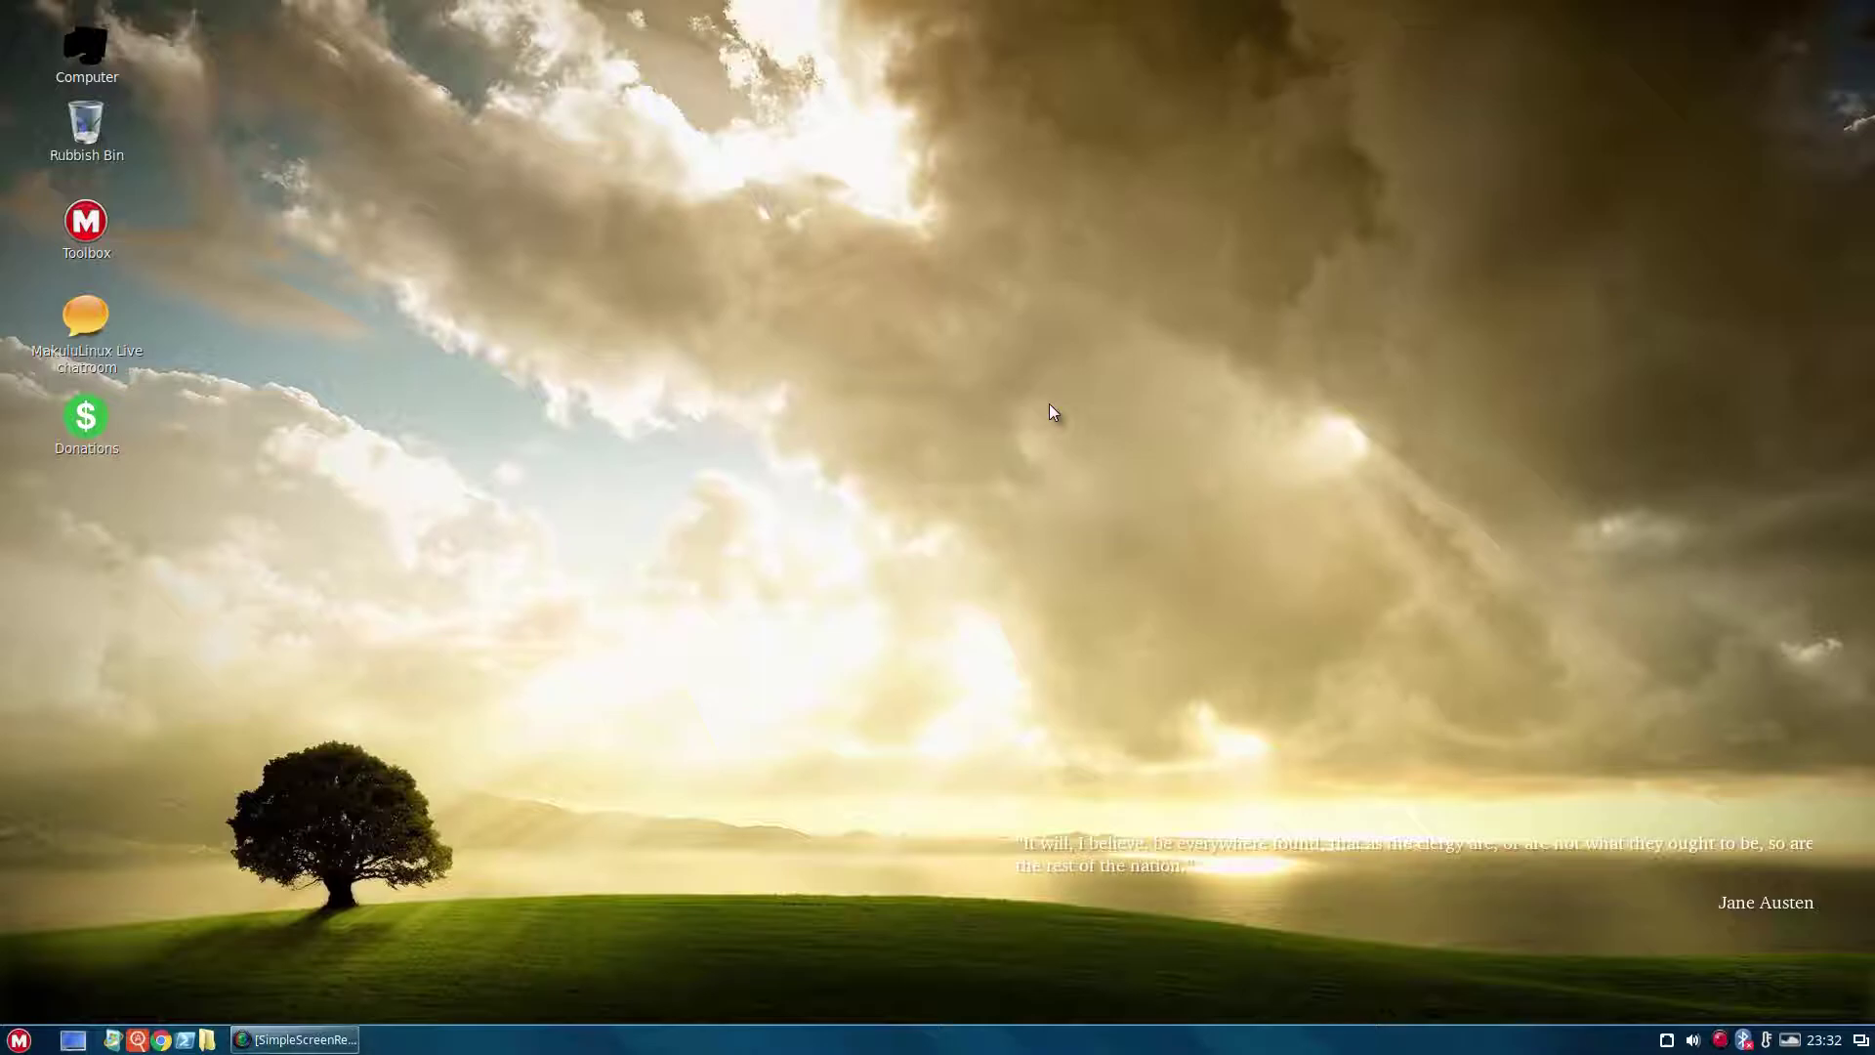
click(19, 1037)
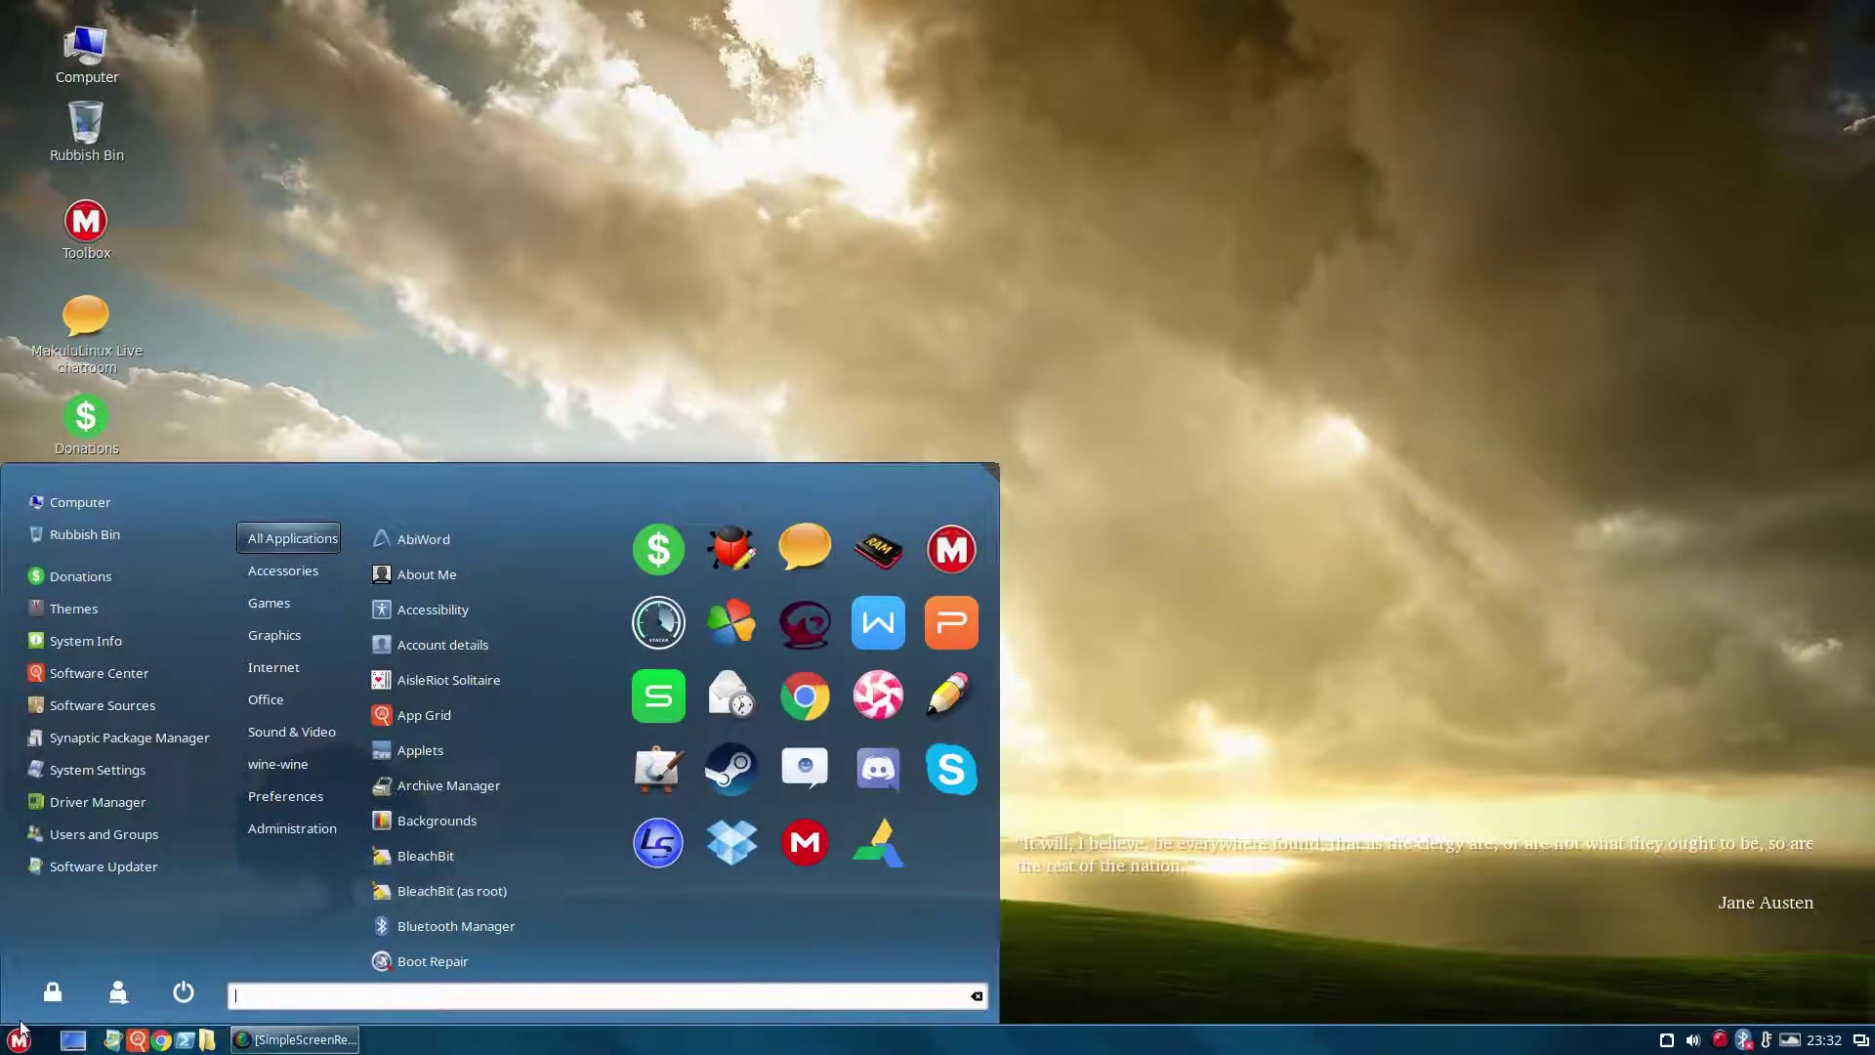
click(104, 804)
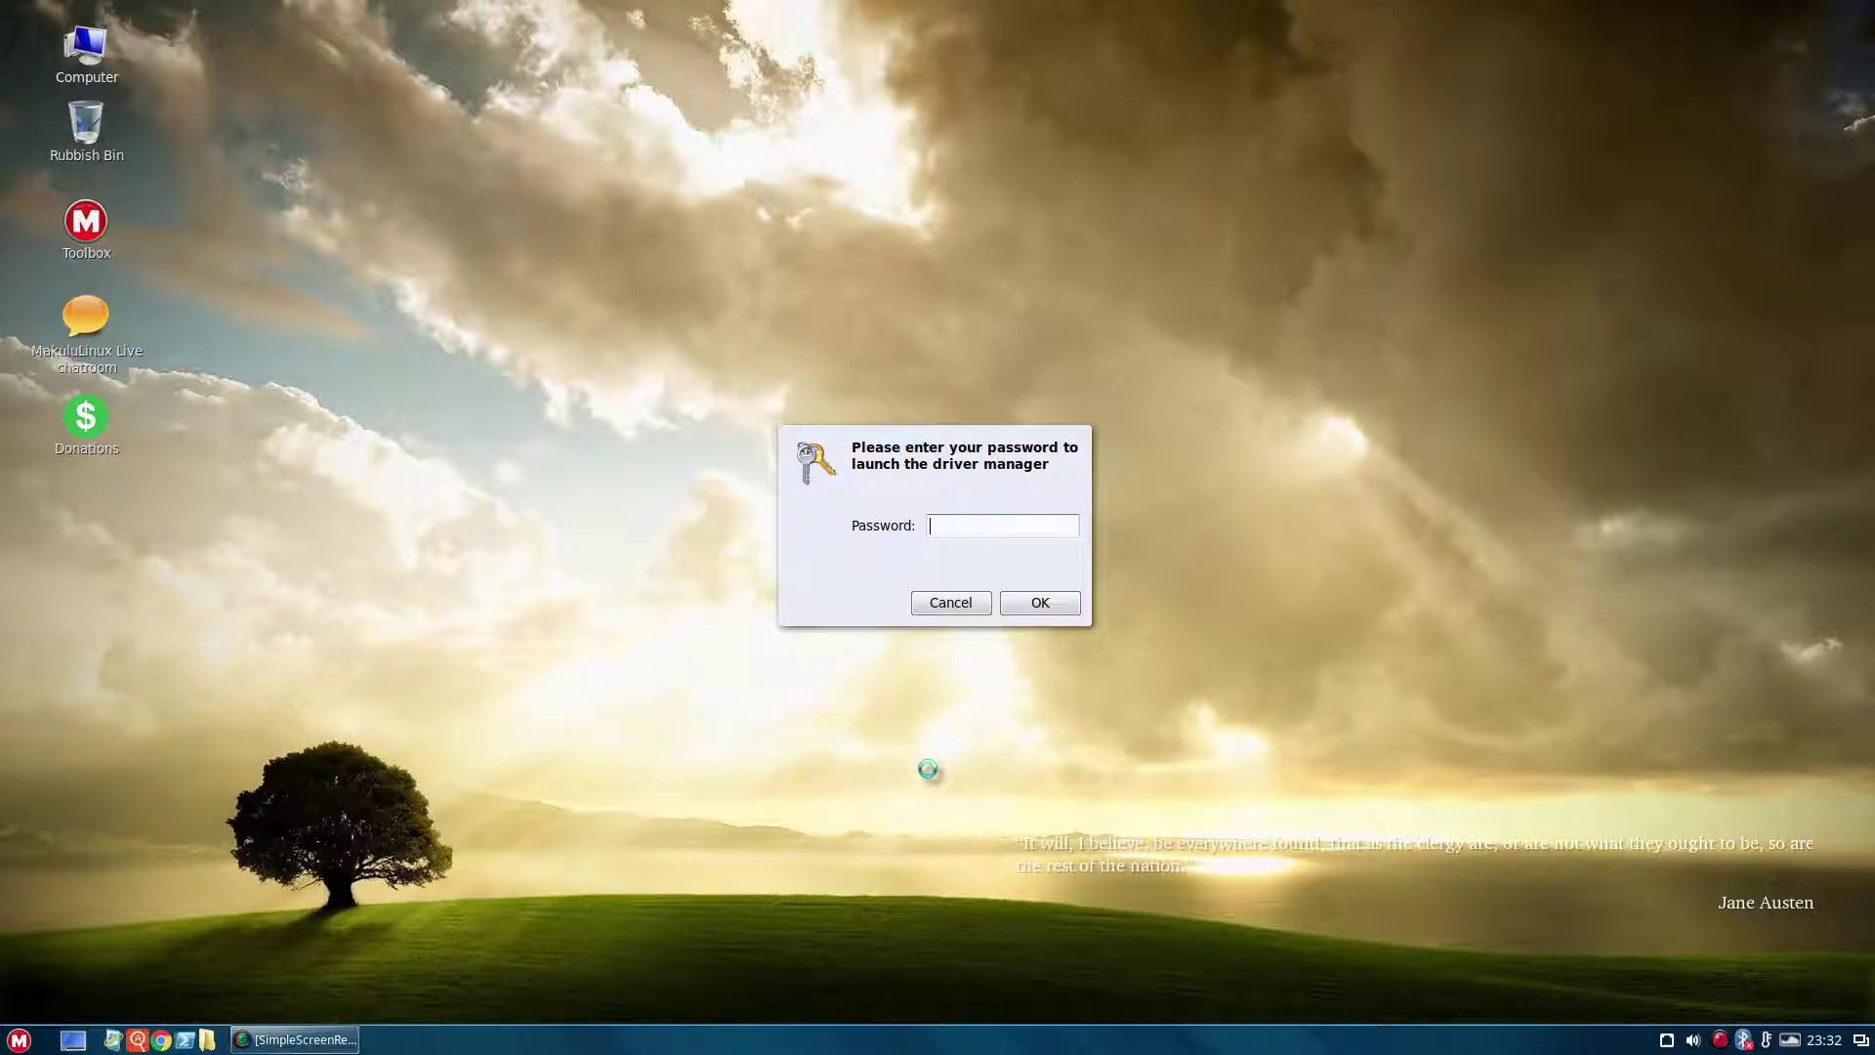
text(*********)
key(Return)
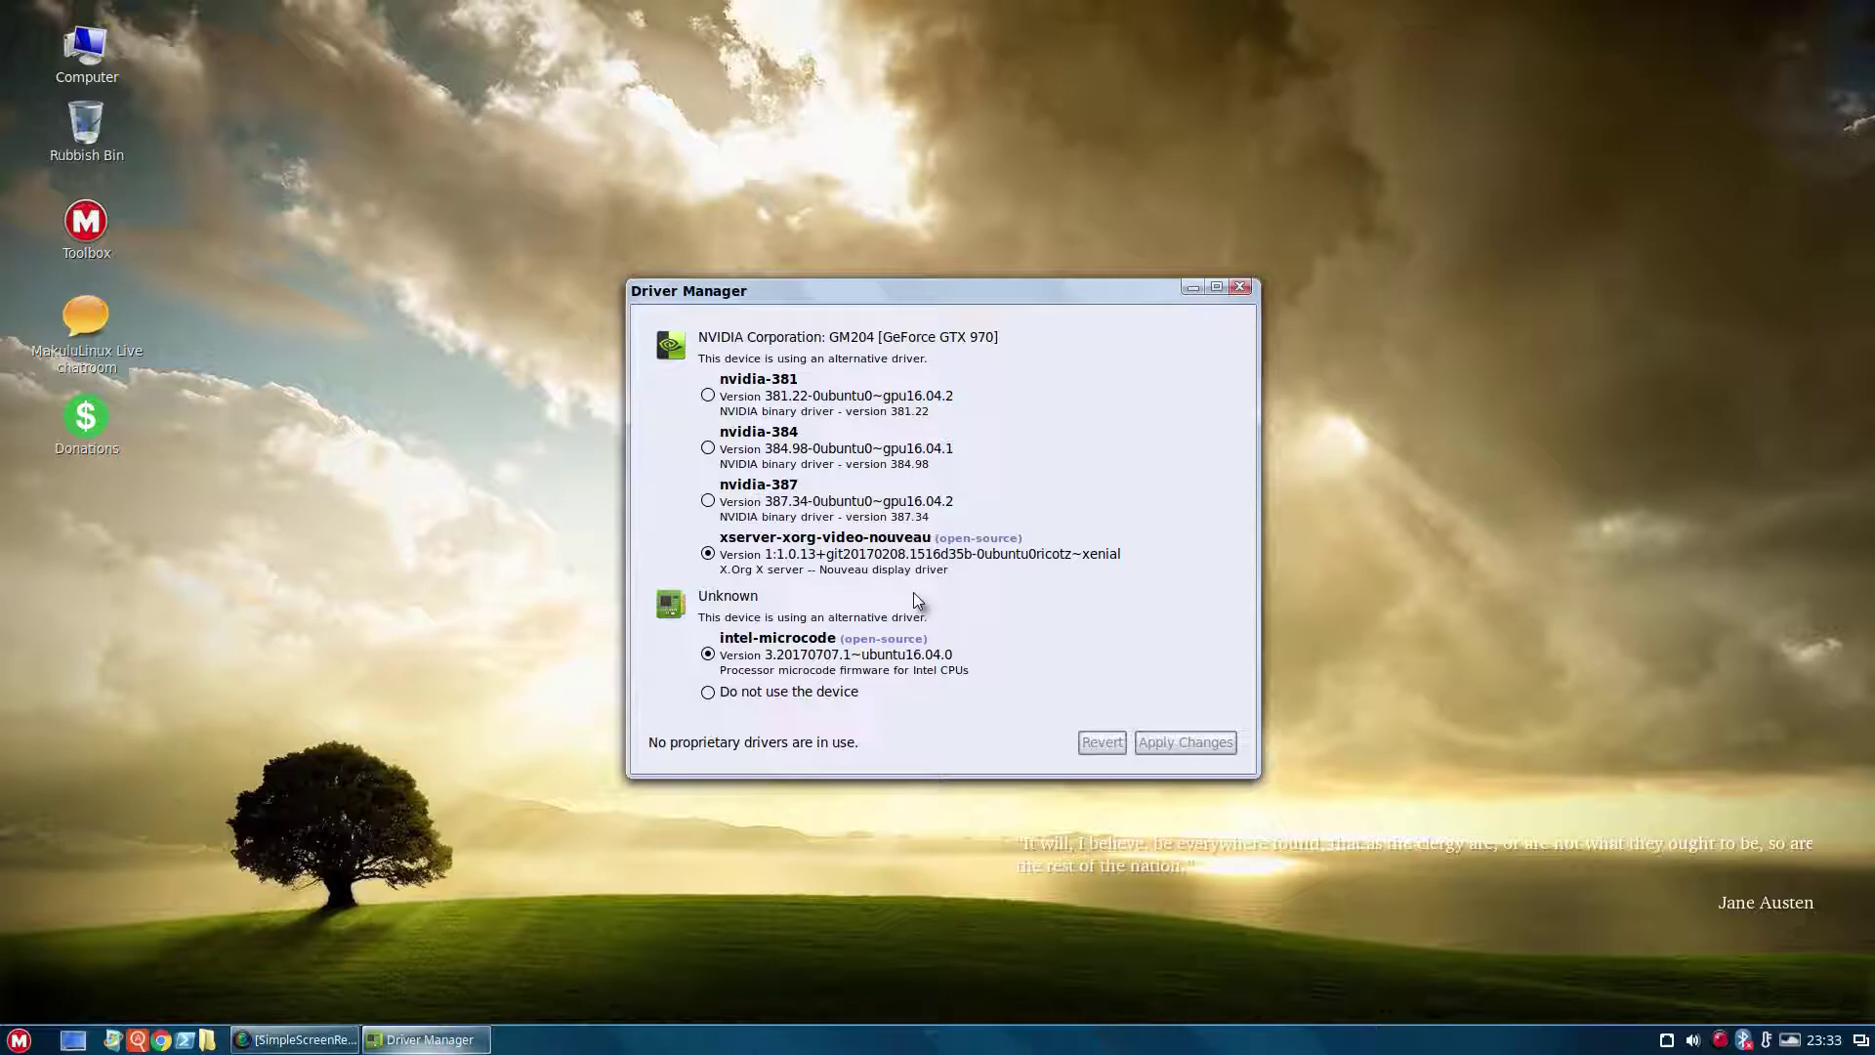
click(1240, 286)
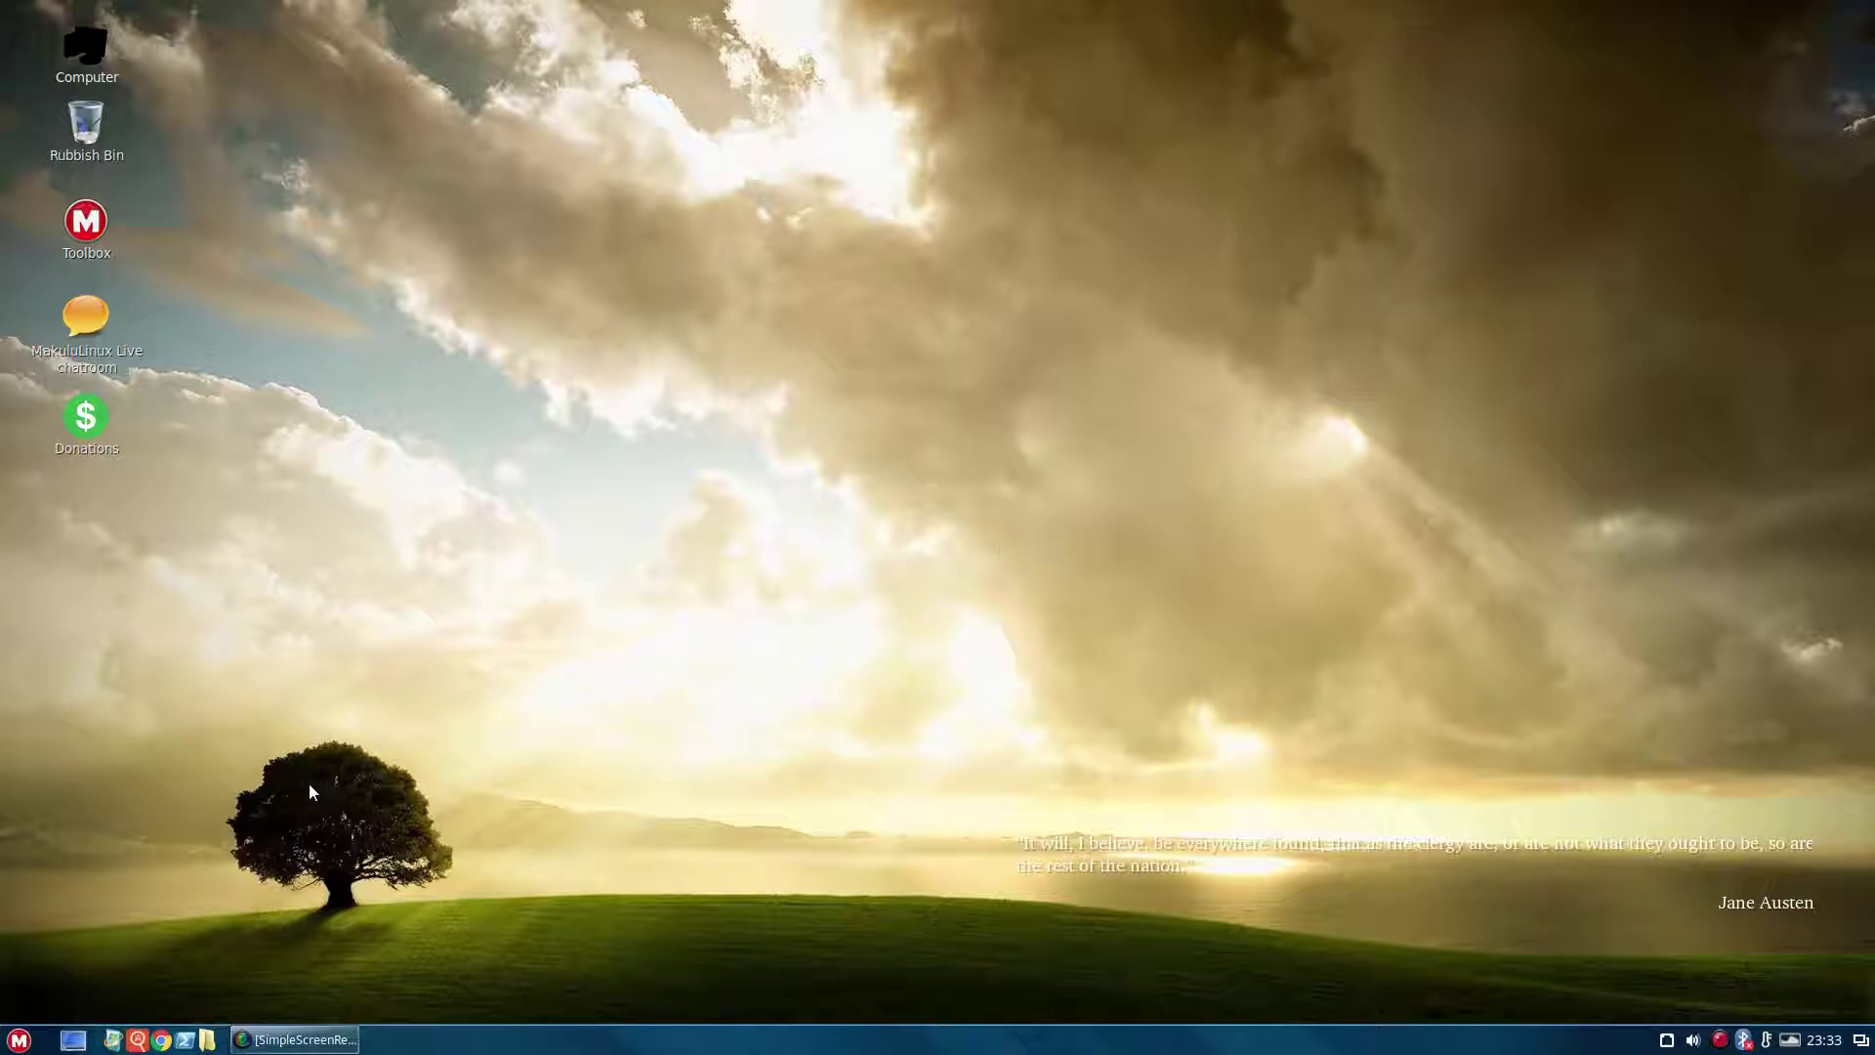
Launch USB Creator from the Administration section of the applications menu
click(18, 1041)
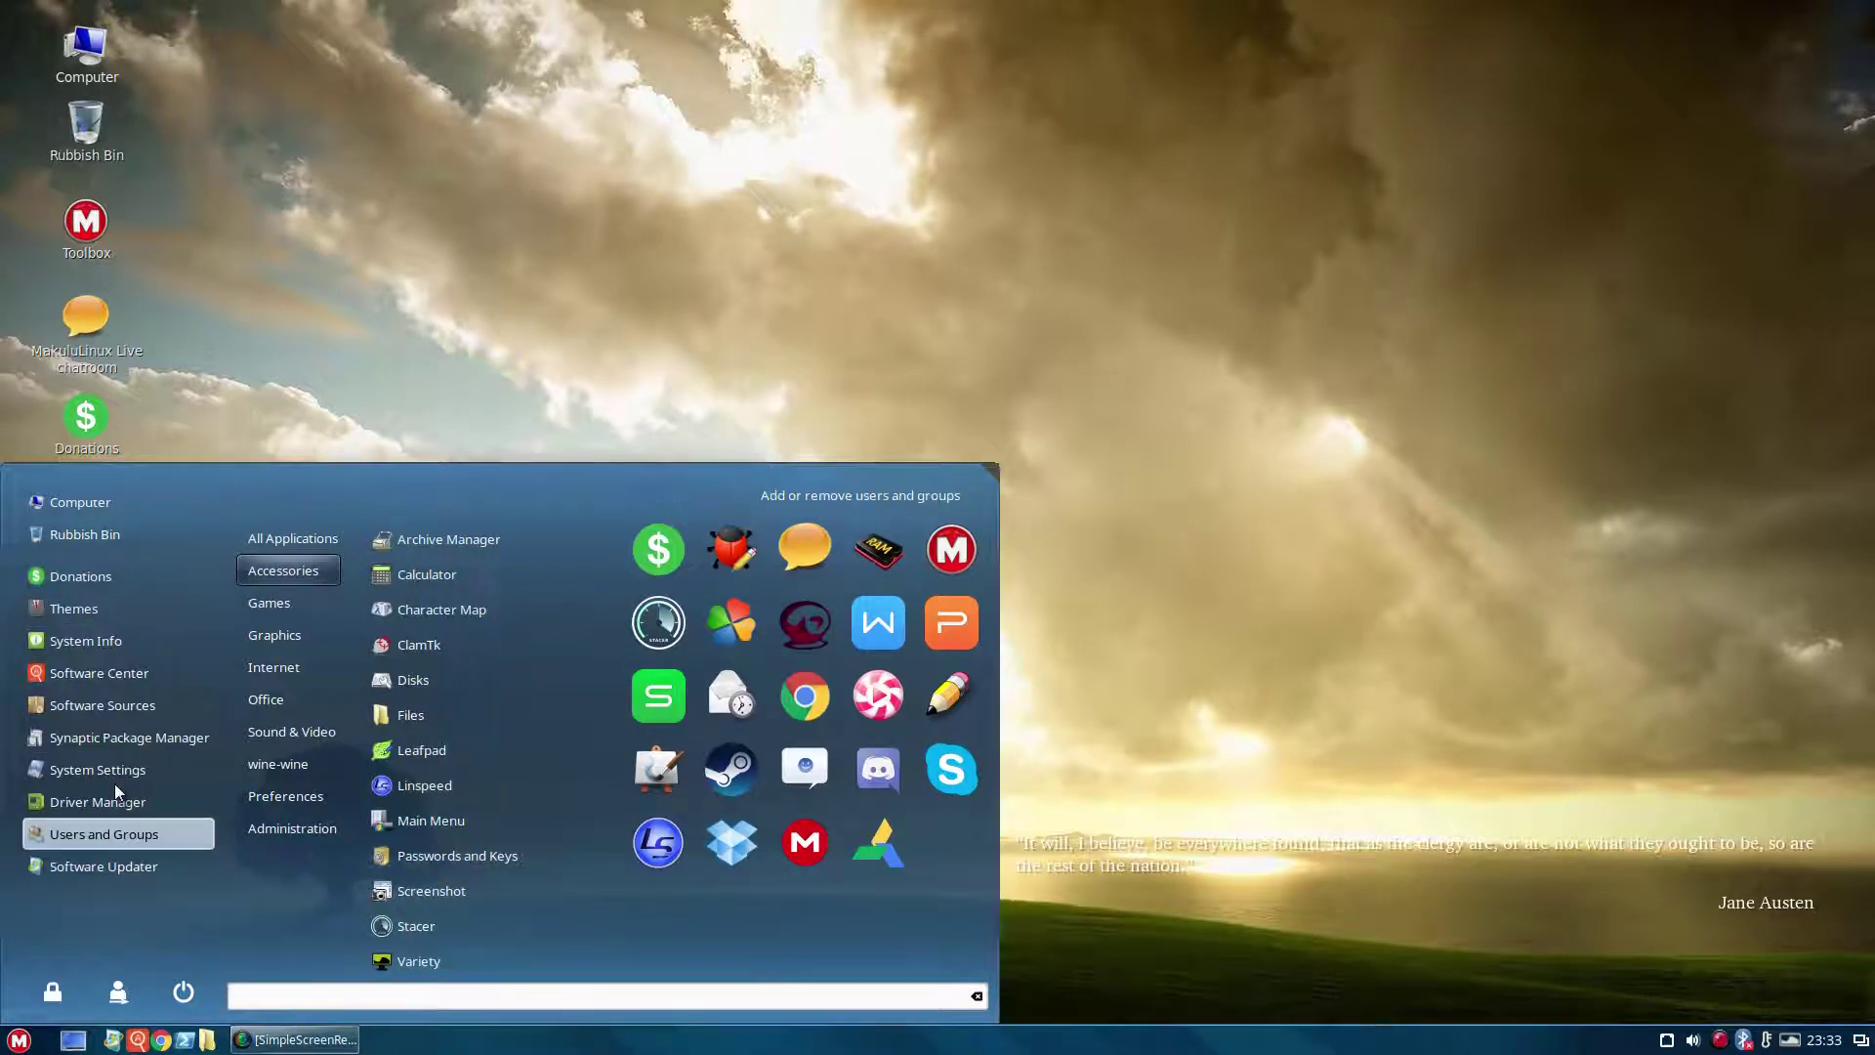
mouse_move(291, 828)
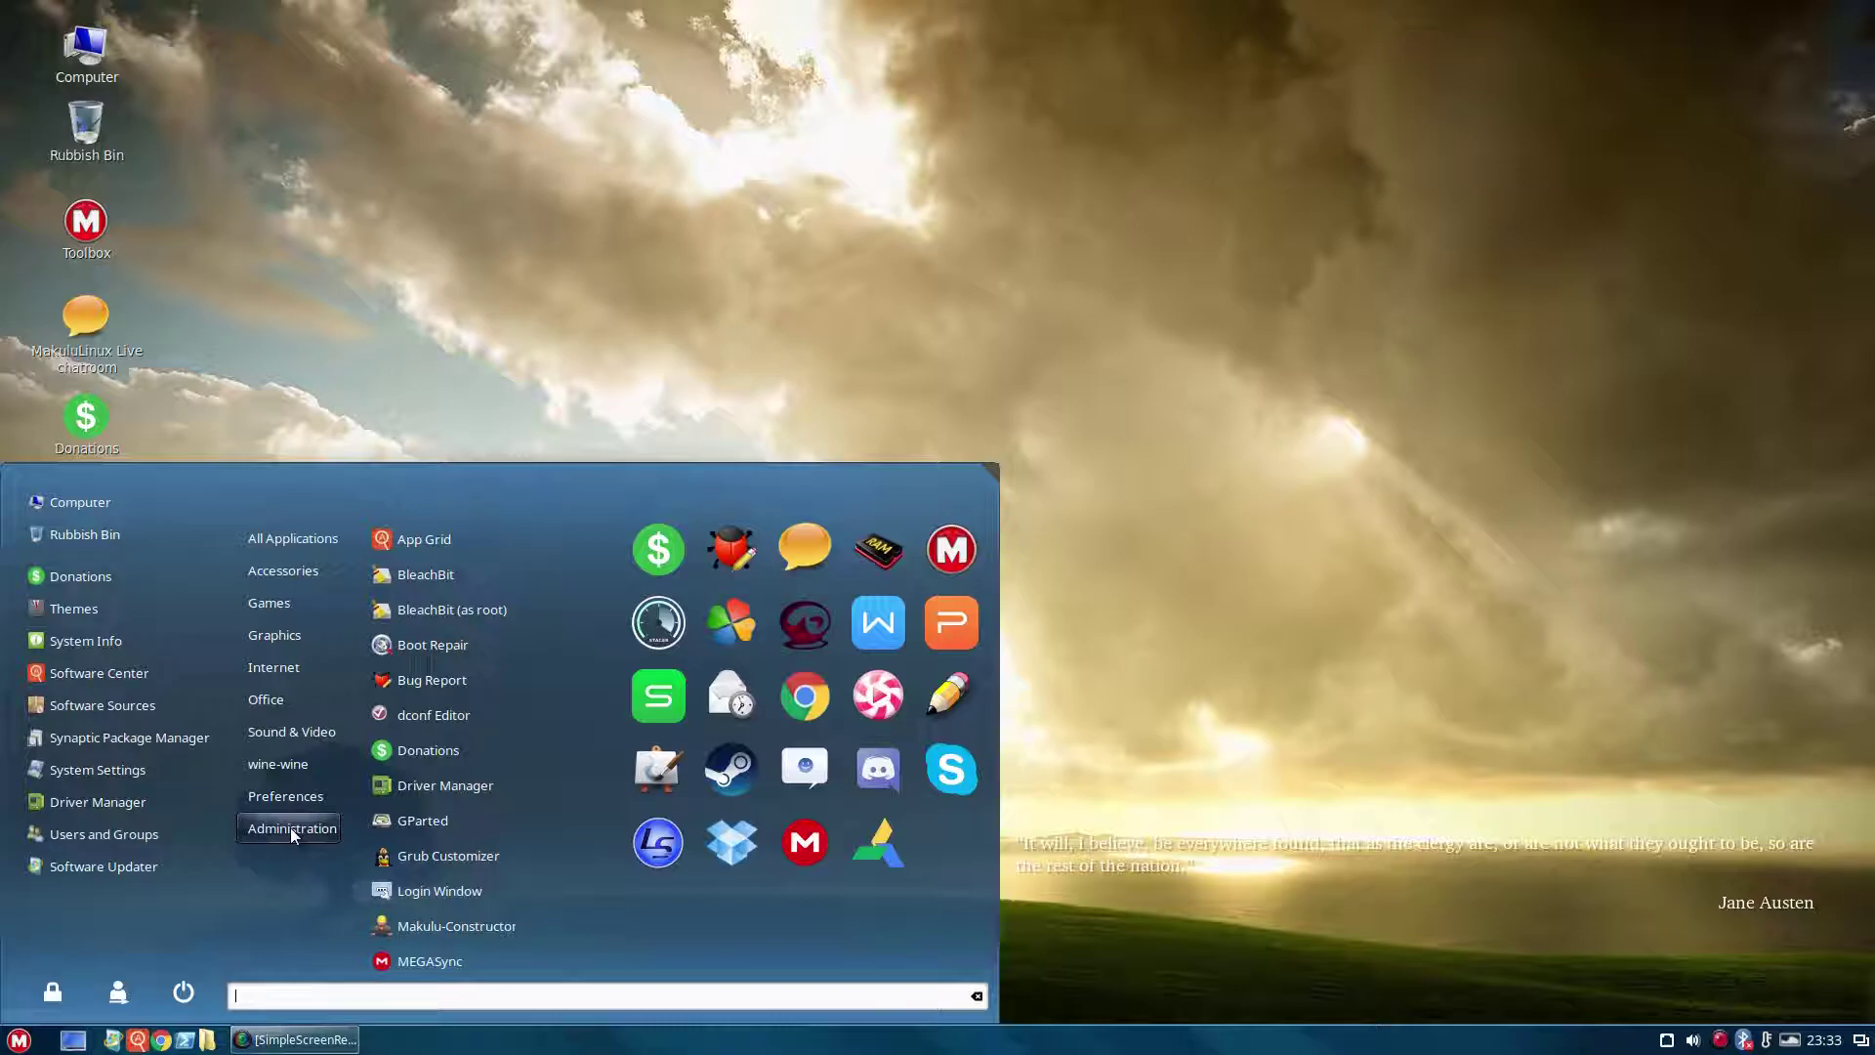
scroll(422, 757, down, 8)
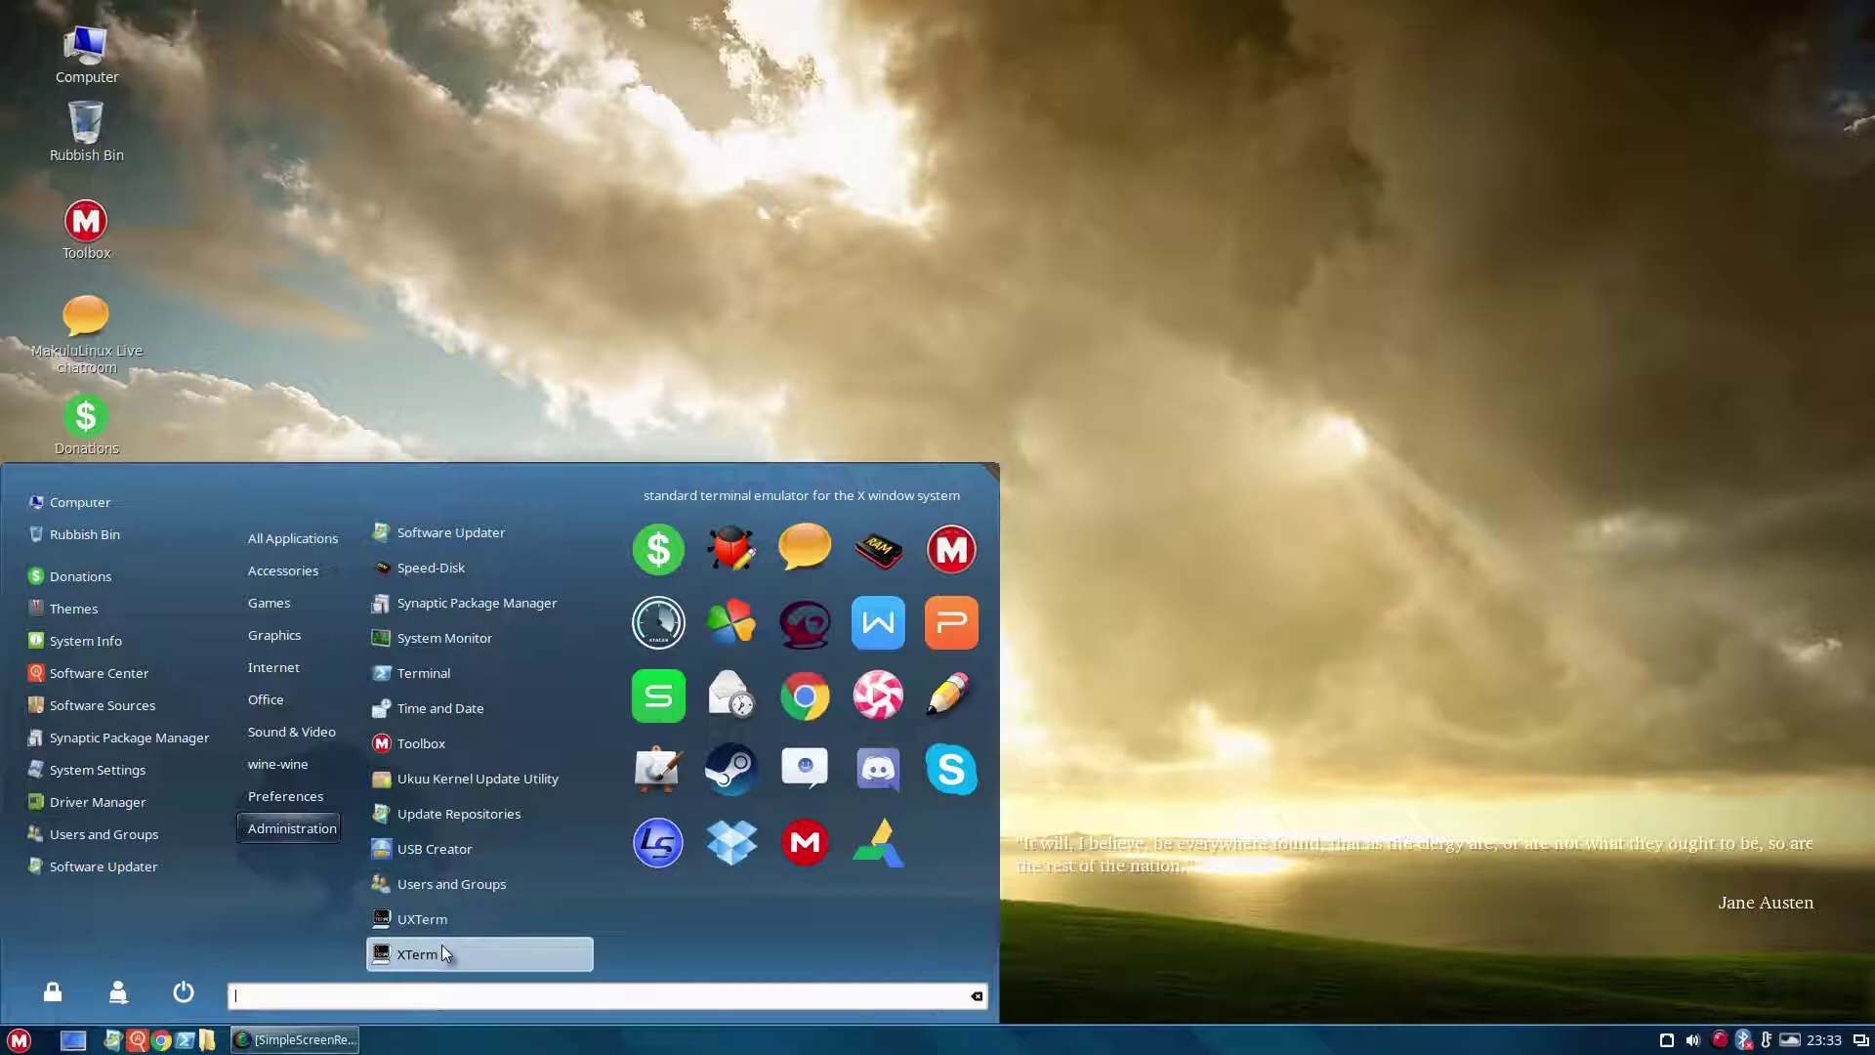
click(451, 852)
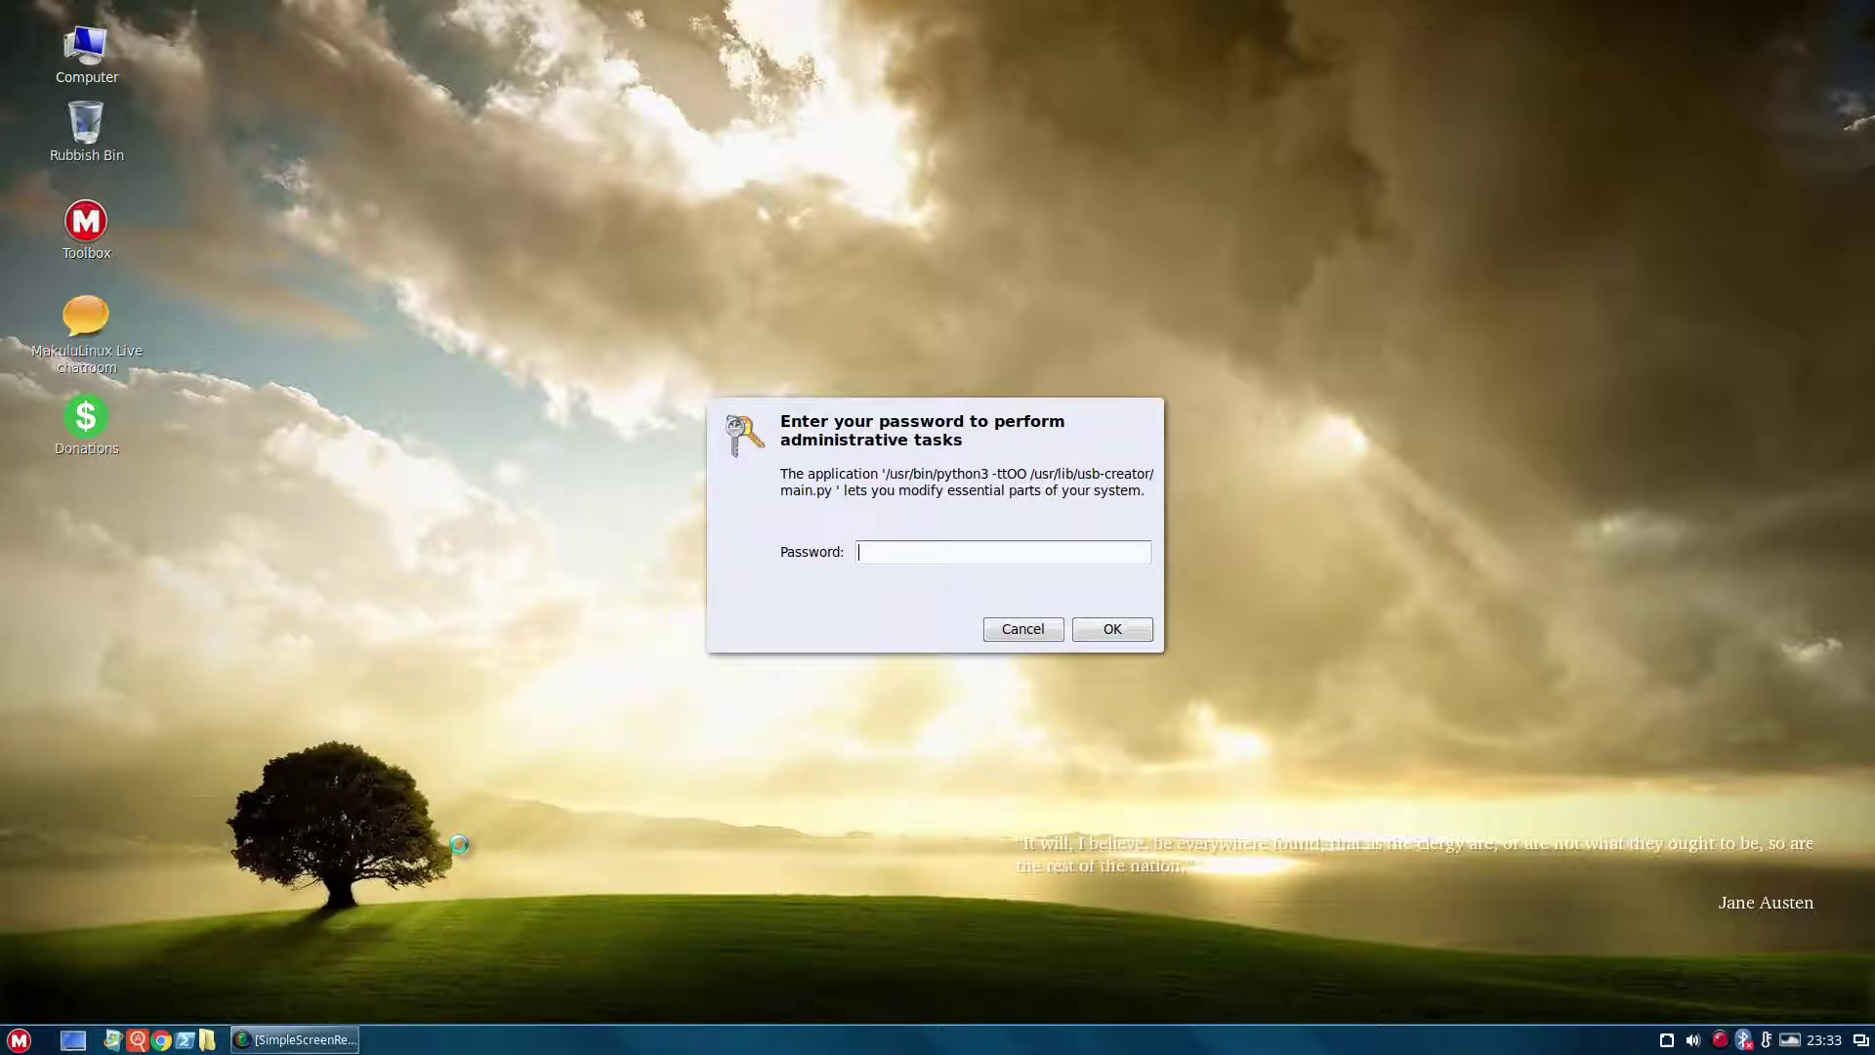
Authenticate USB Creator 0.3.9 with the administrator password, then close its window
text(**********)
key(Return)
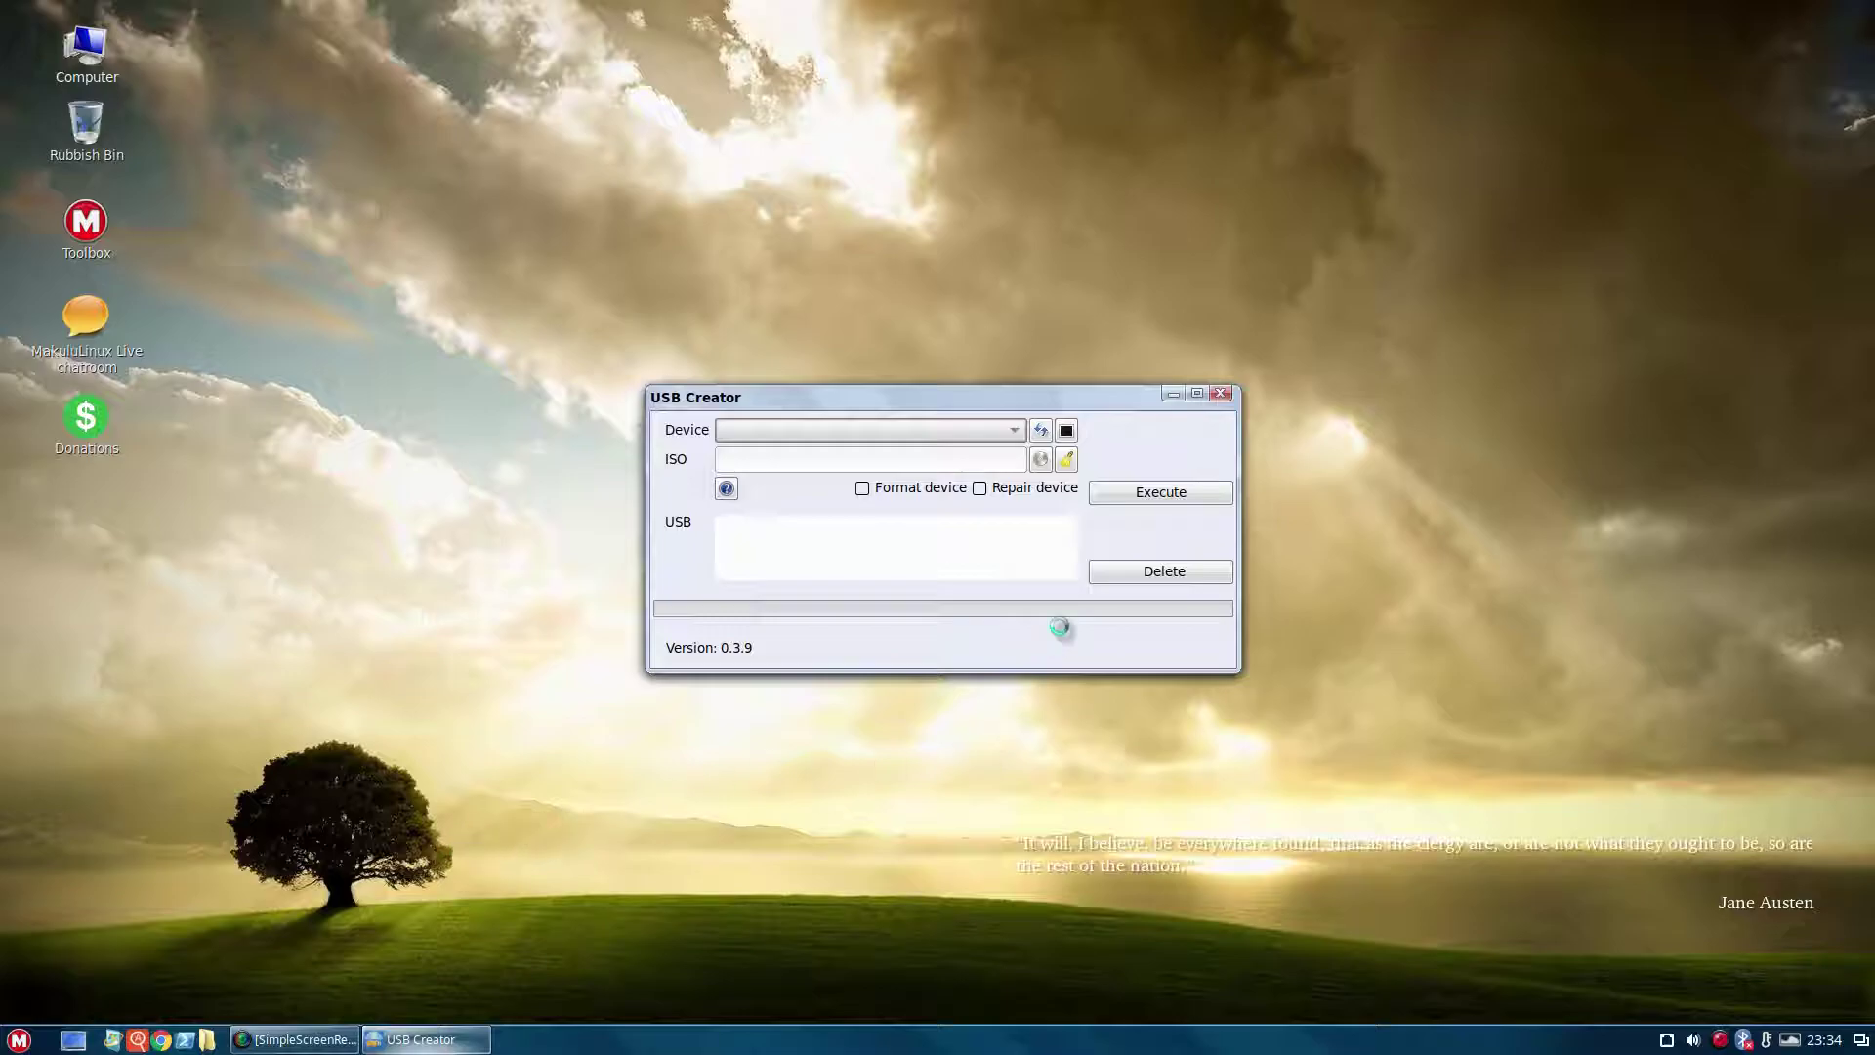
click(1222, 394)
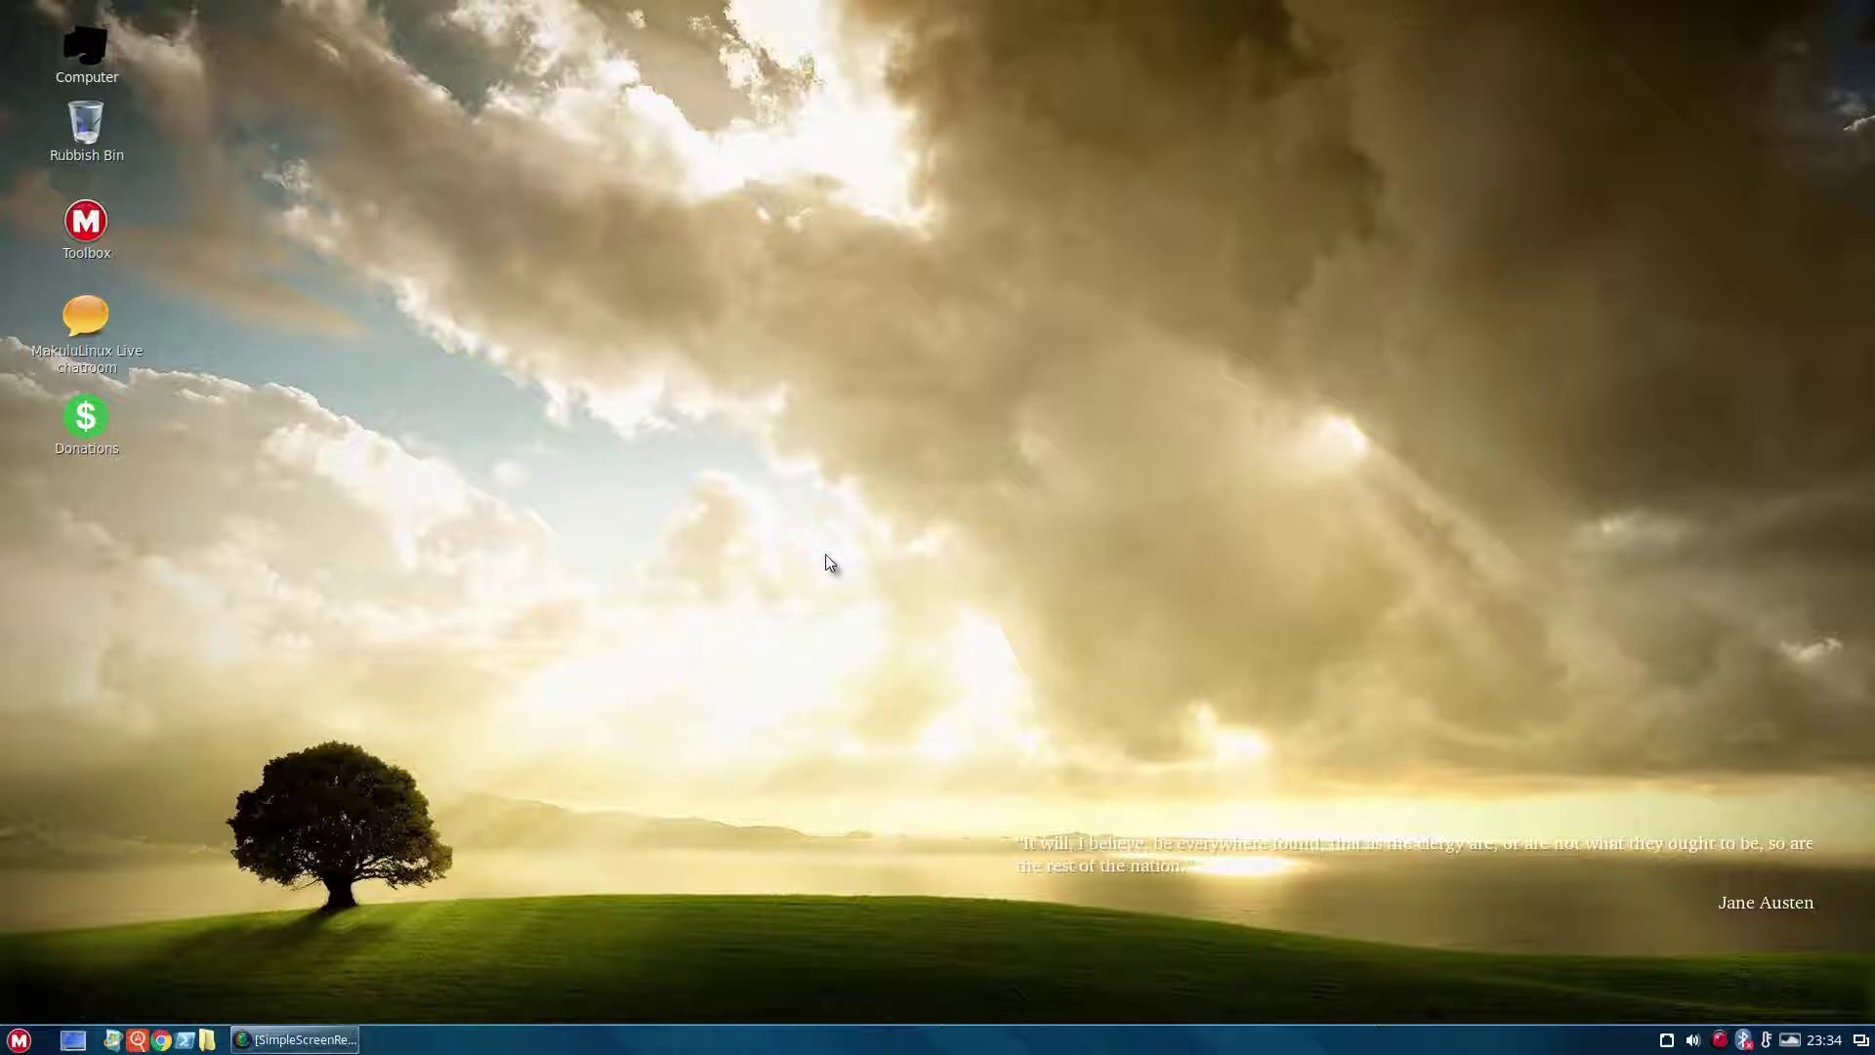
Open the M menu and scroll the Administration apps down to System Monitor
click(19, 1038)
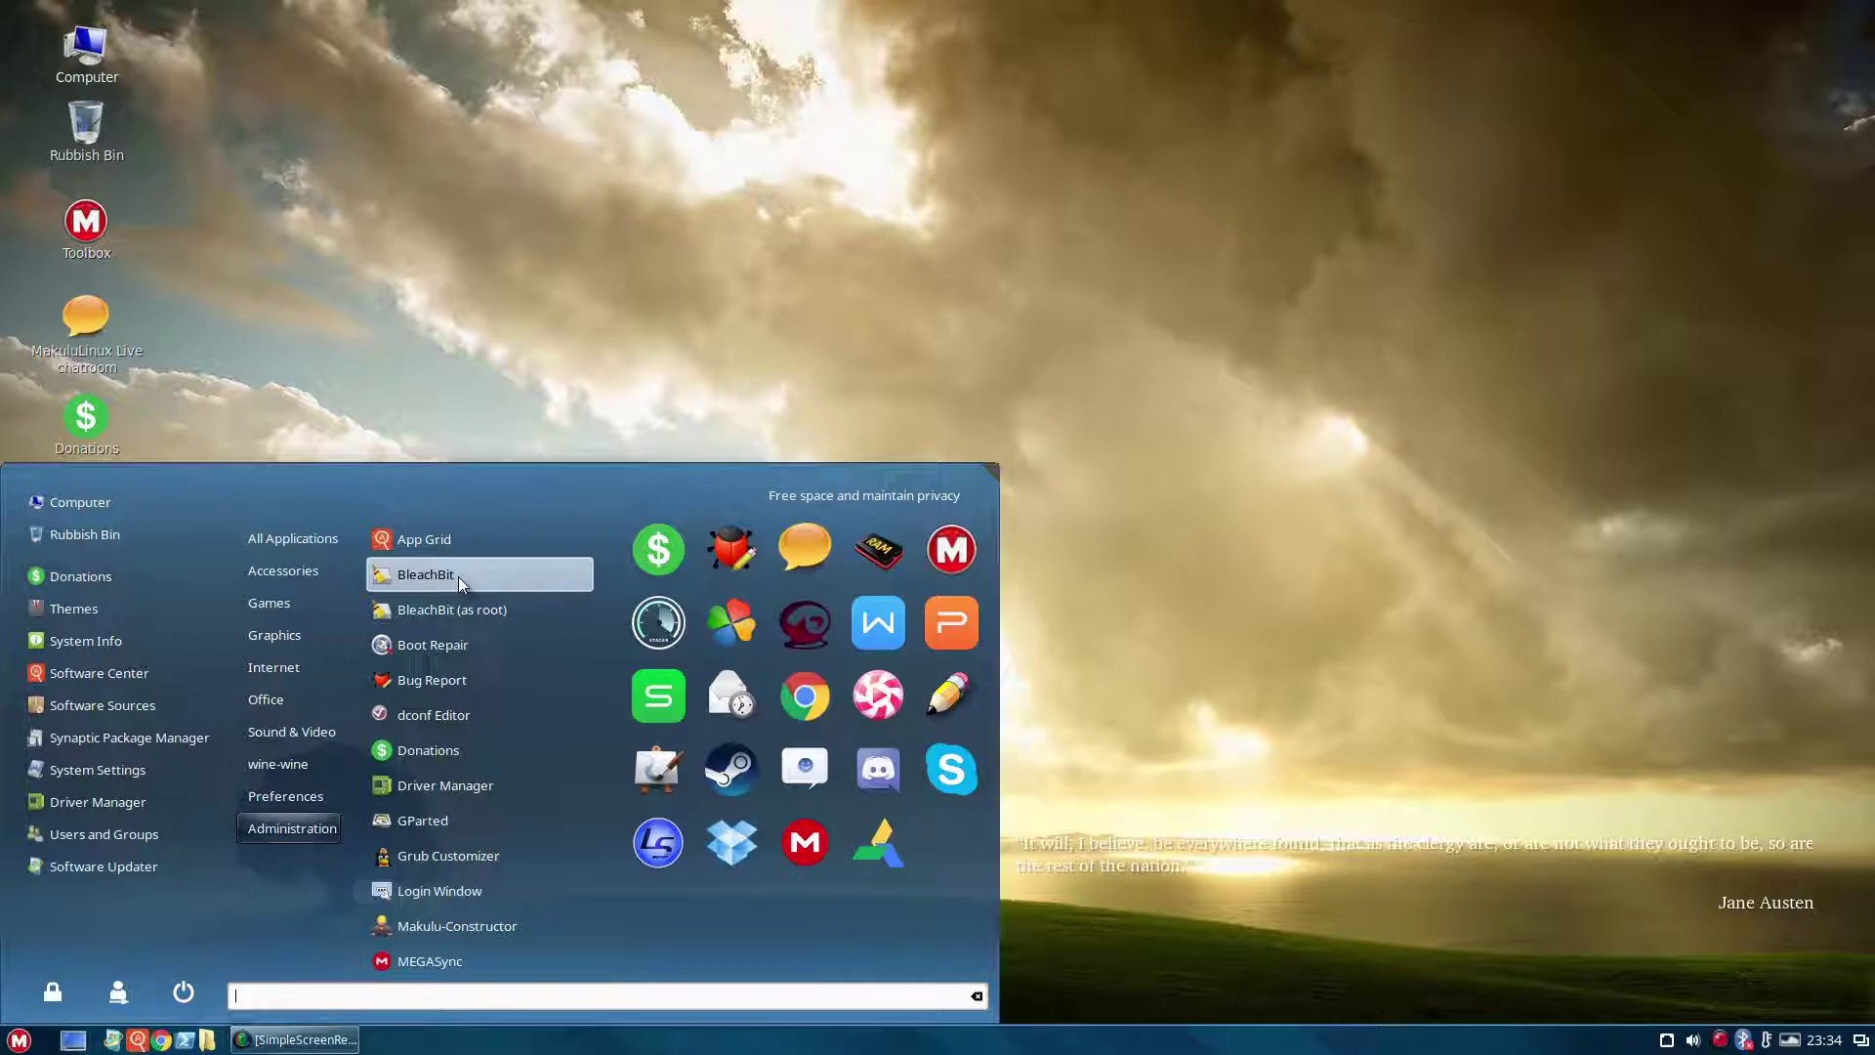
scroll(445, 801, down, 3)
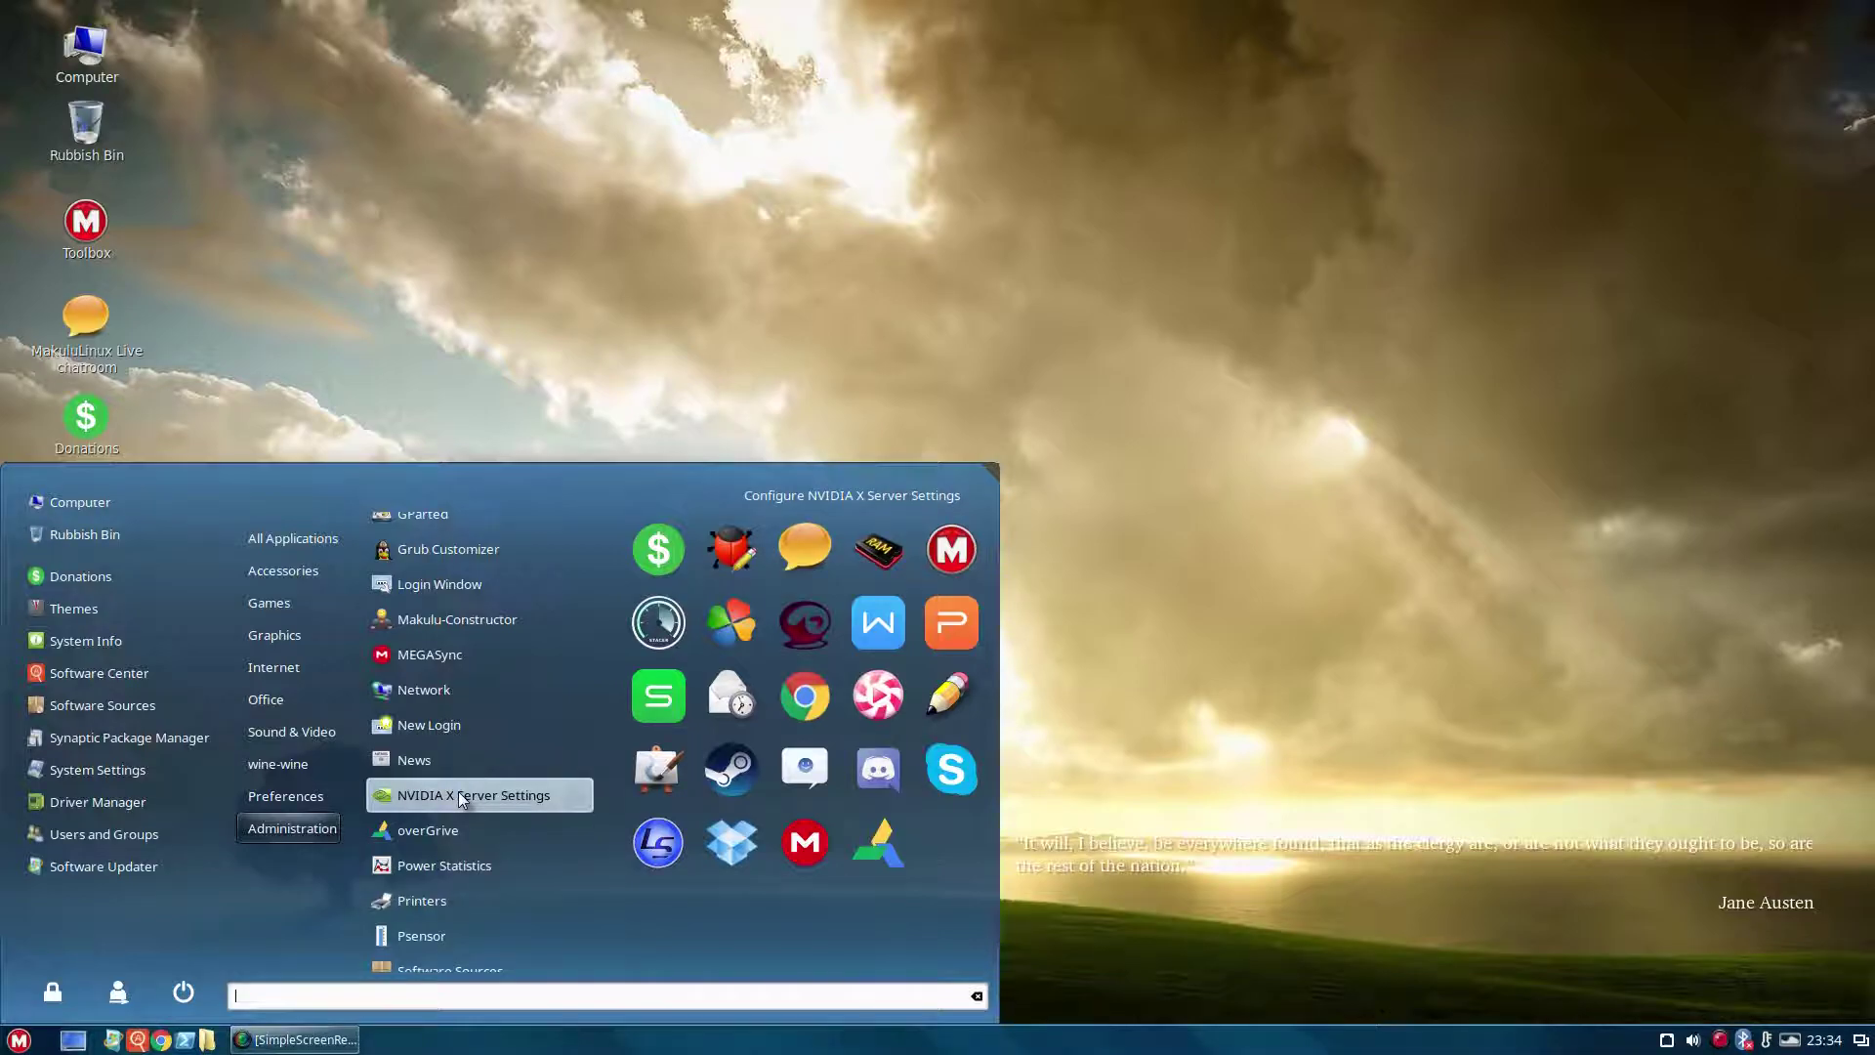
scroll(459, 793, down, 1)
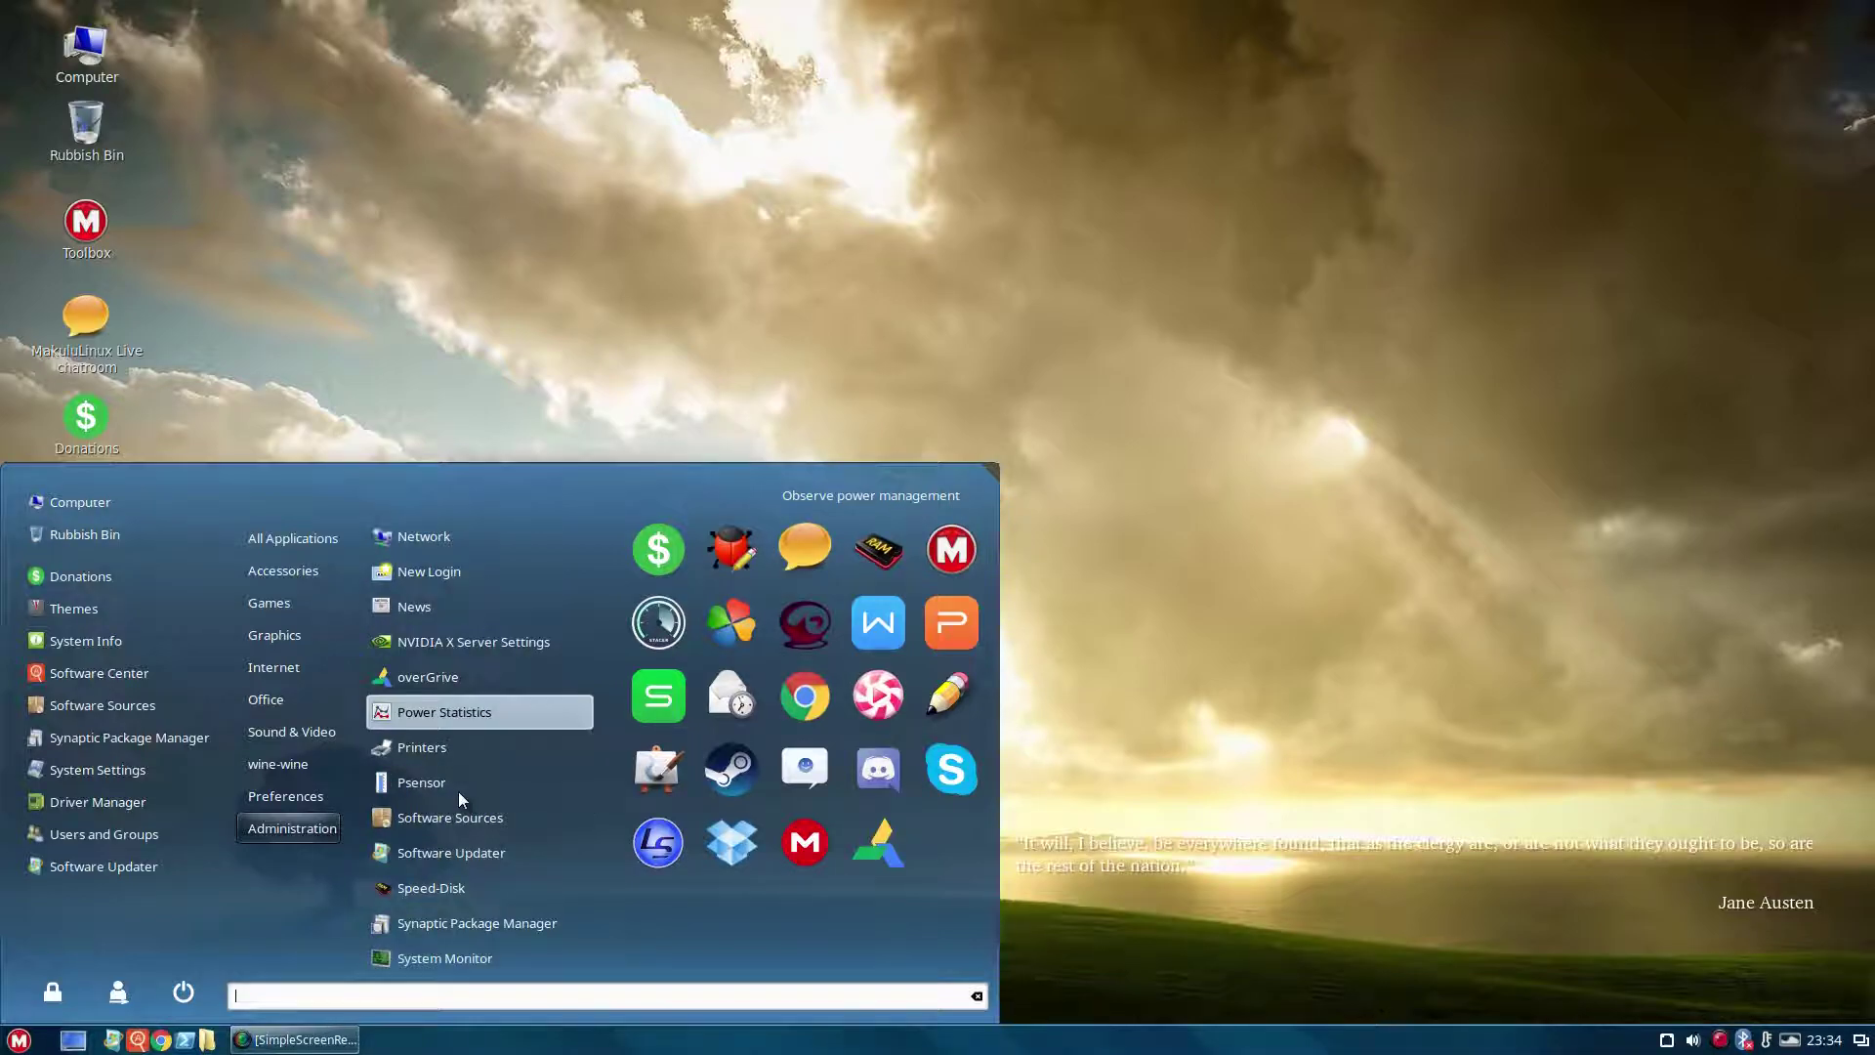
scroll(459, 793, down, 3)
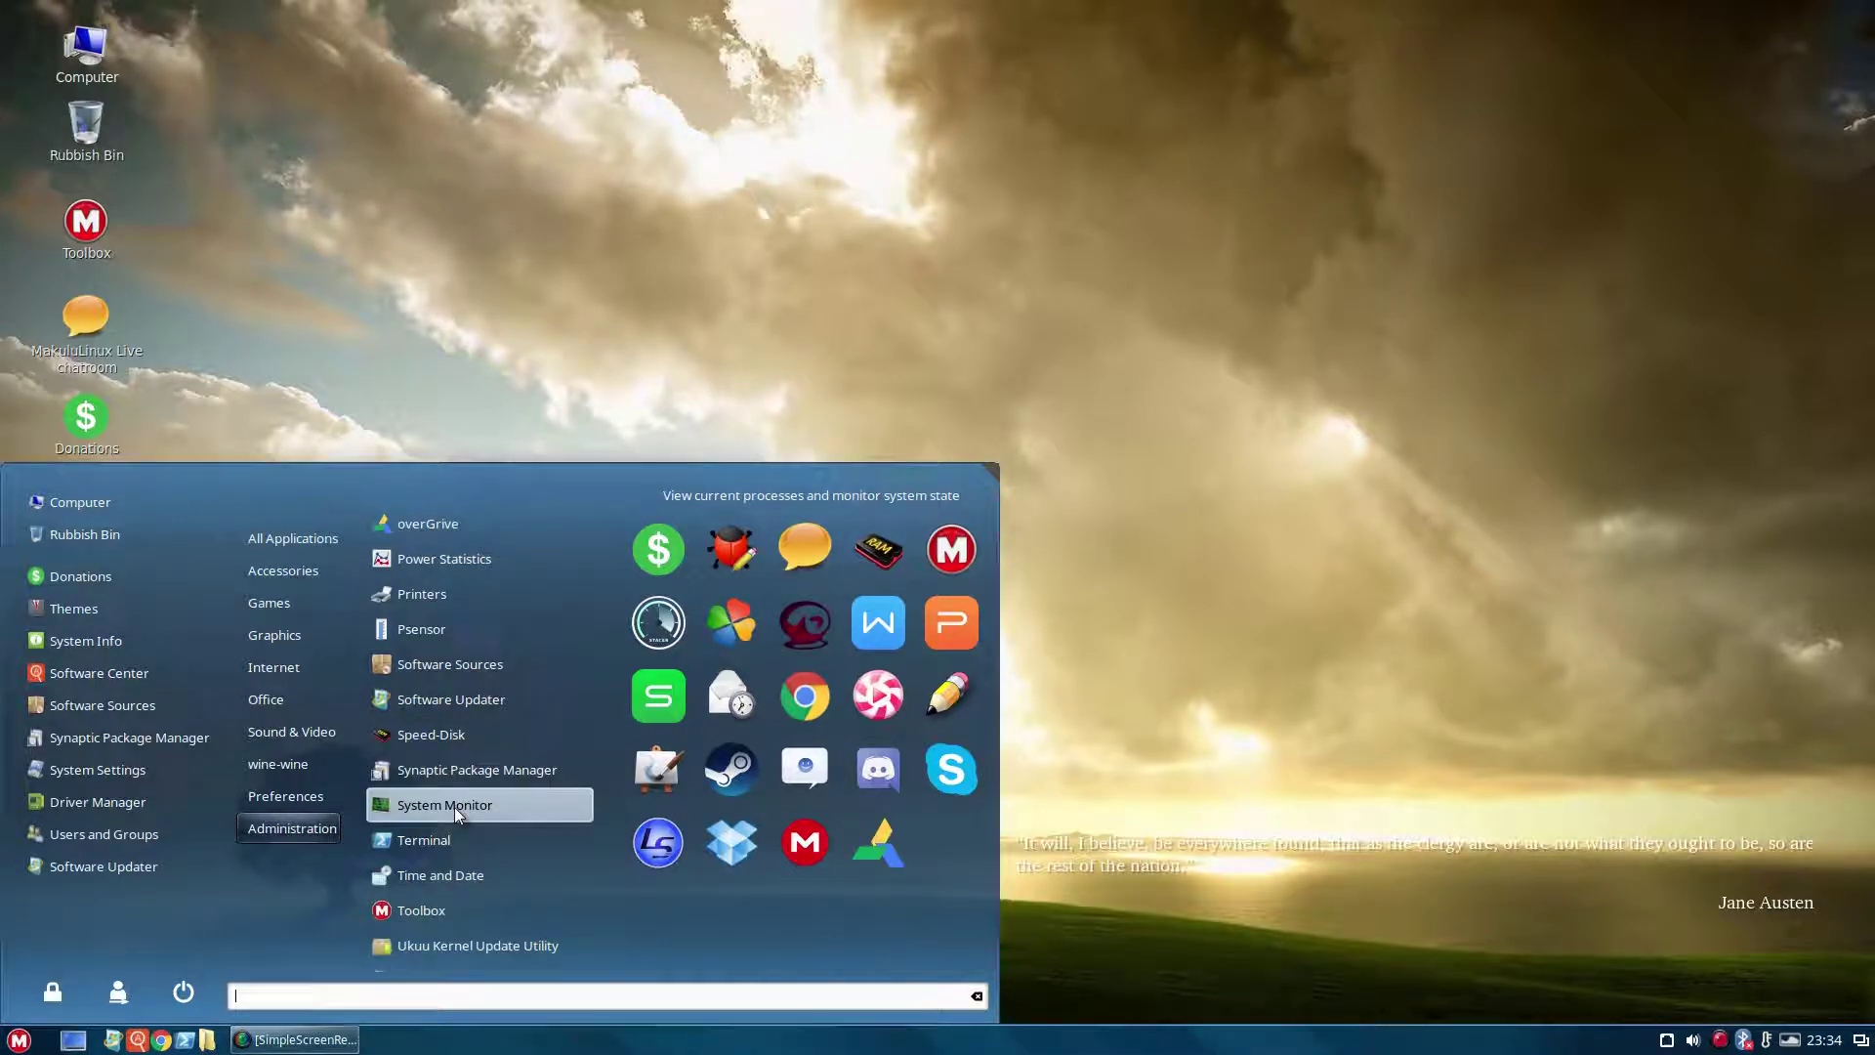
Launch System Monitor, view its Processes, File Systems and Resources tabs, then close it
click(455, 807)
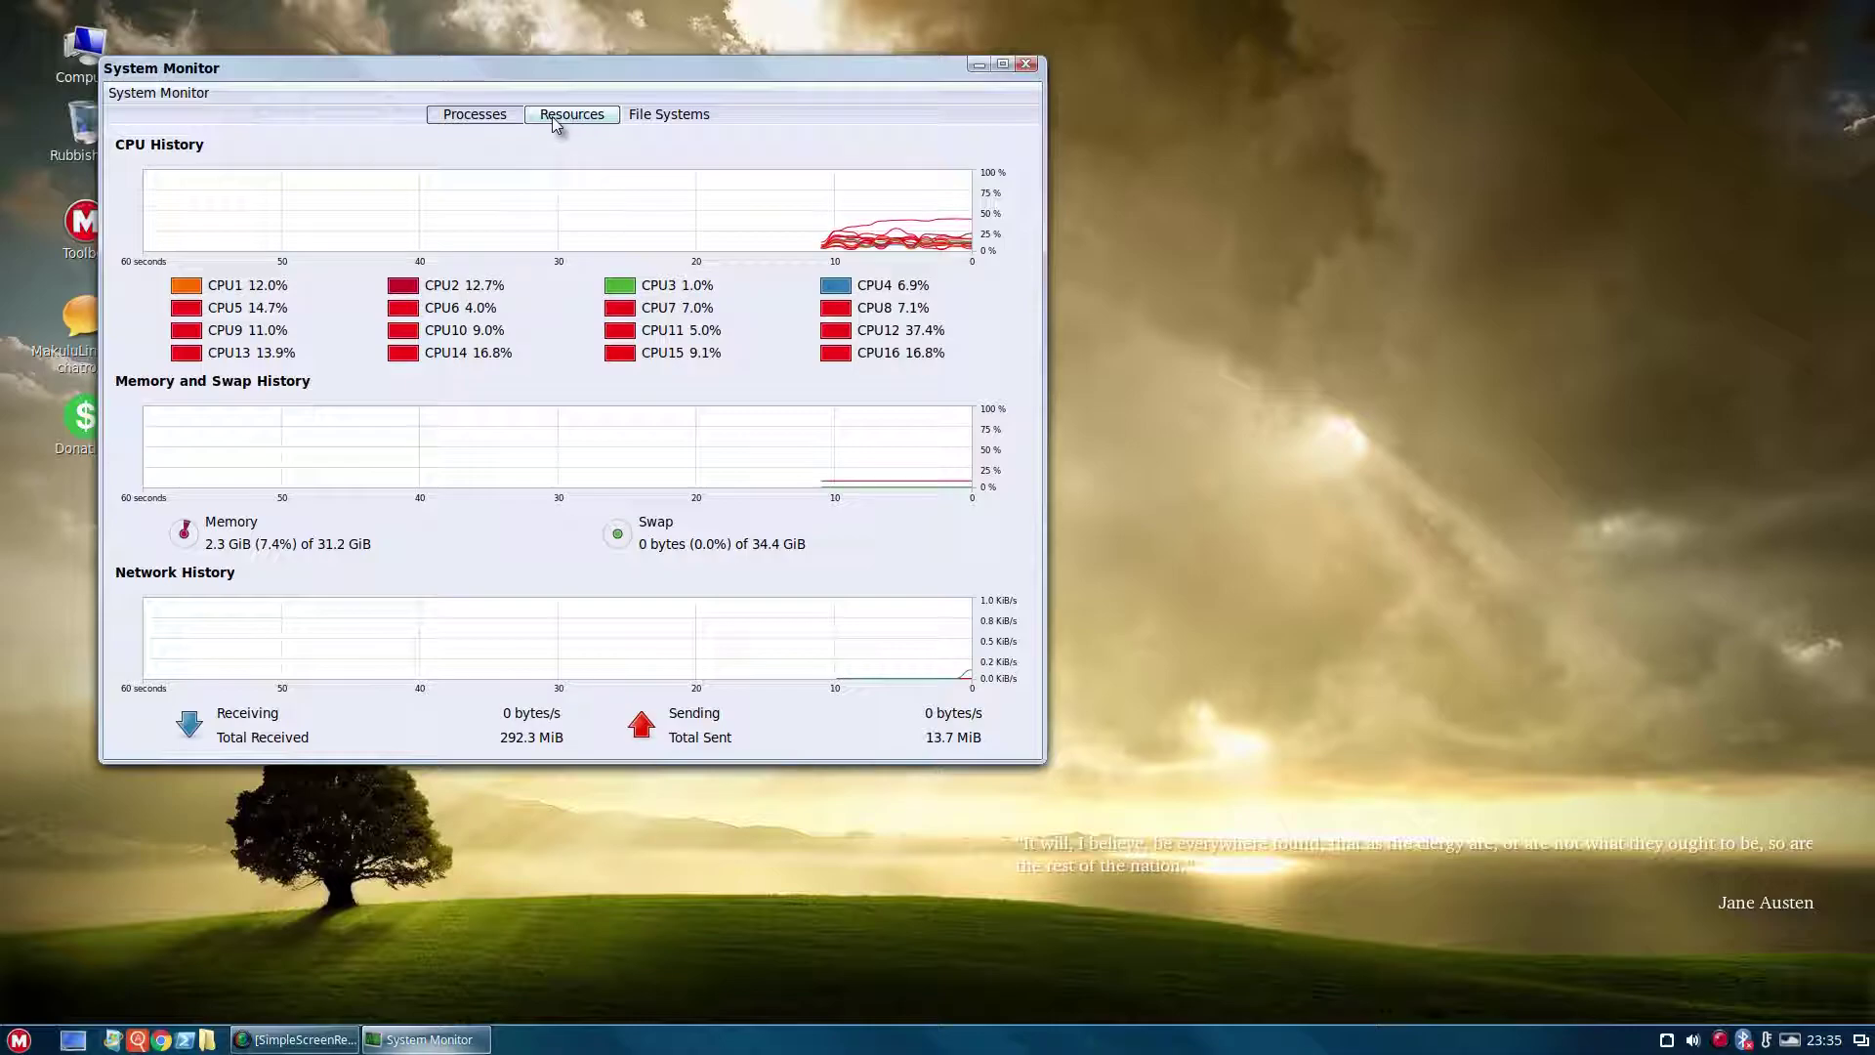
click(477, 117)
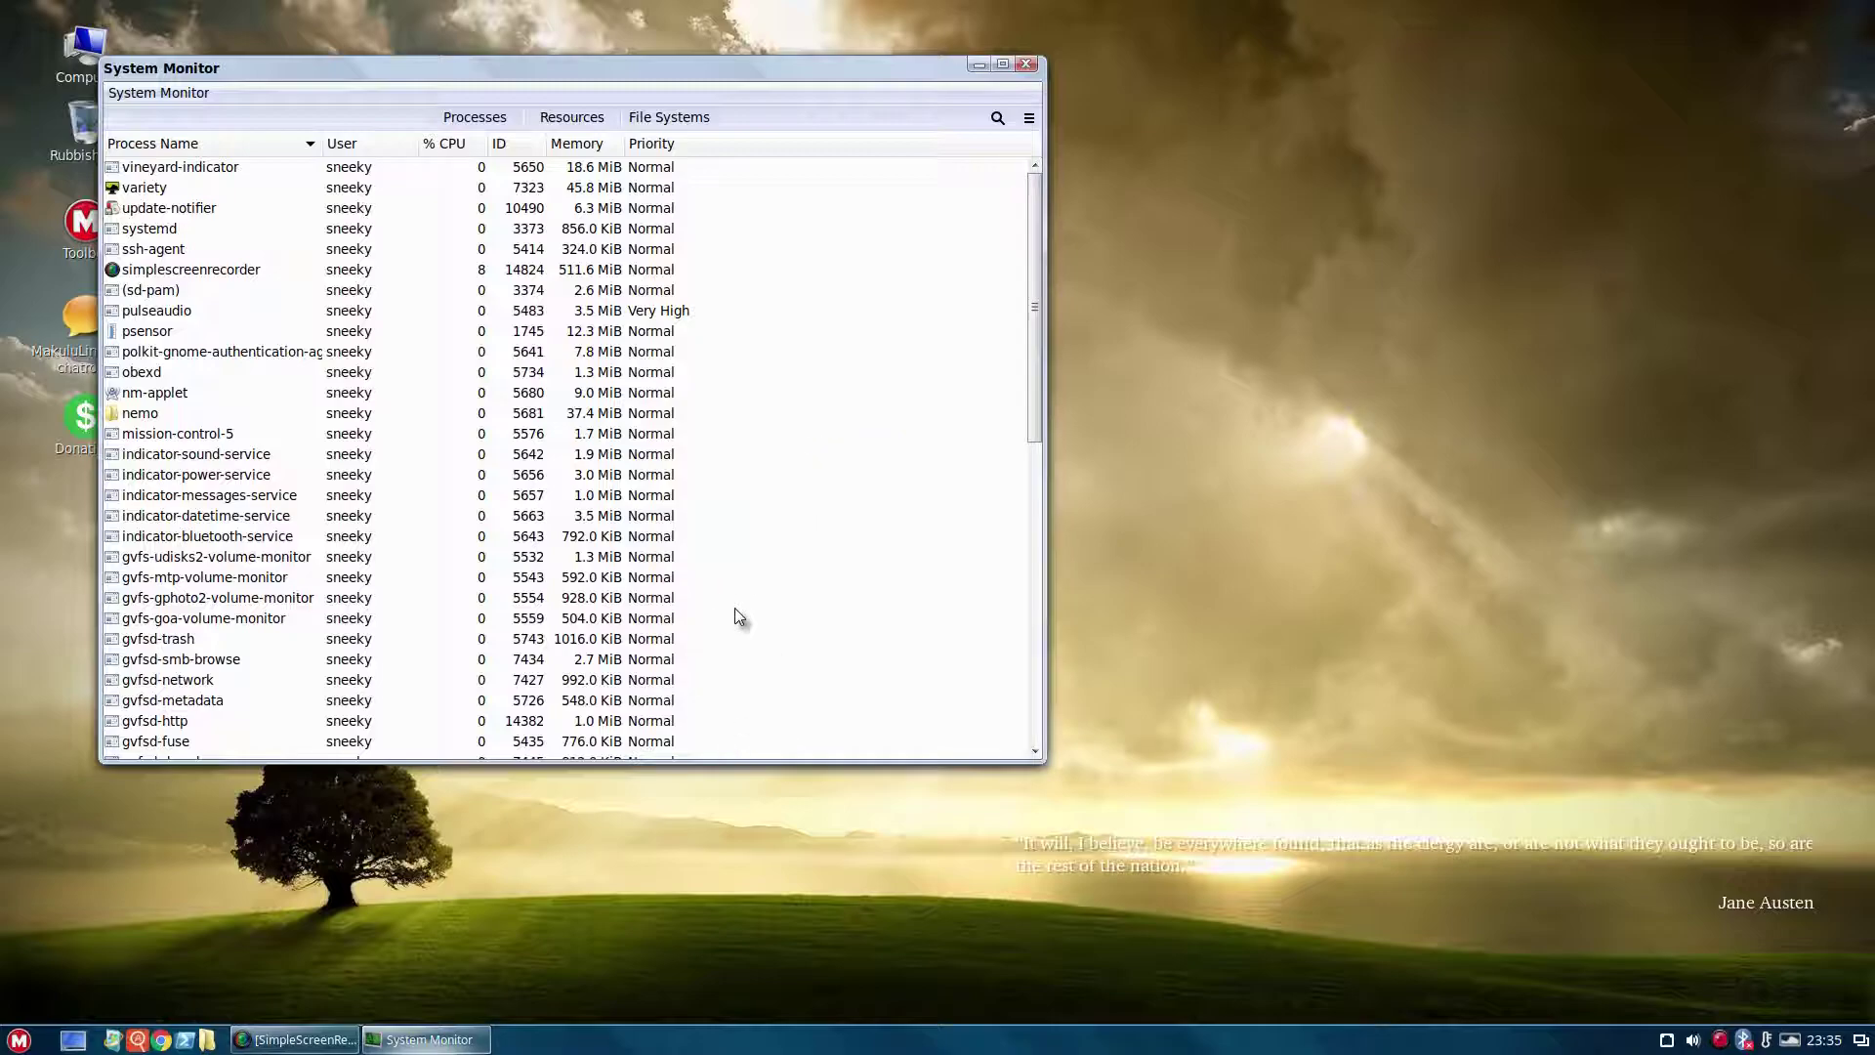
click(669, 117)
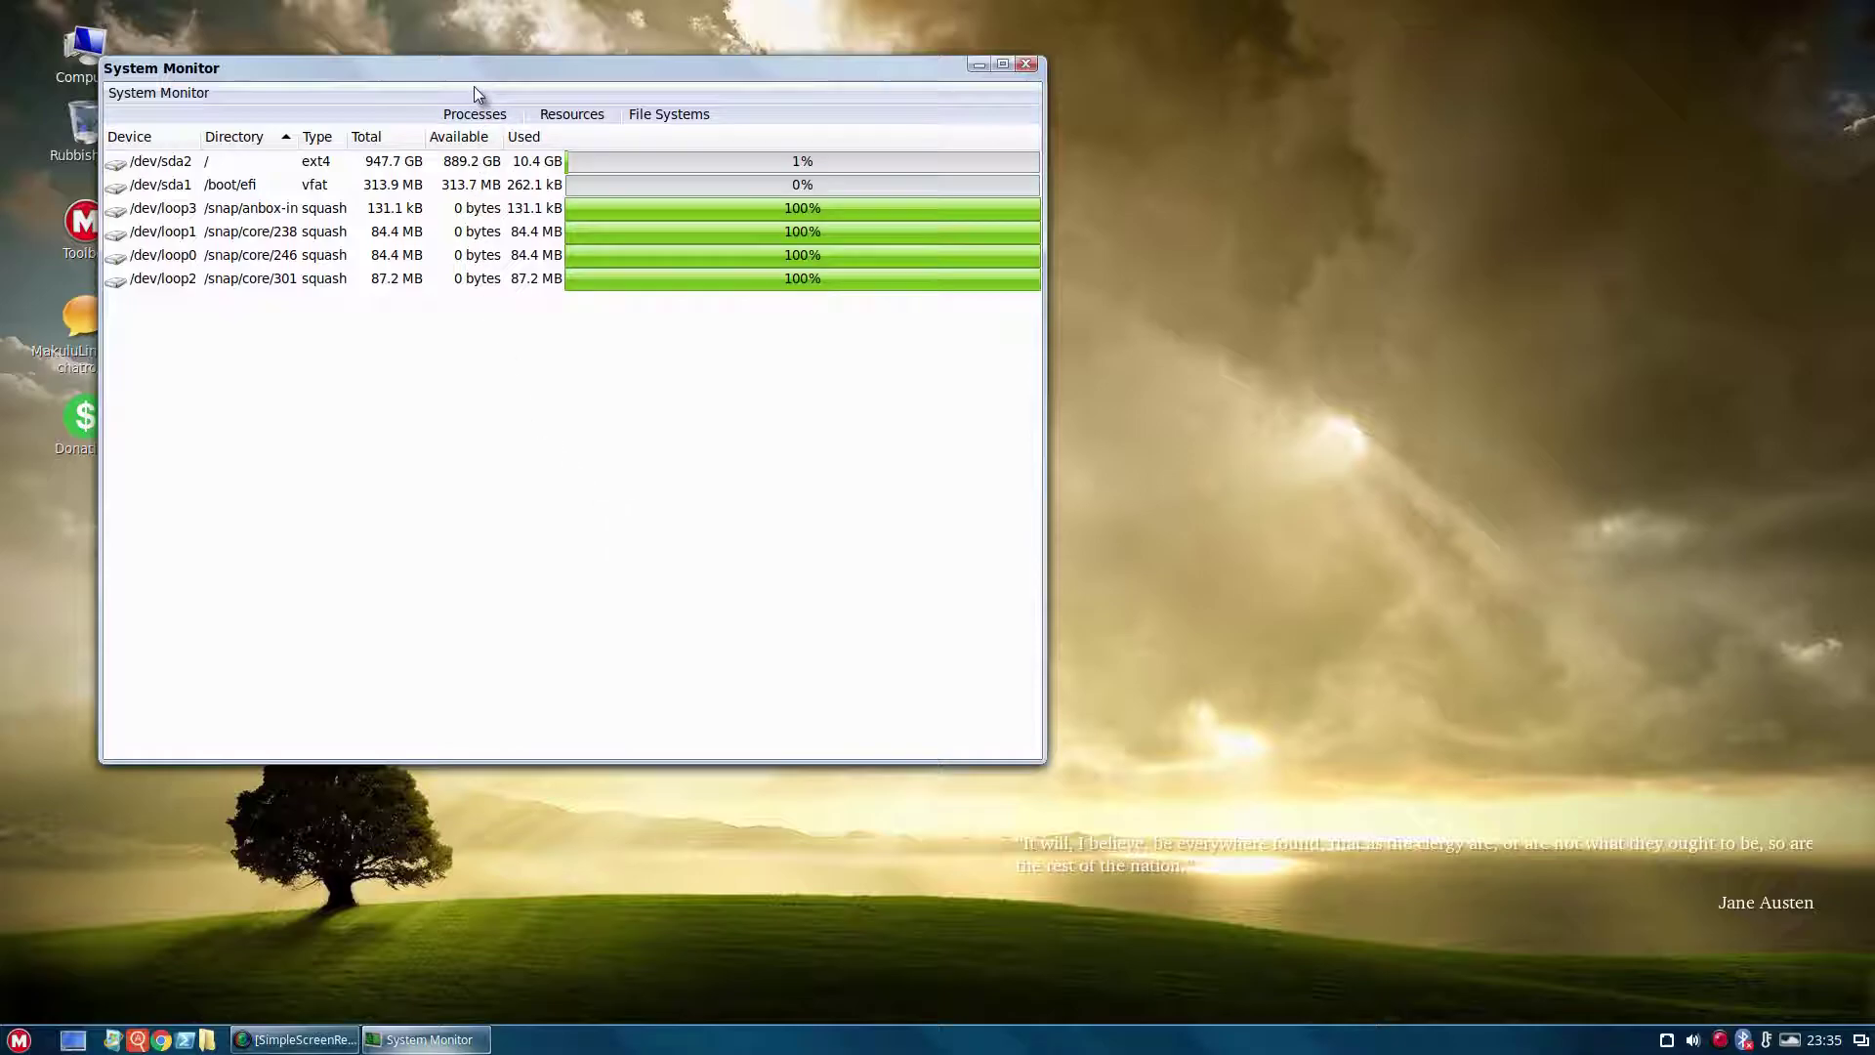
click(553, 115)
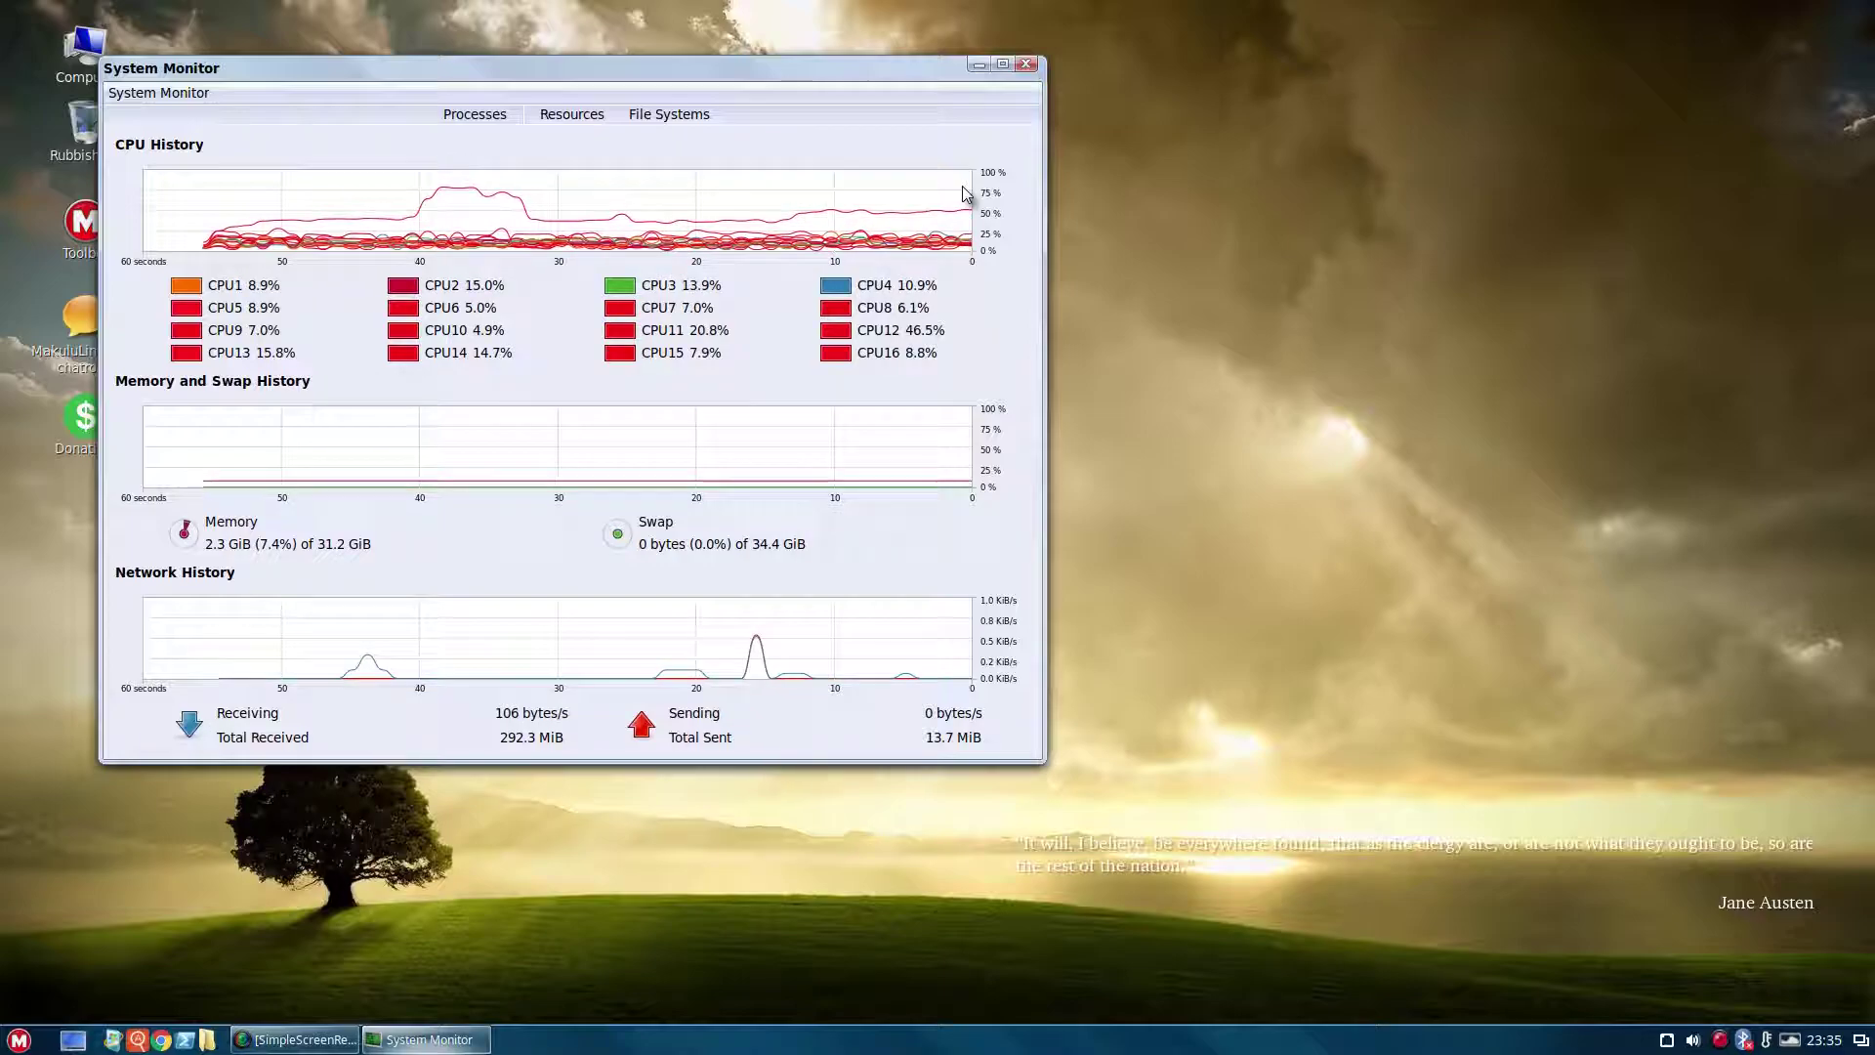
click(1026, 66)
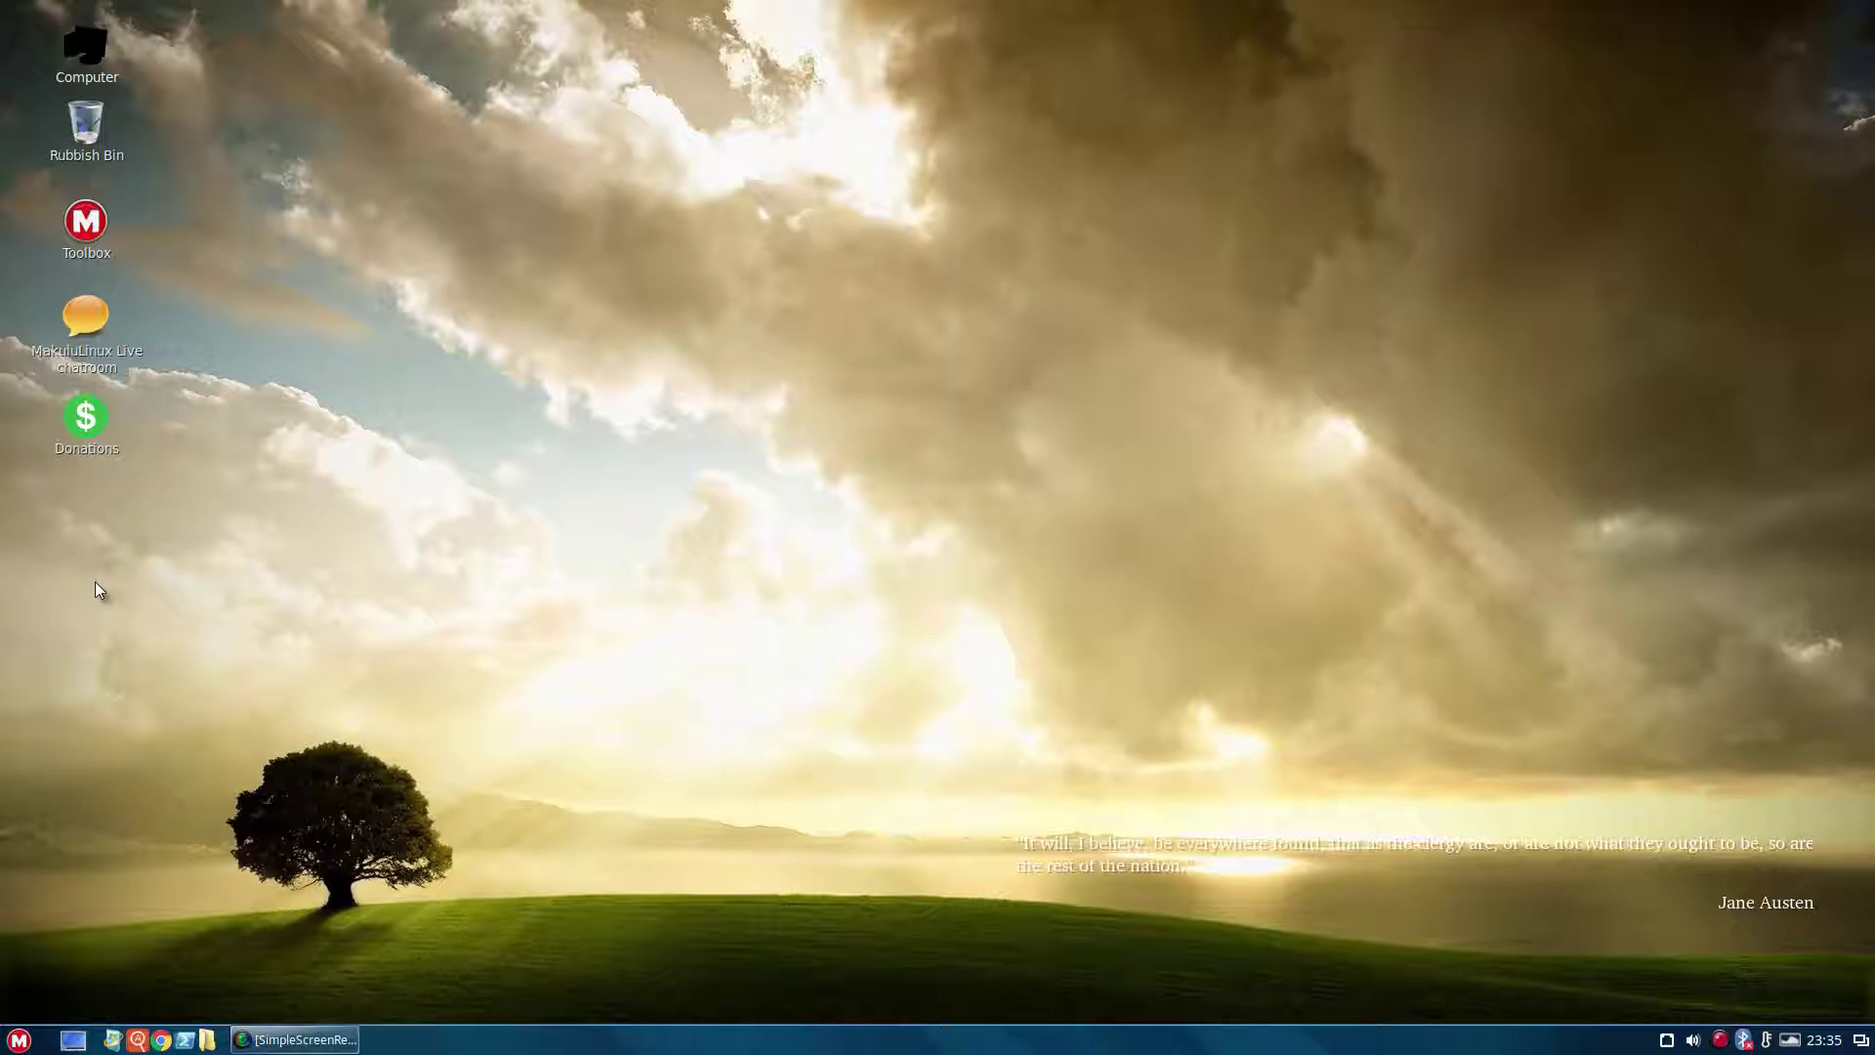
Run a Linspeed test from Accessories (81.73 Mbps down, 25.12 Mbps up), then close it
click(11, 1039)
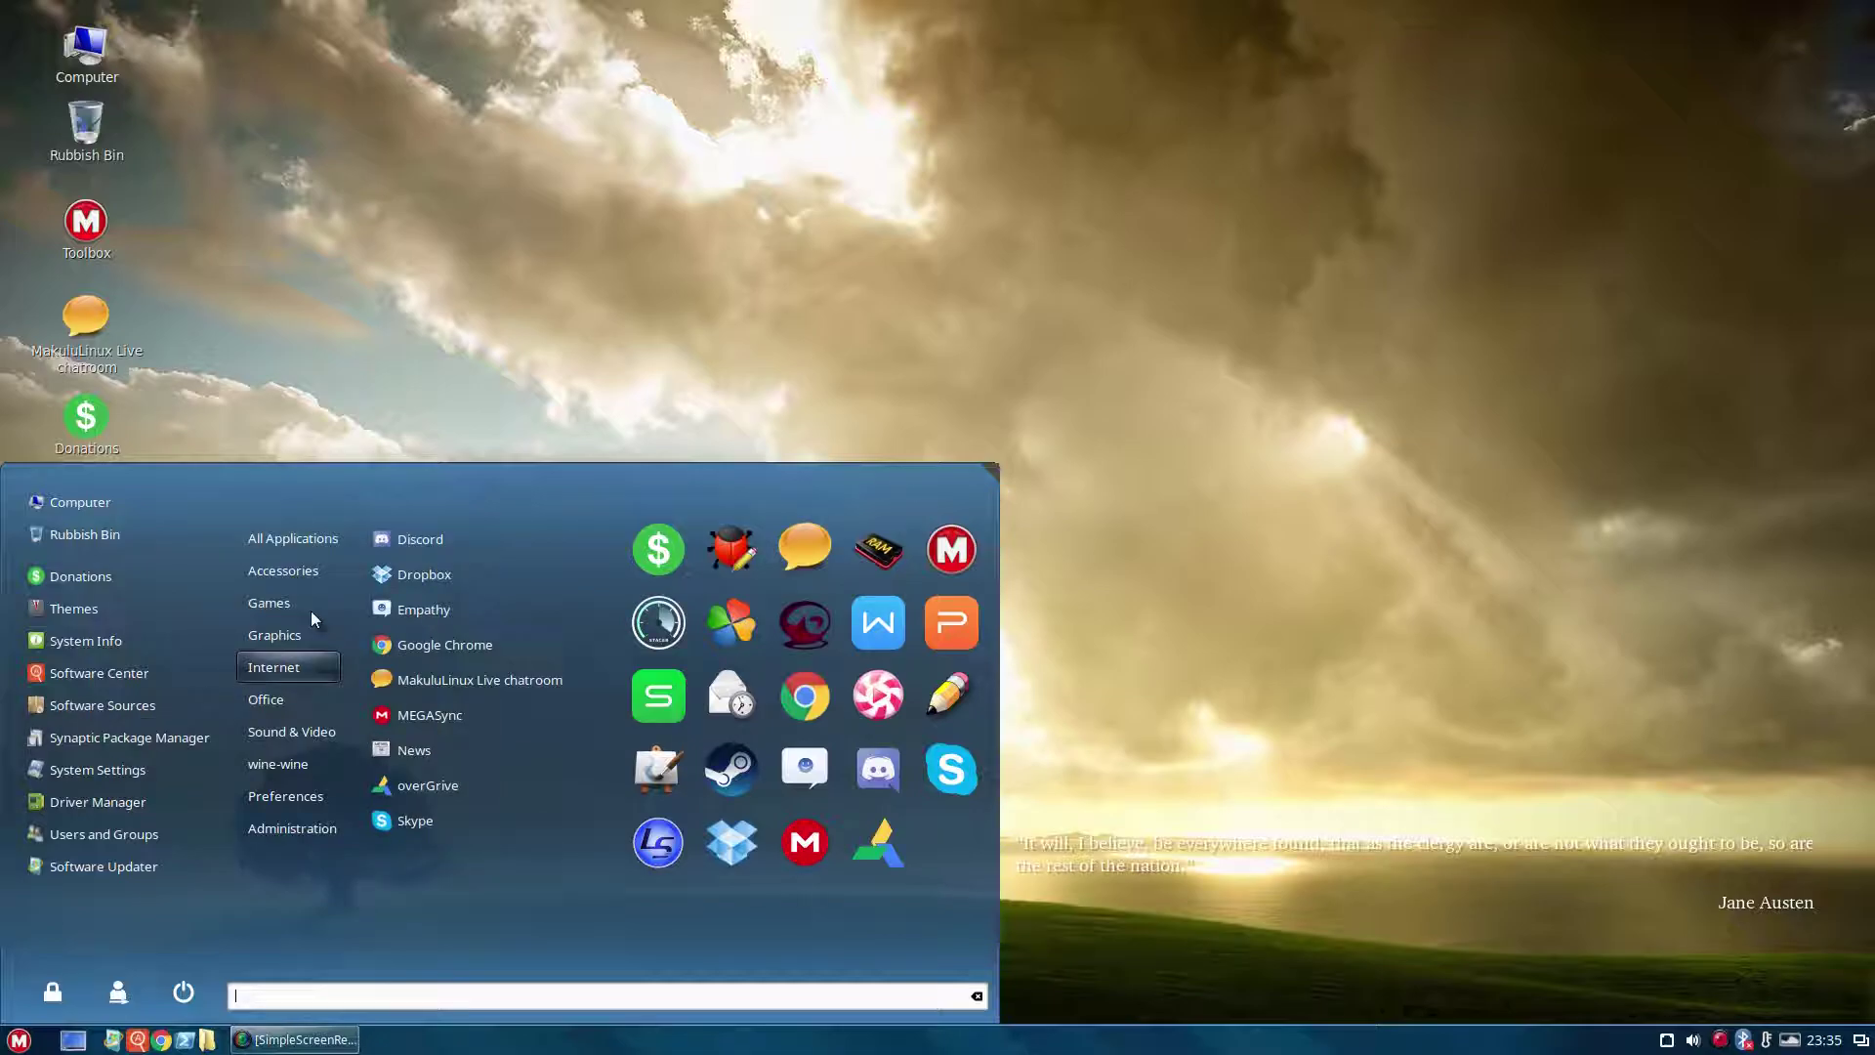
mouse_move(314, 571)
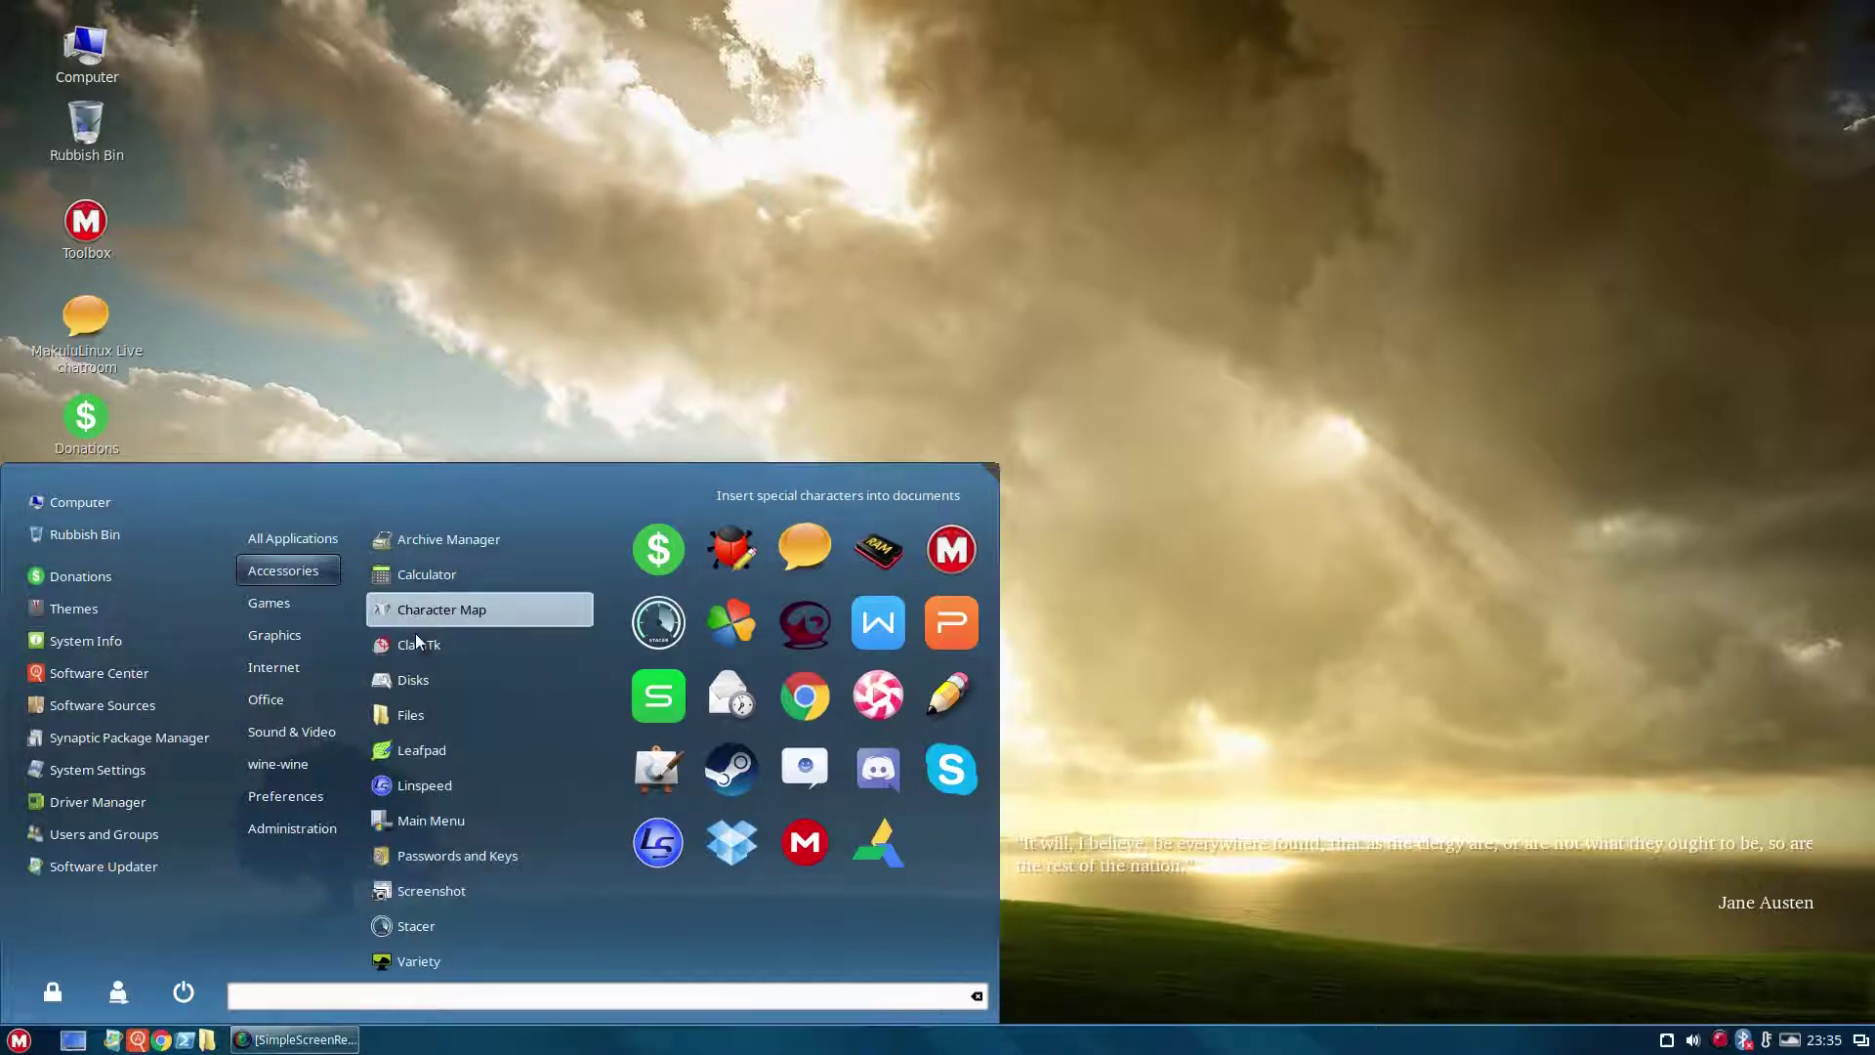
click(426, 789)
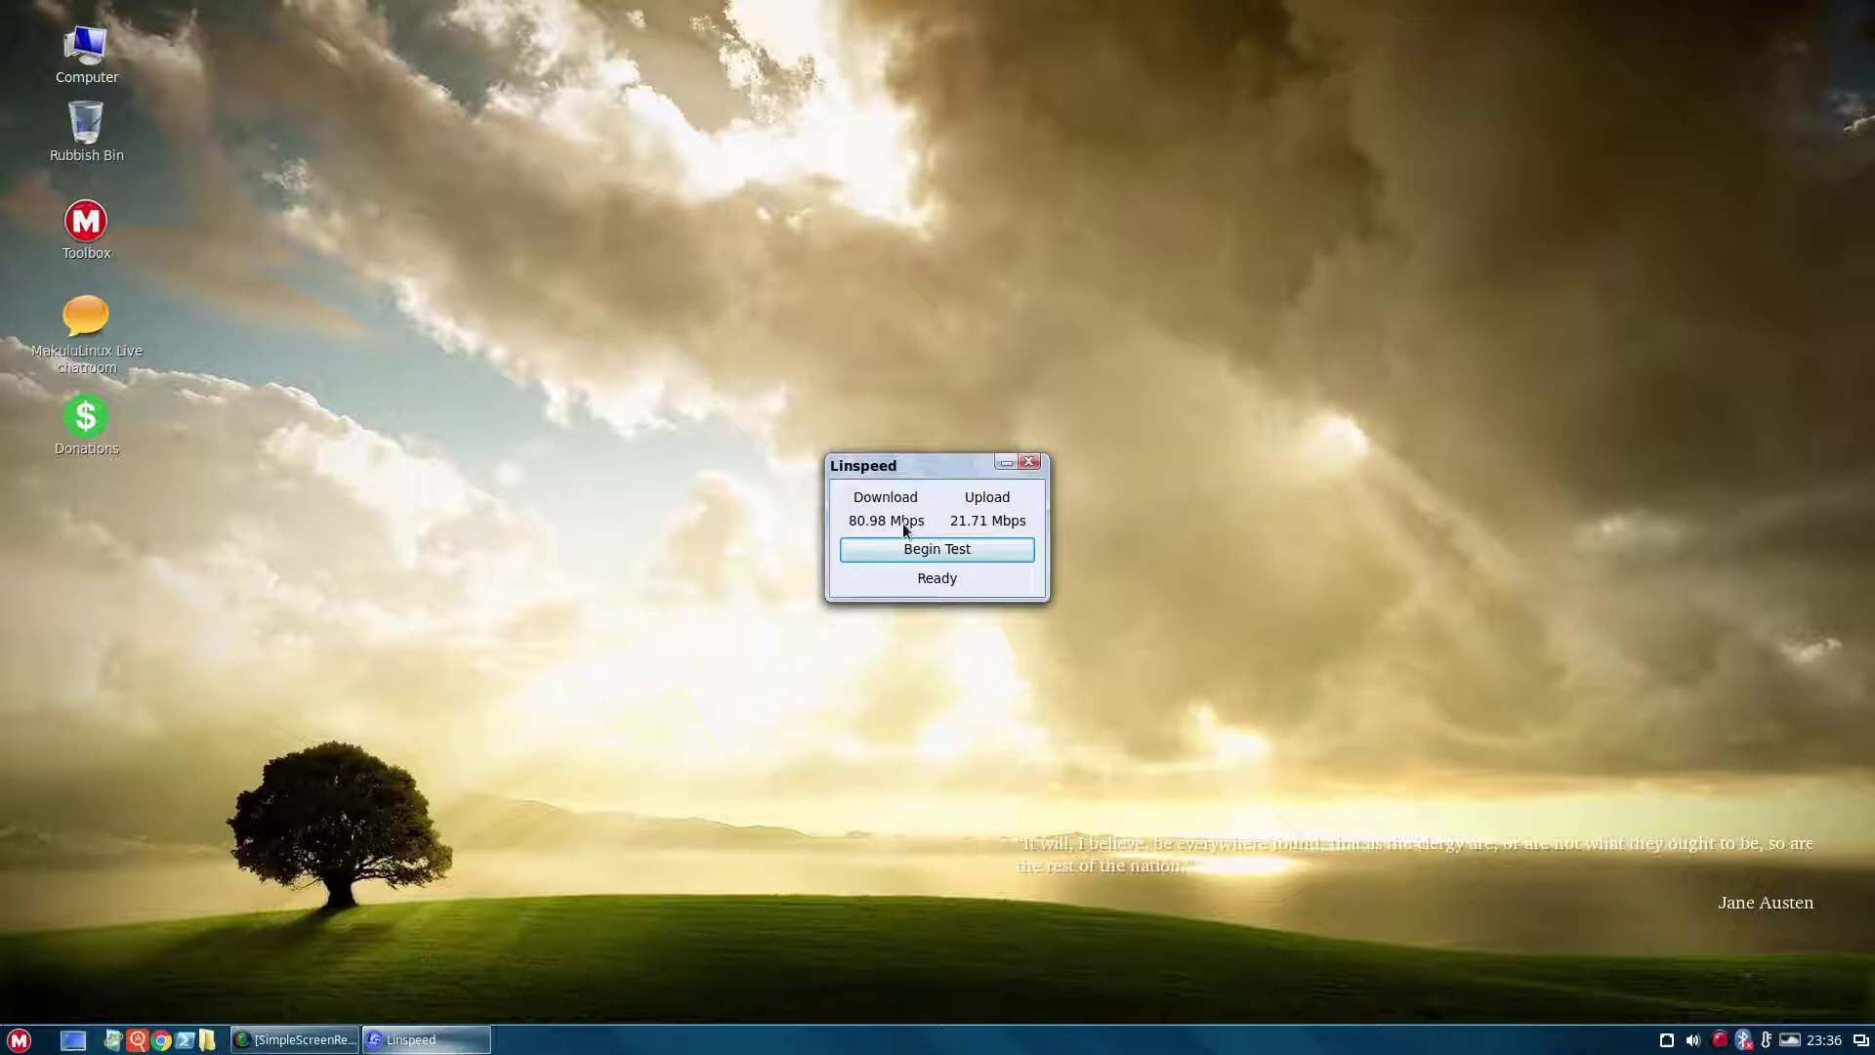
click(955, 553)
click(1030, 461)
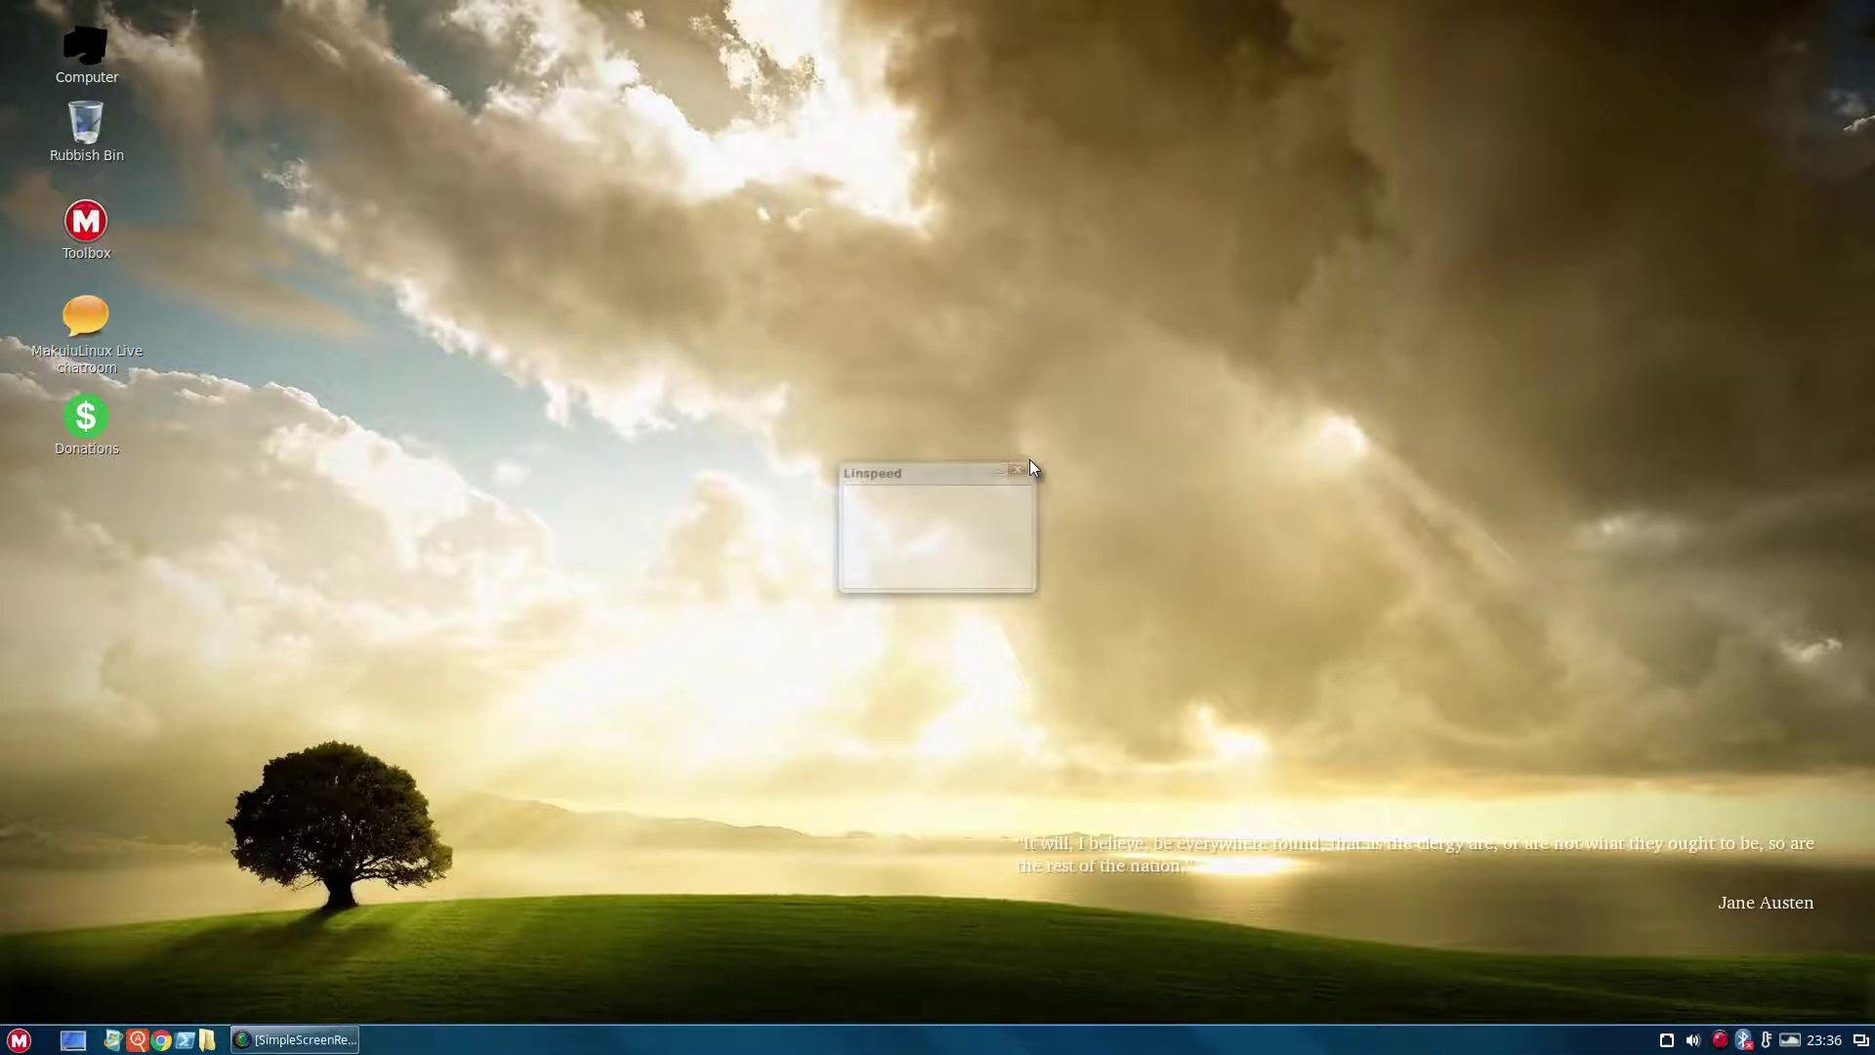
Launch MyPaint from the Graphics menu and maximize its blank canvas window
click(22, 1043)
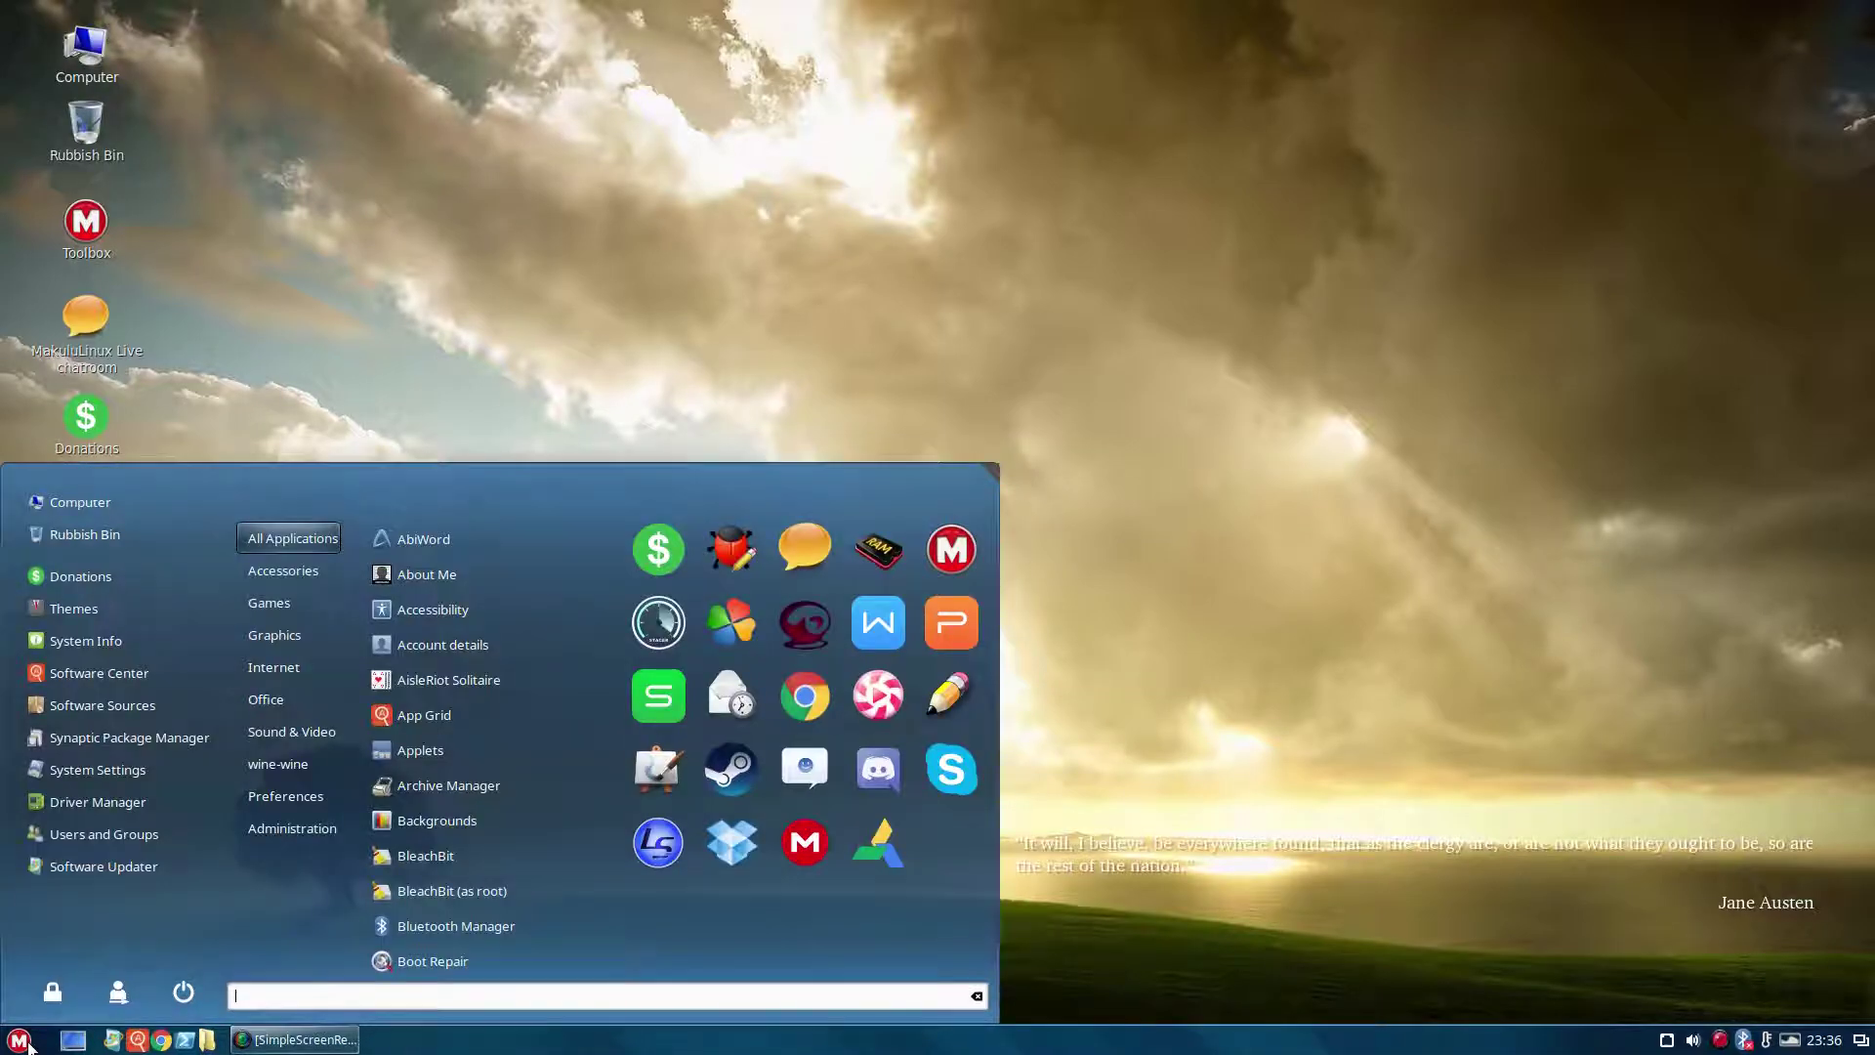
mouse_move(290, 601)
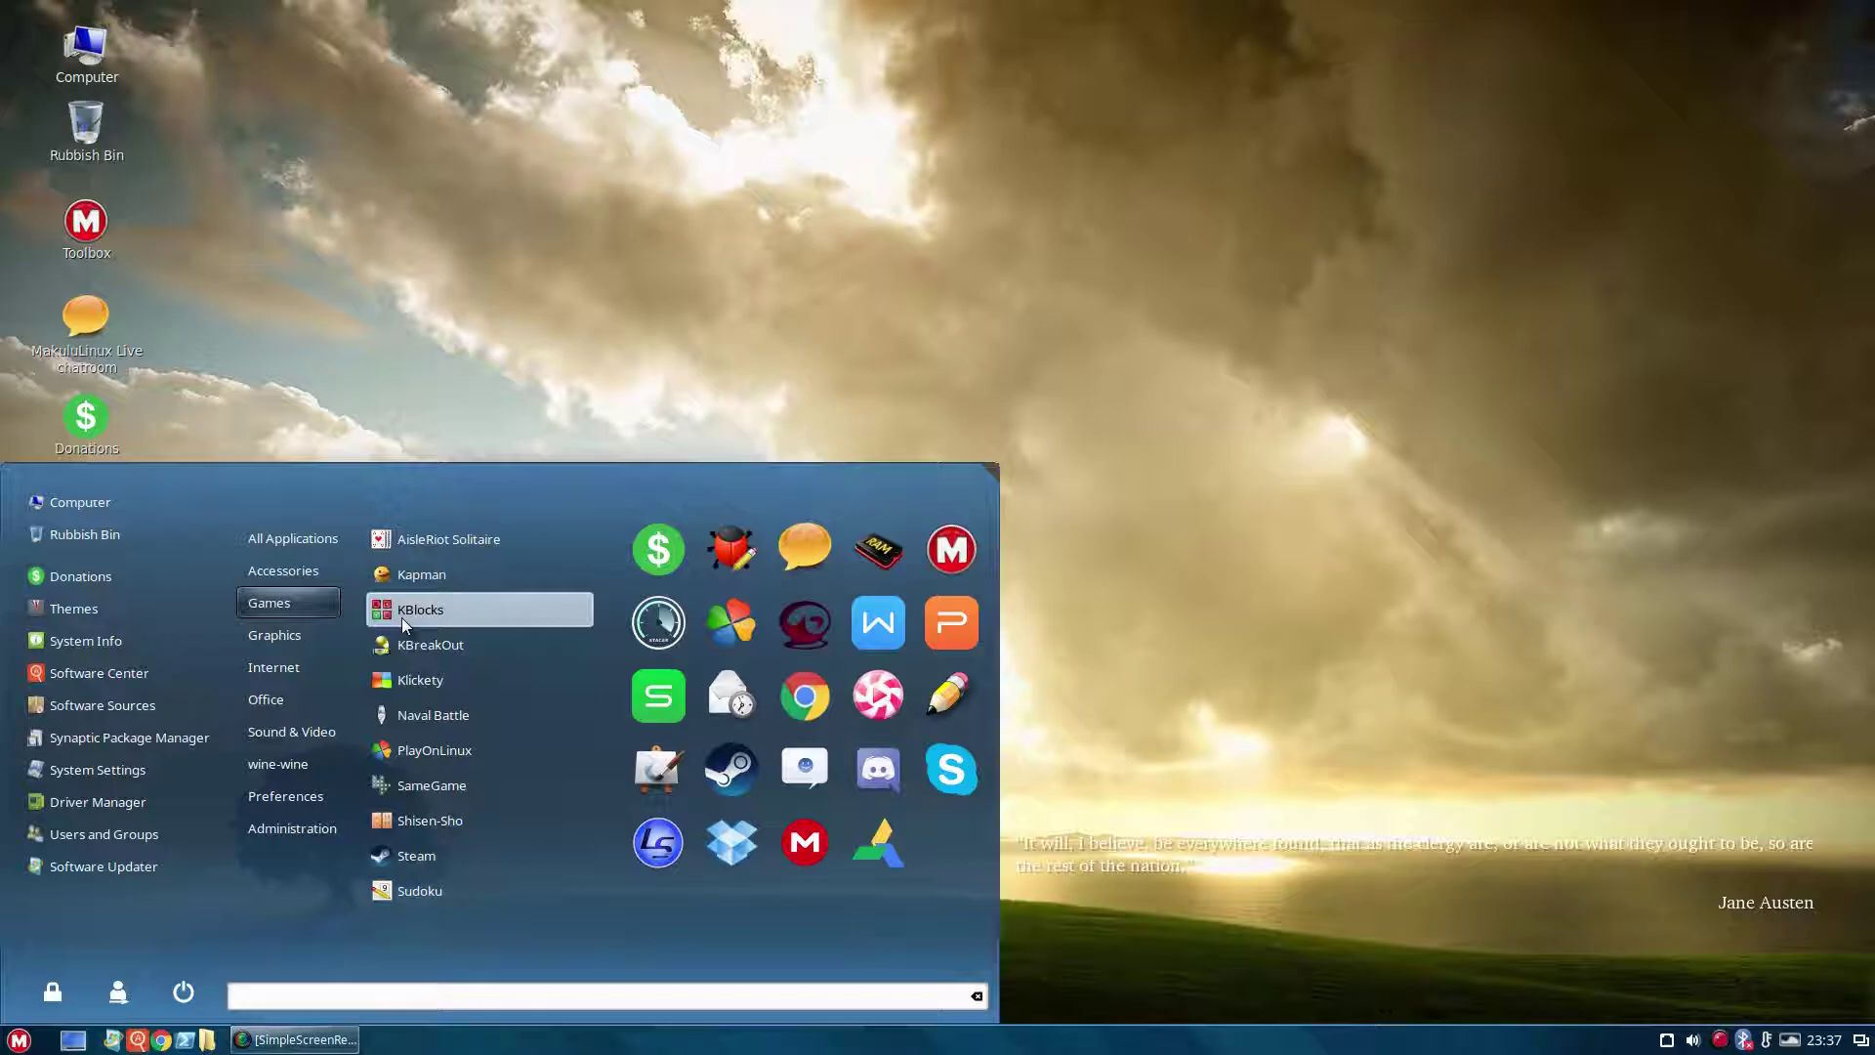
mouse_move(308, 639)
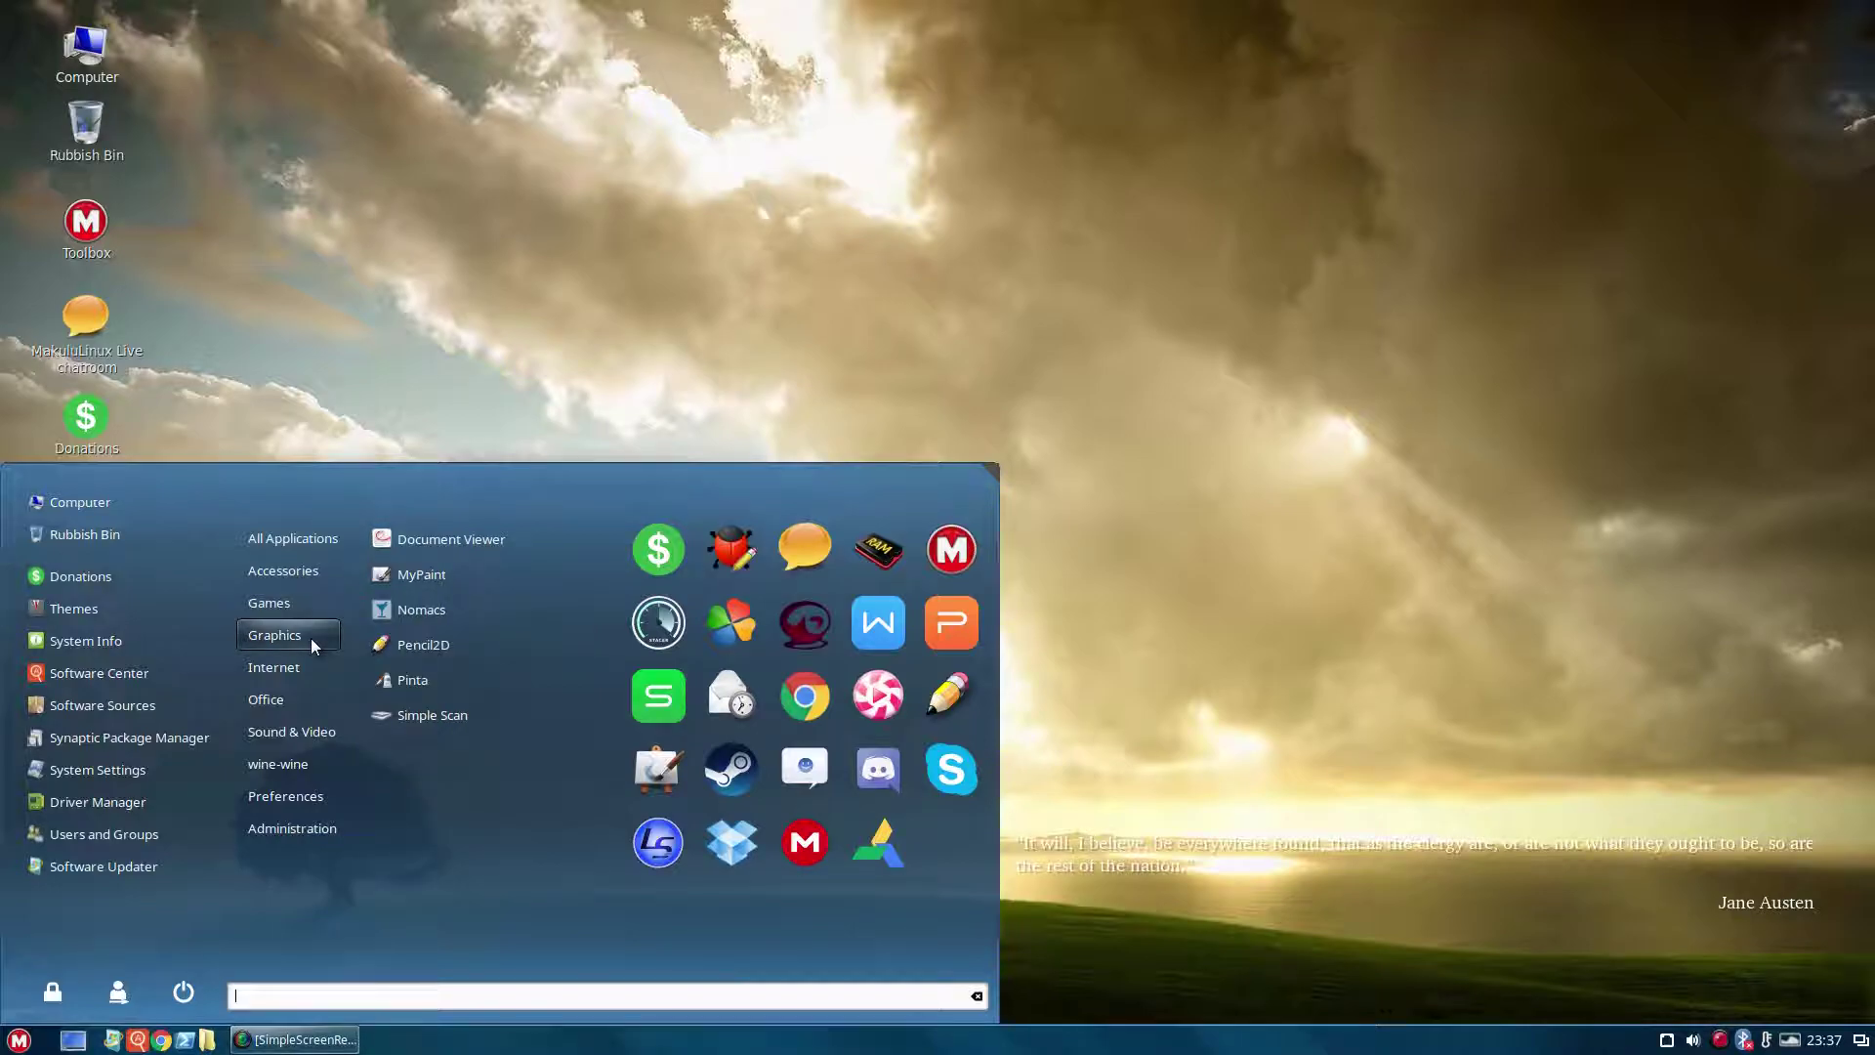
click(399, 578)
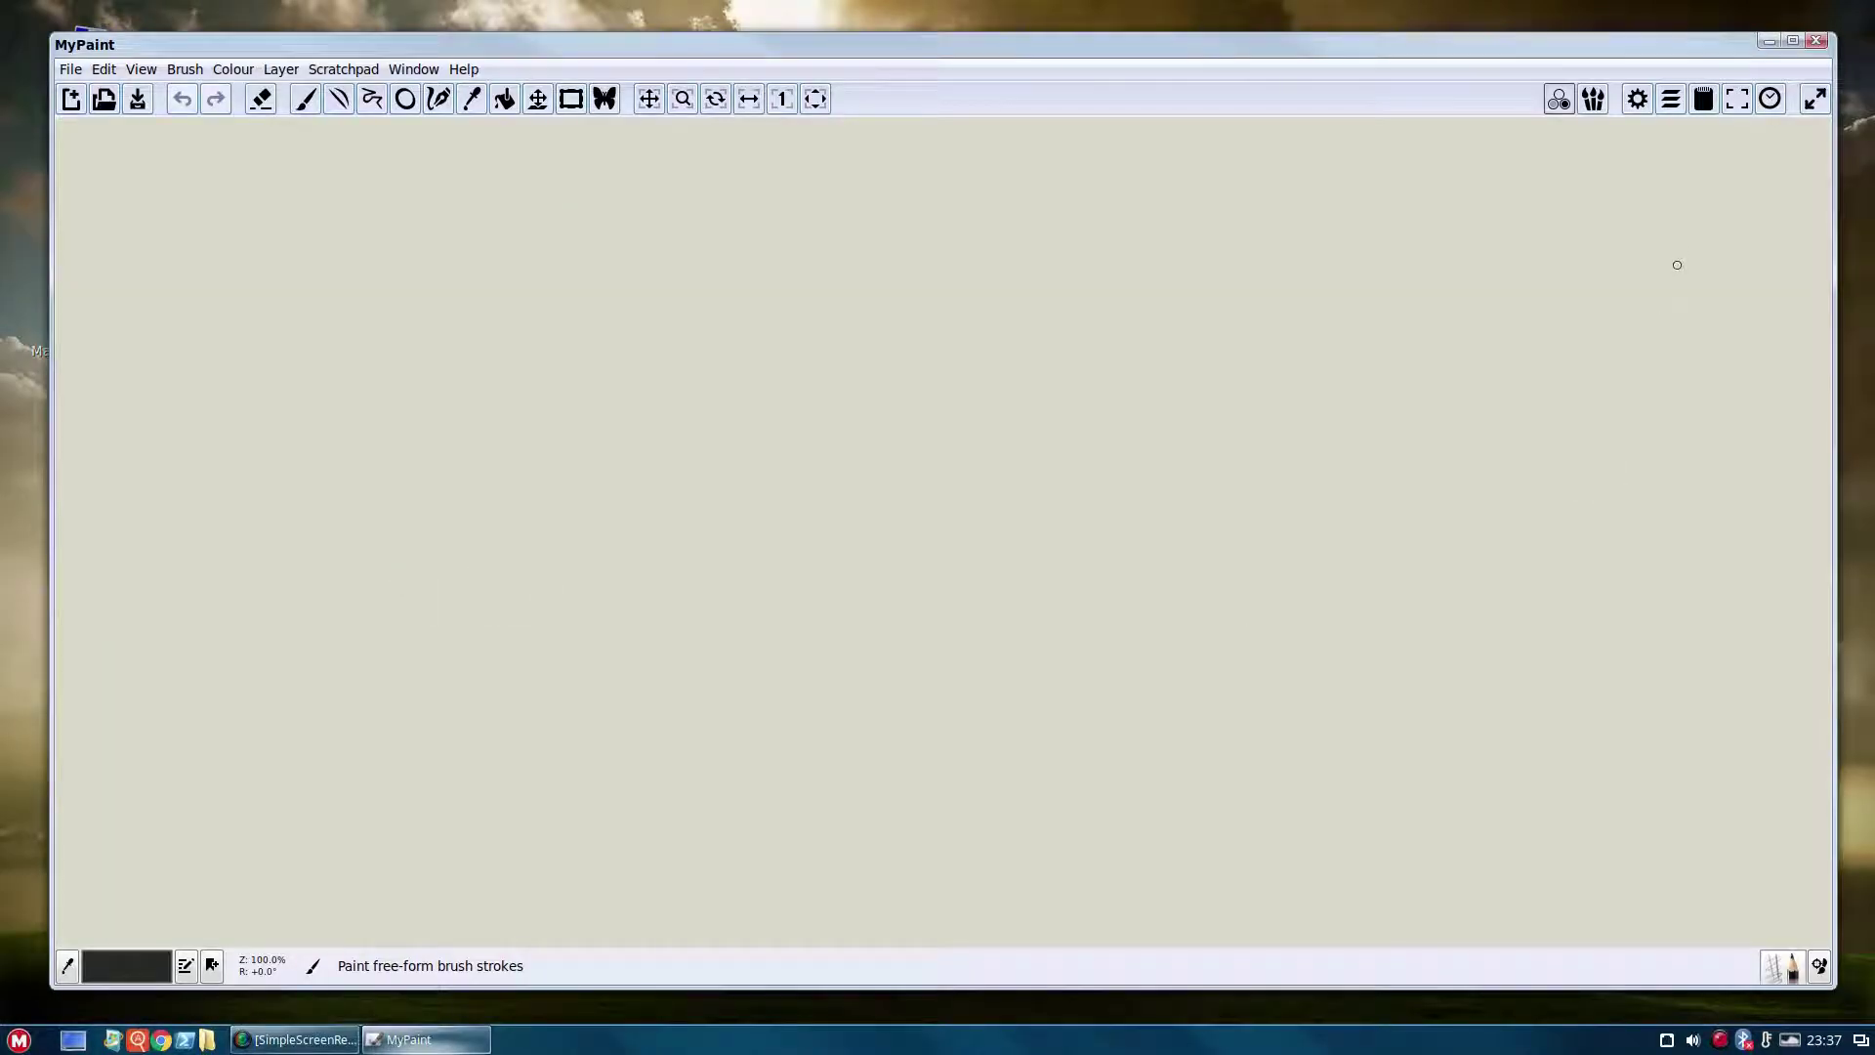
click(1792, 40)
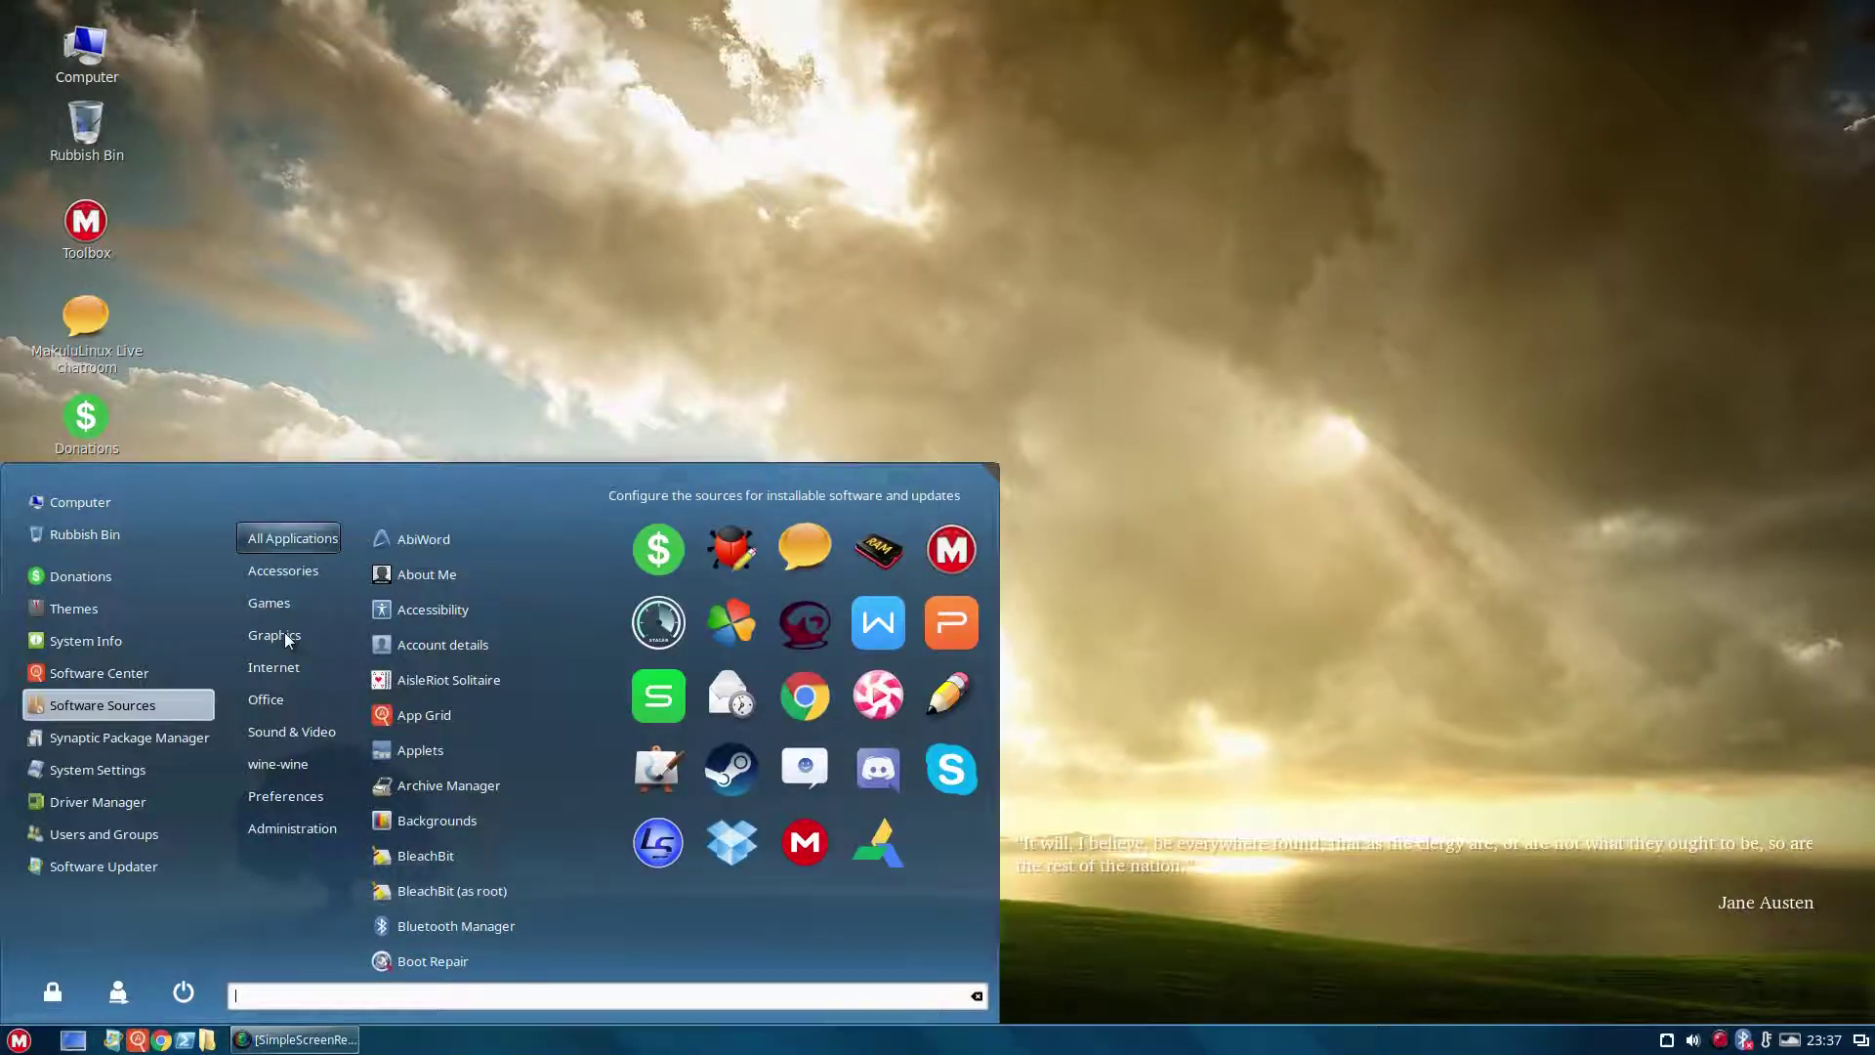
Show the Office category with AbiWord, Evolution and the WPS apps
mouse_move(281, 669)
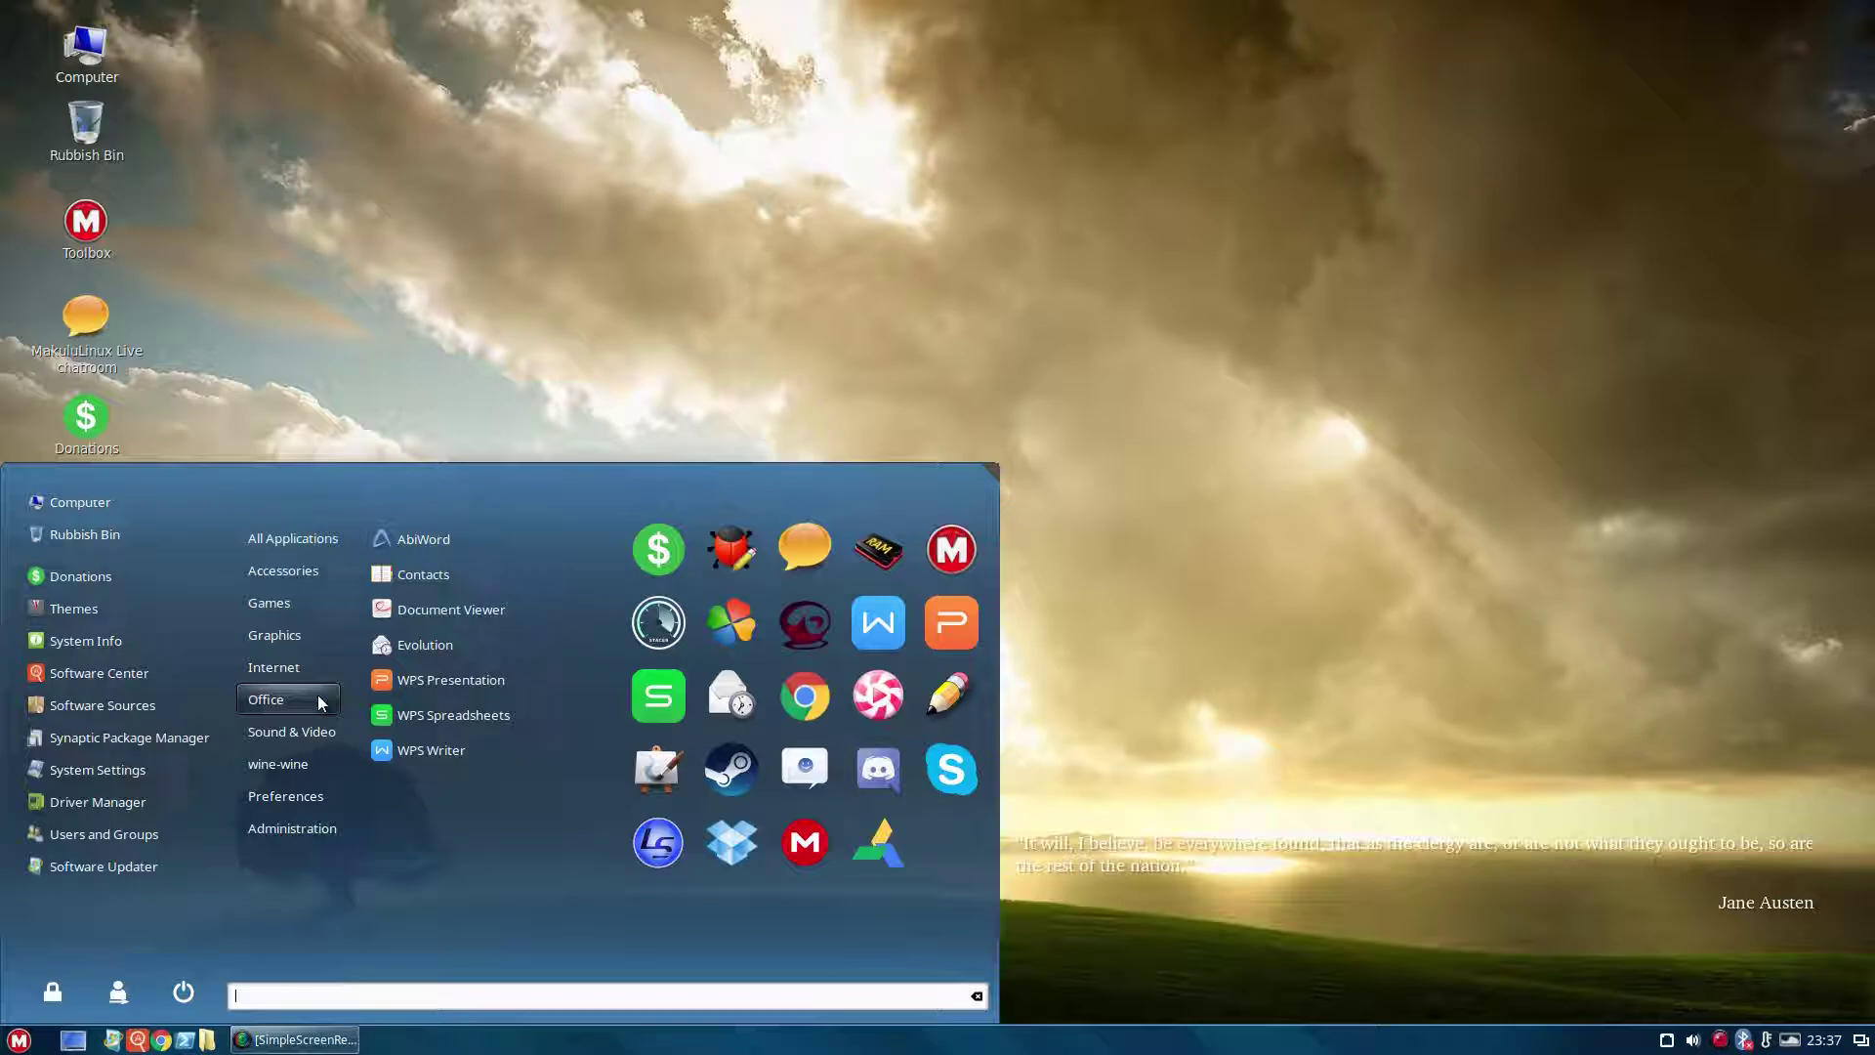
Open WPS Writer on a blank Document1, dismiss the System Check warning, and close it
click(437, 751)
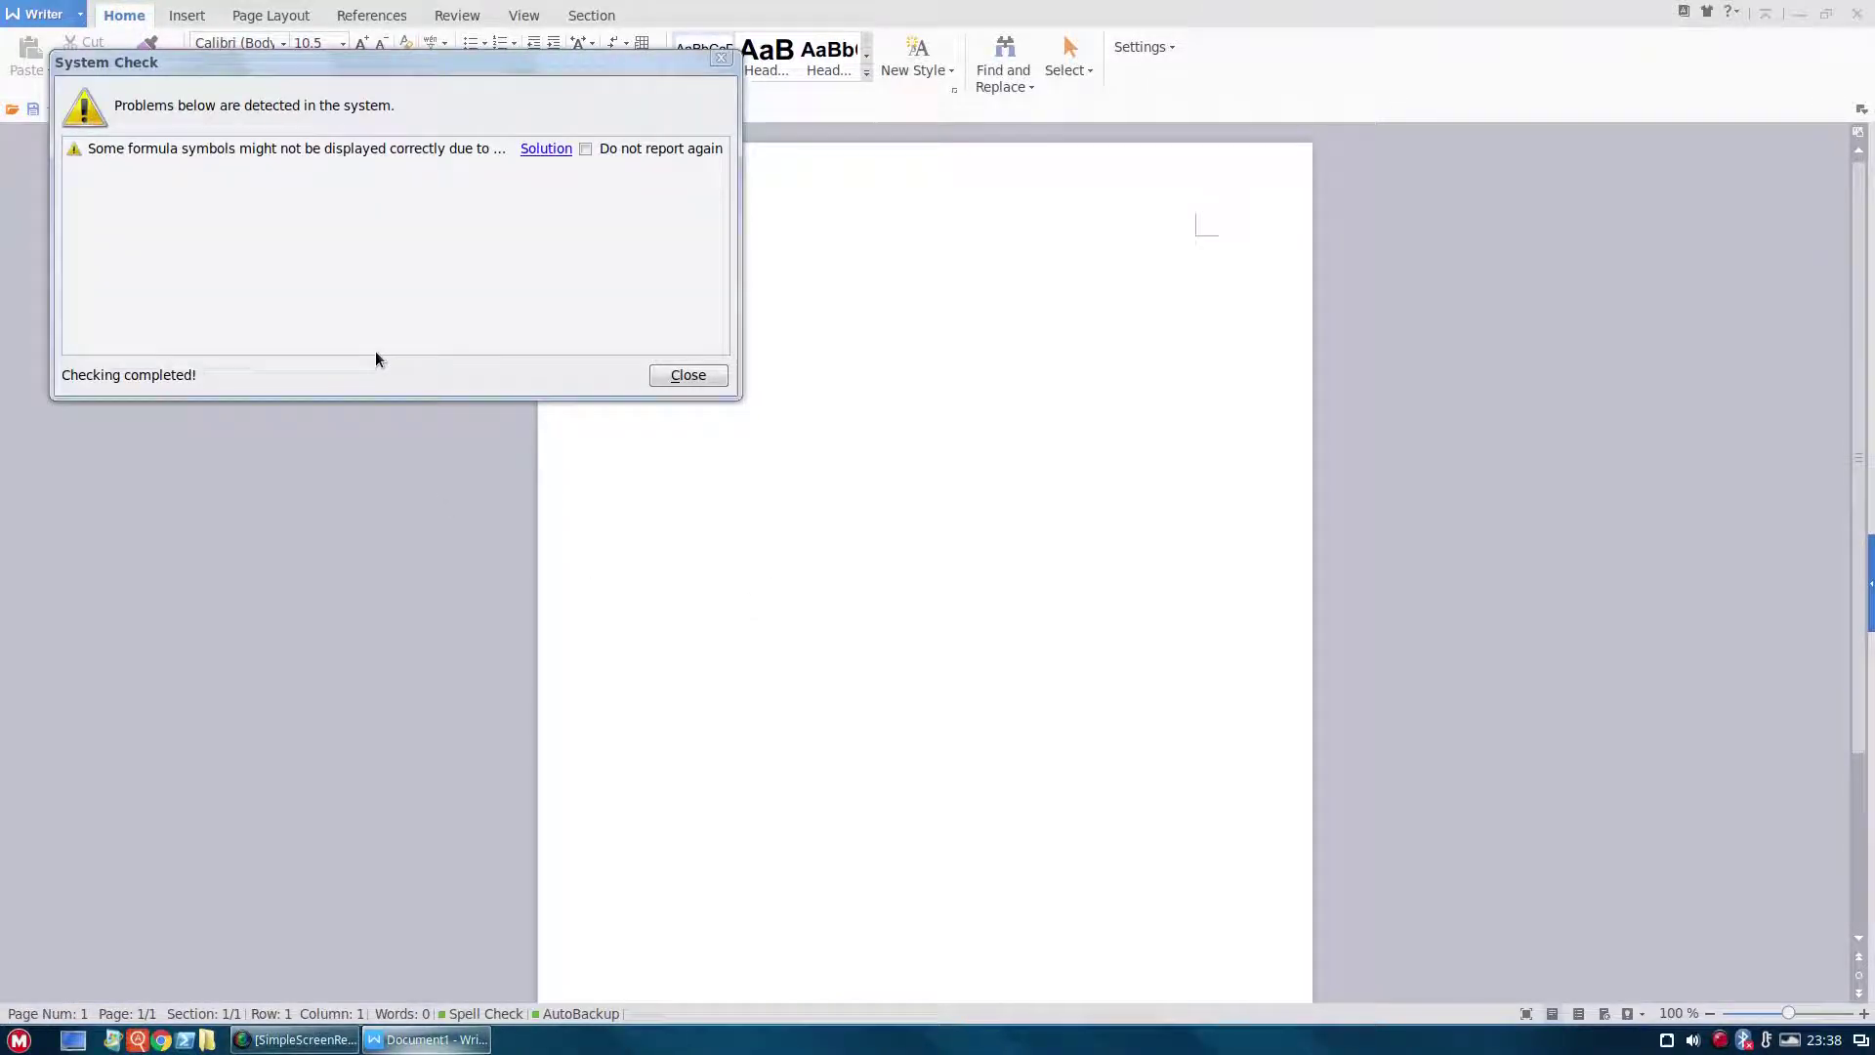
click(695, 377)
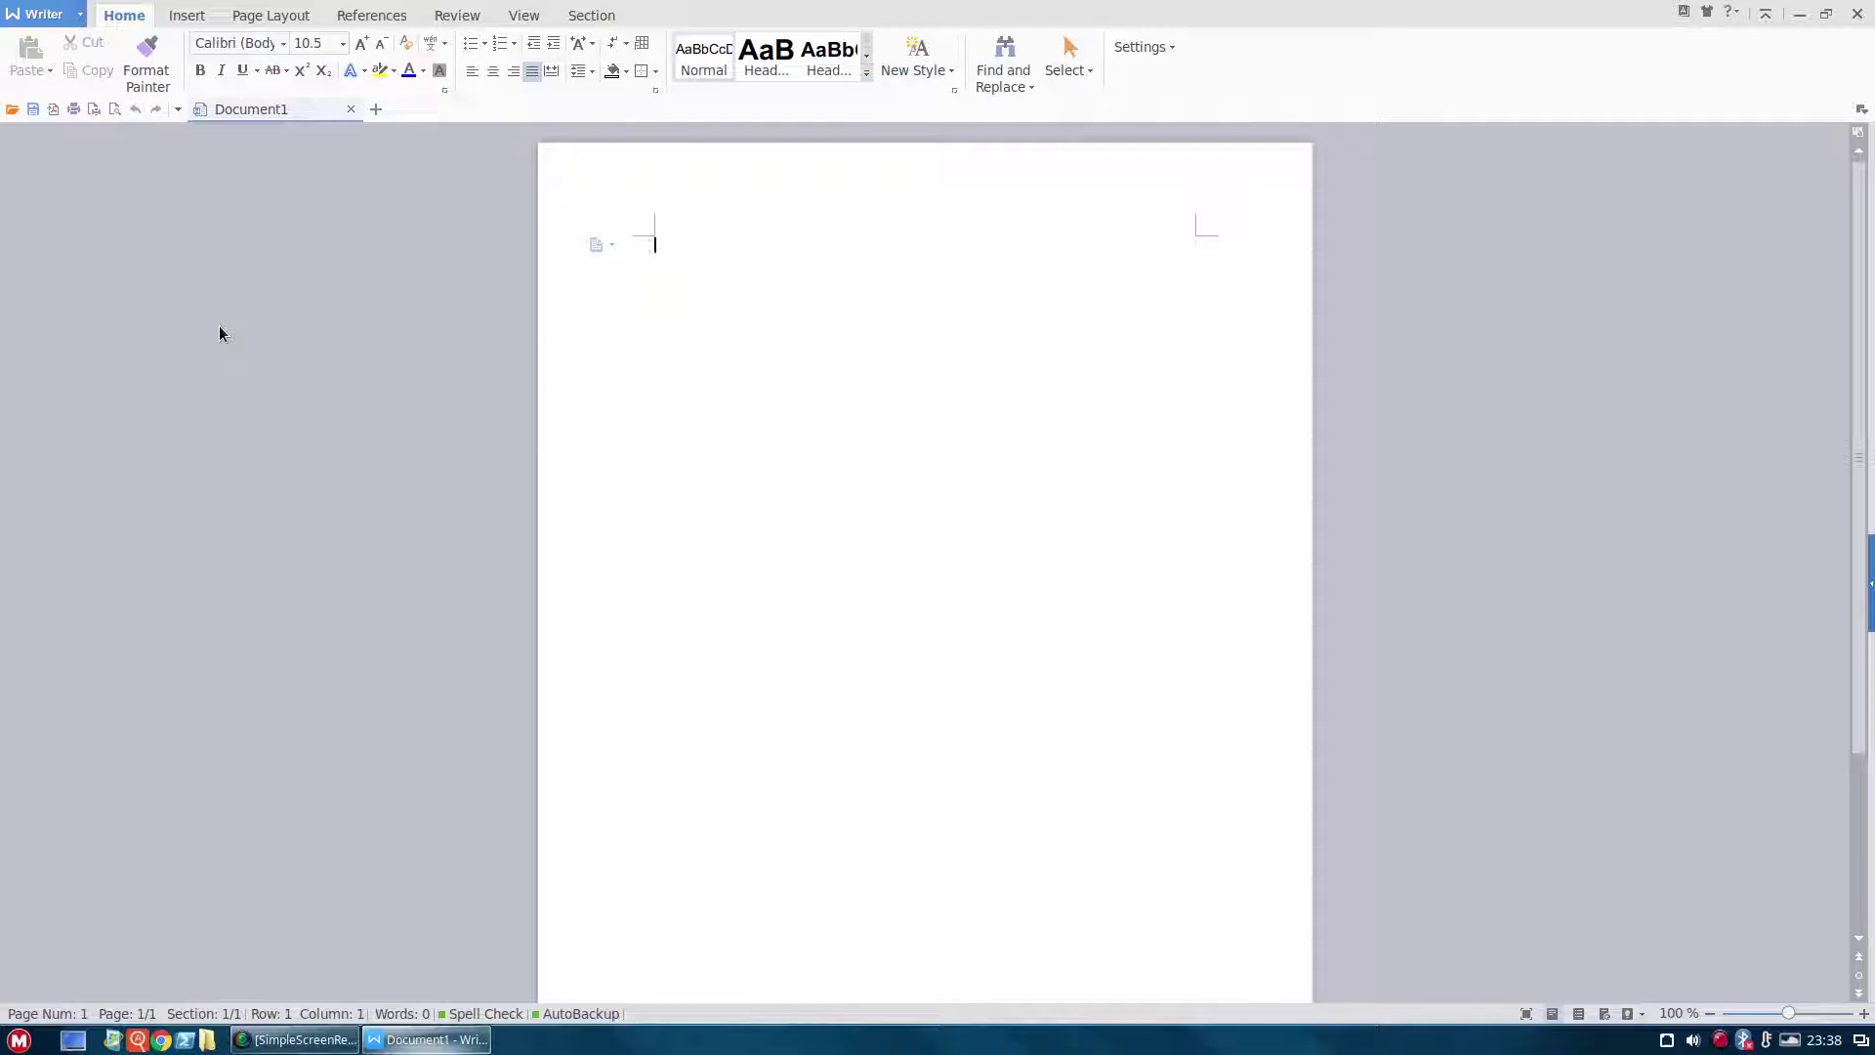
click(1856, 16)
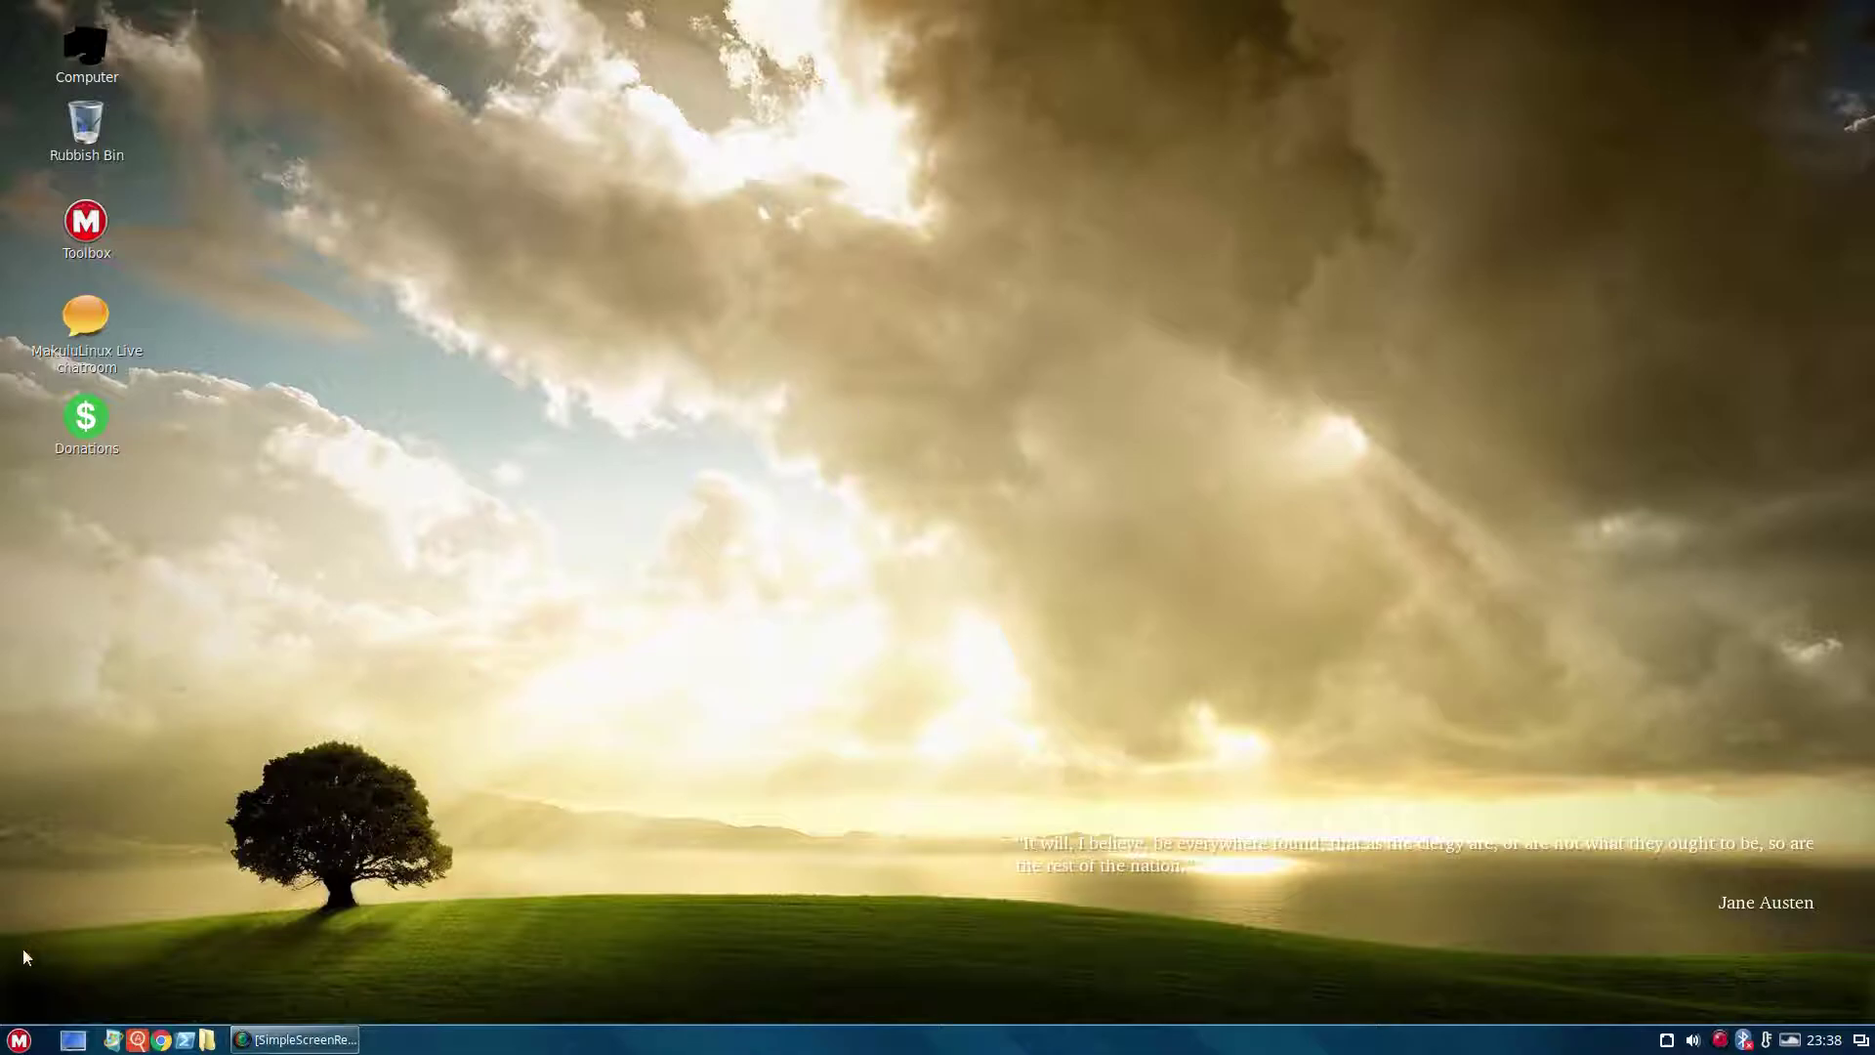
click(19, 1039)
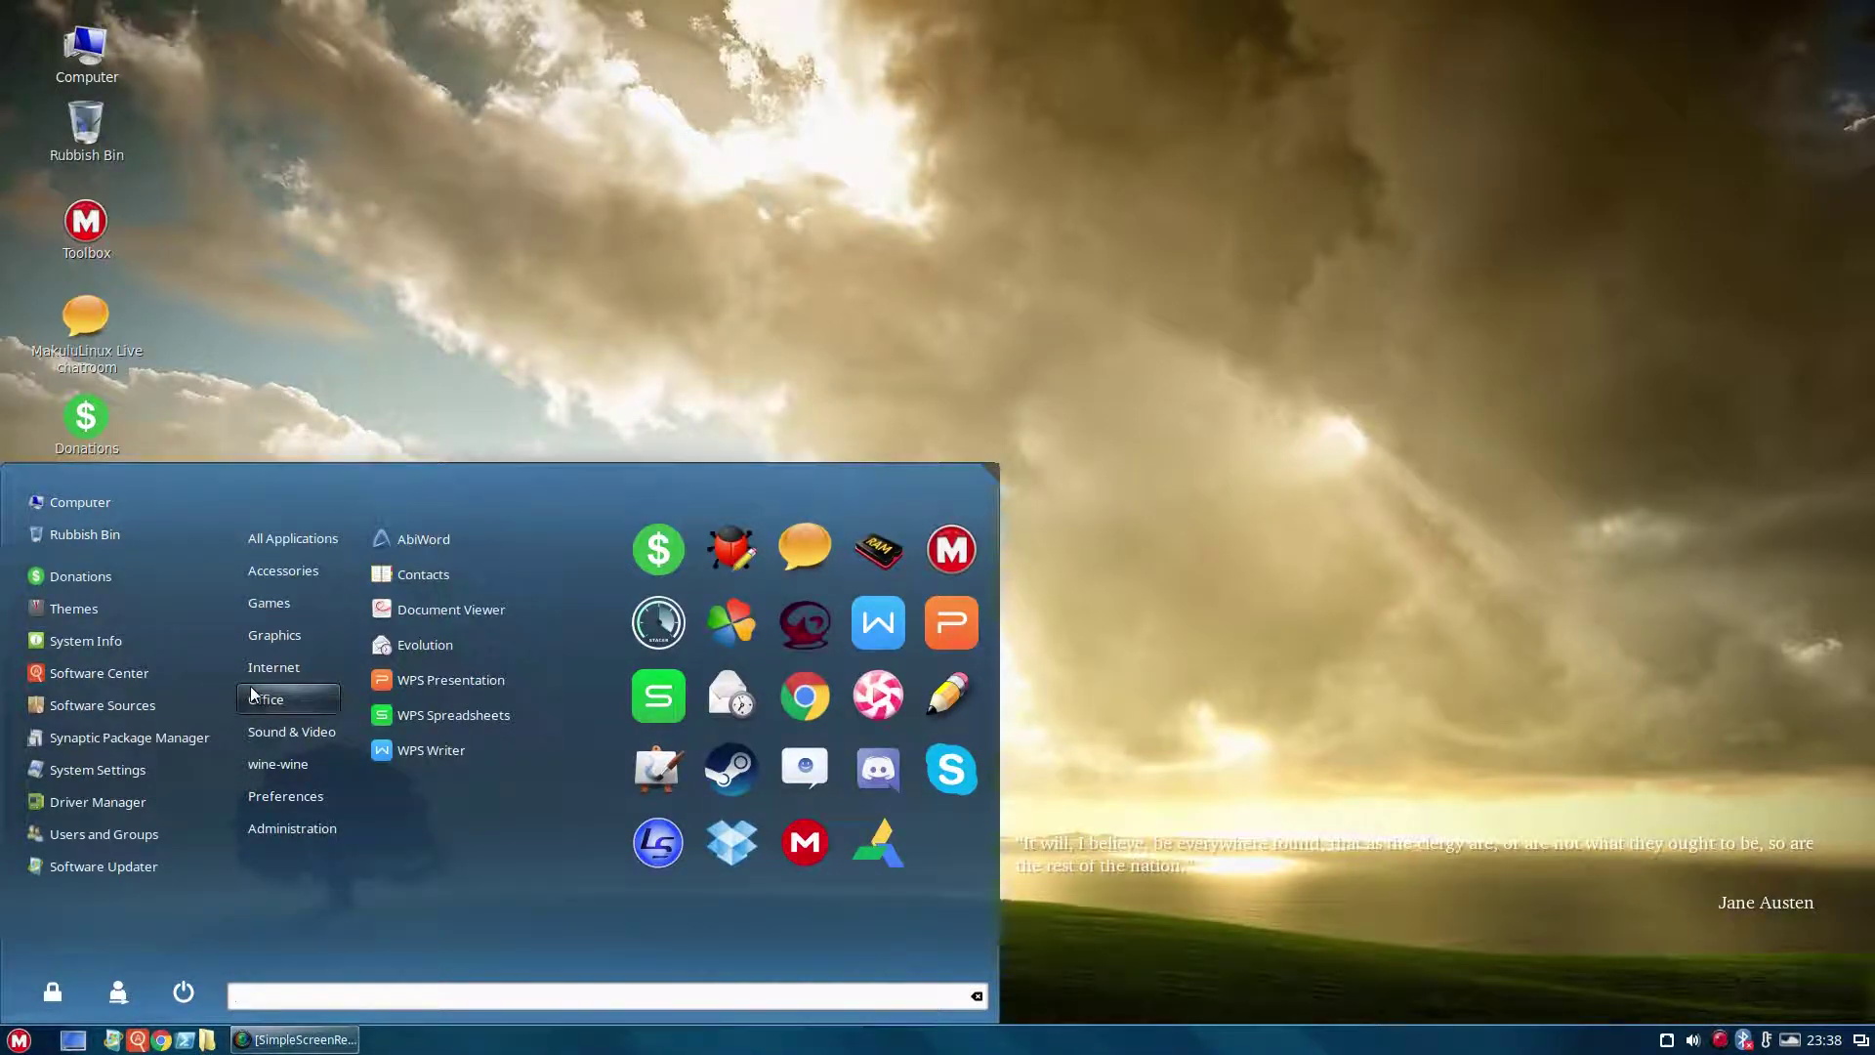
mouse_move(269, 741)
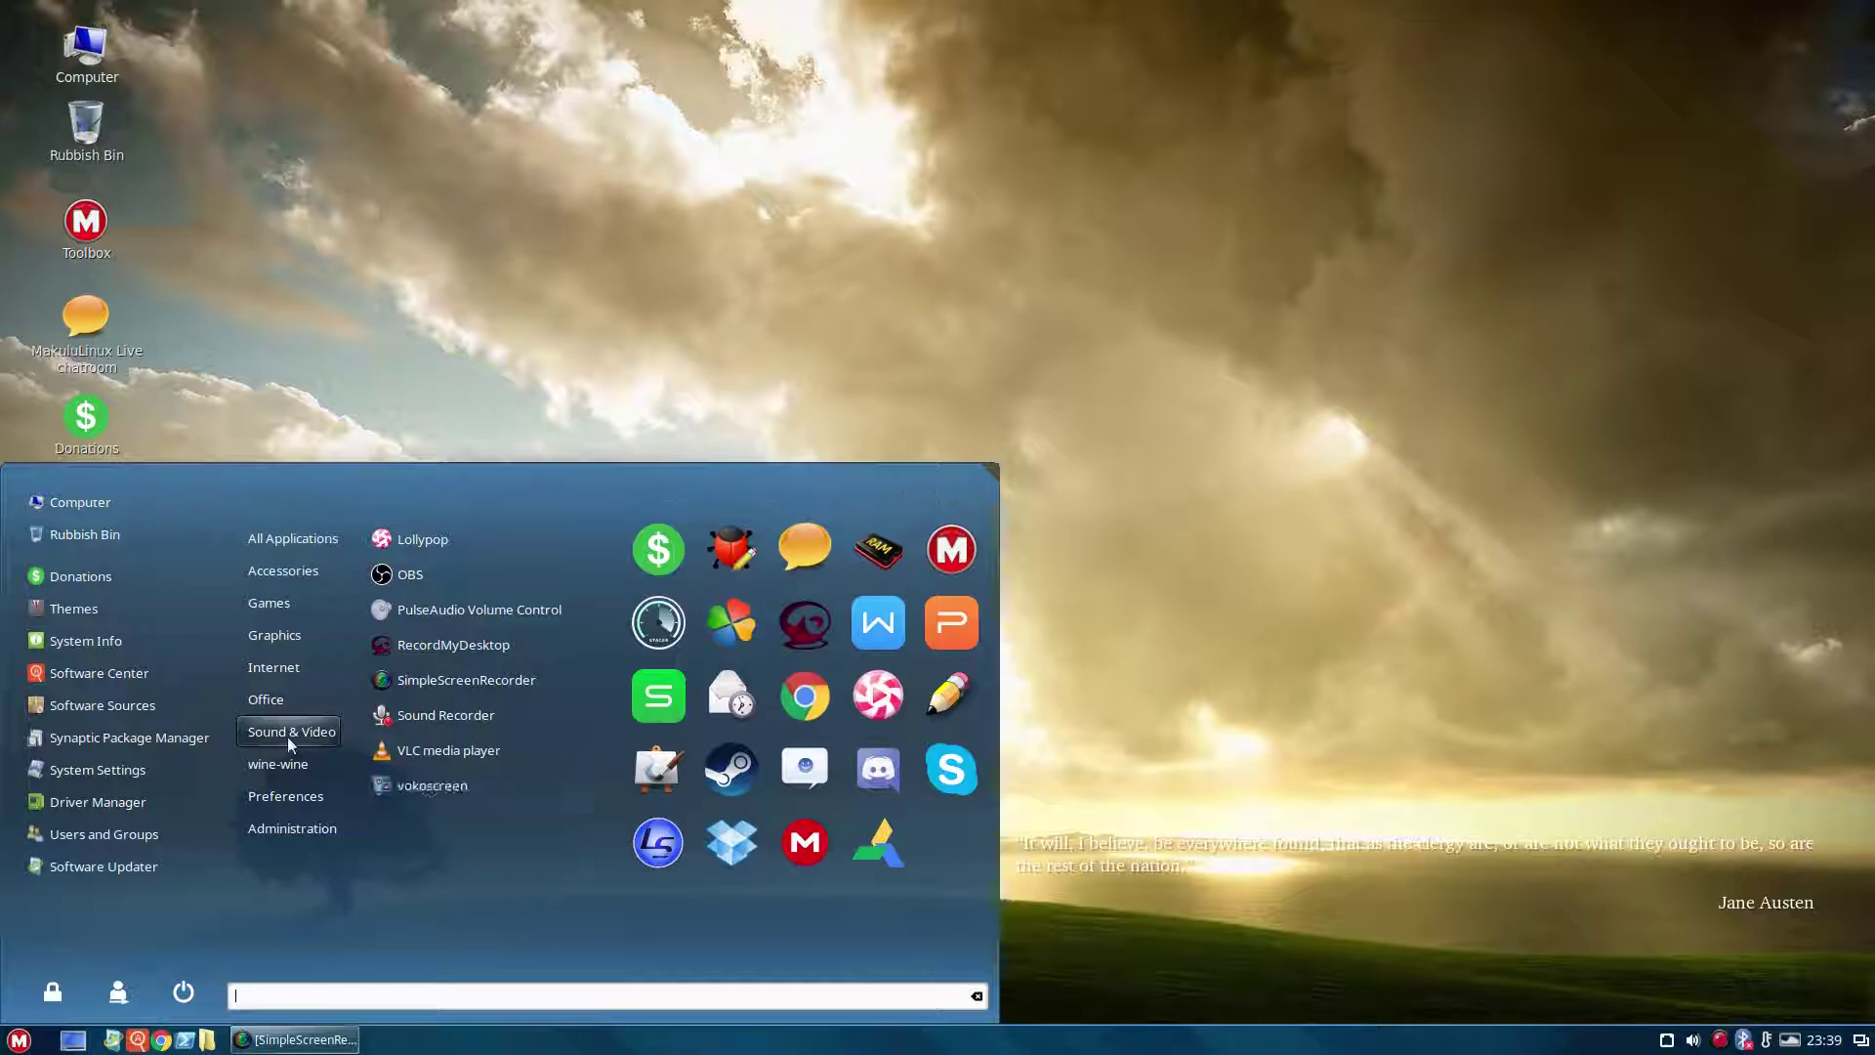
mouse_move(295, 765)
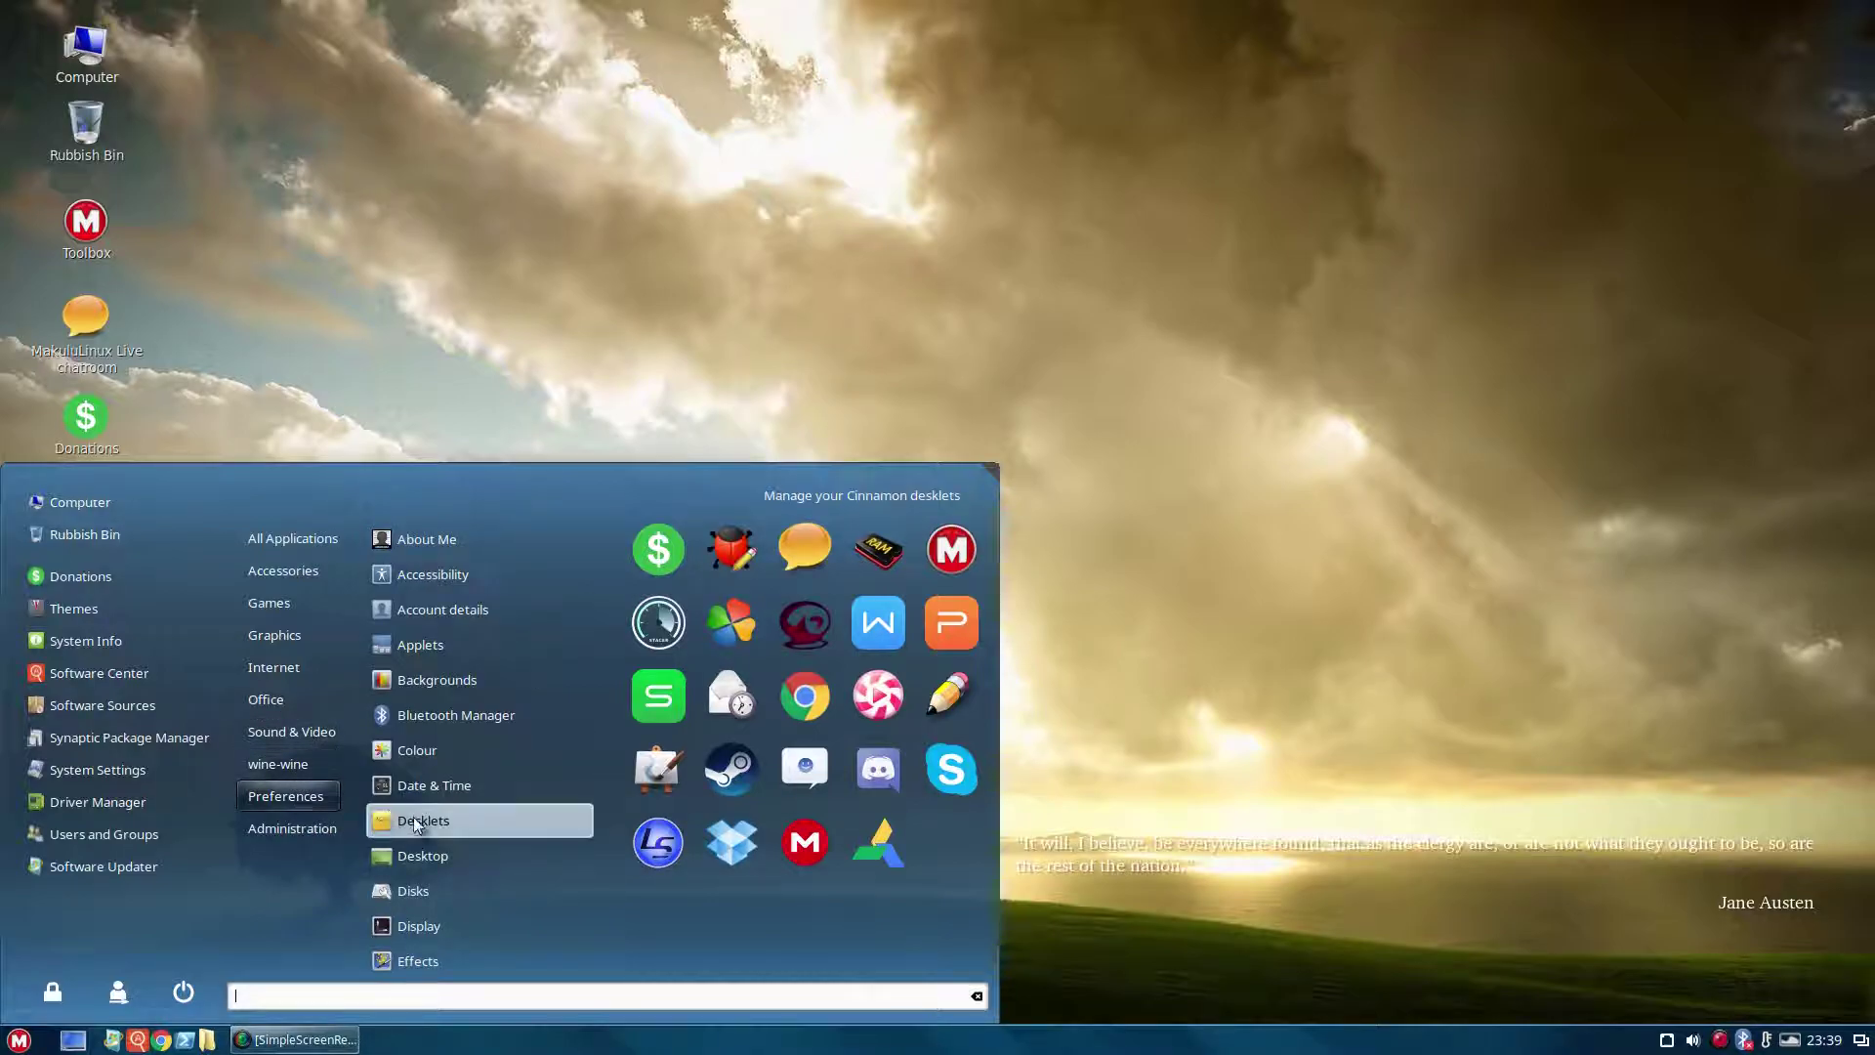
scroll(412, 821, down, 6)
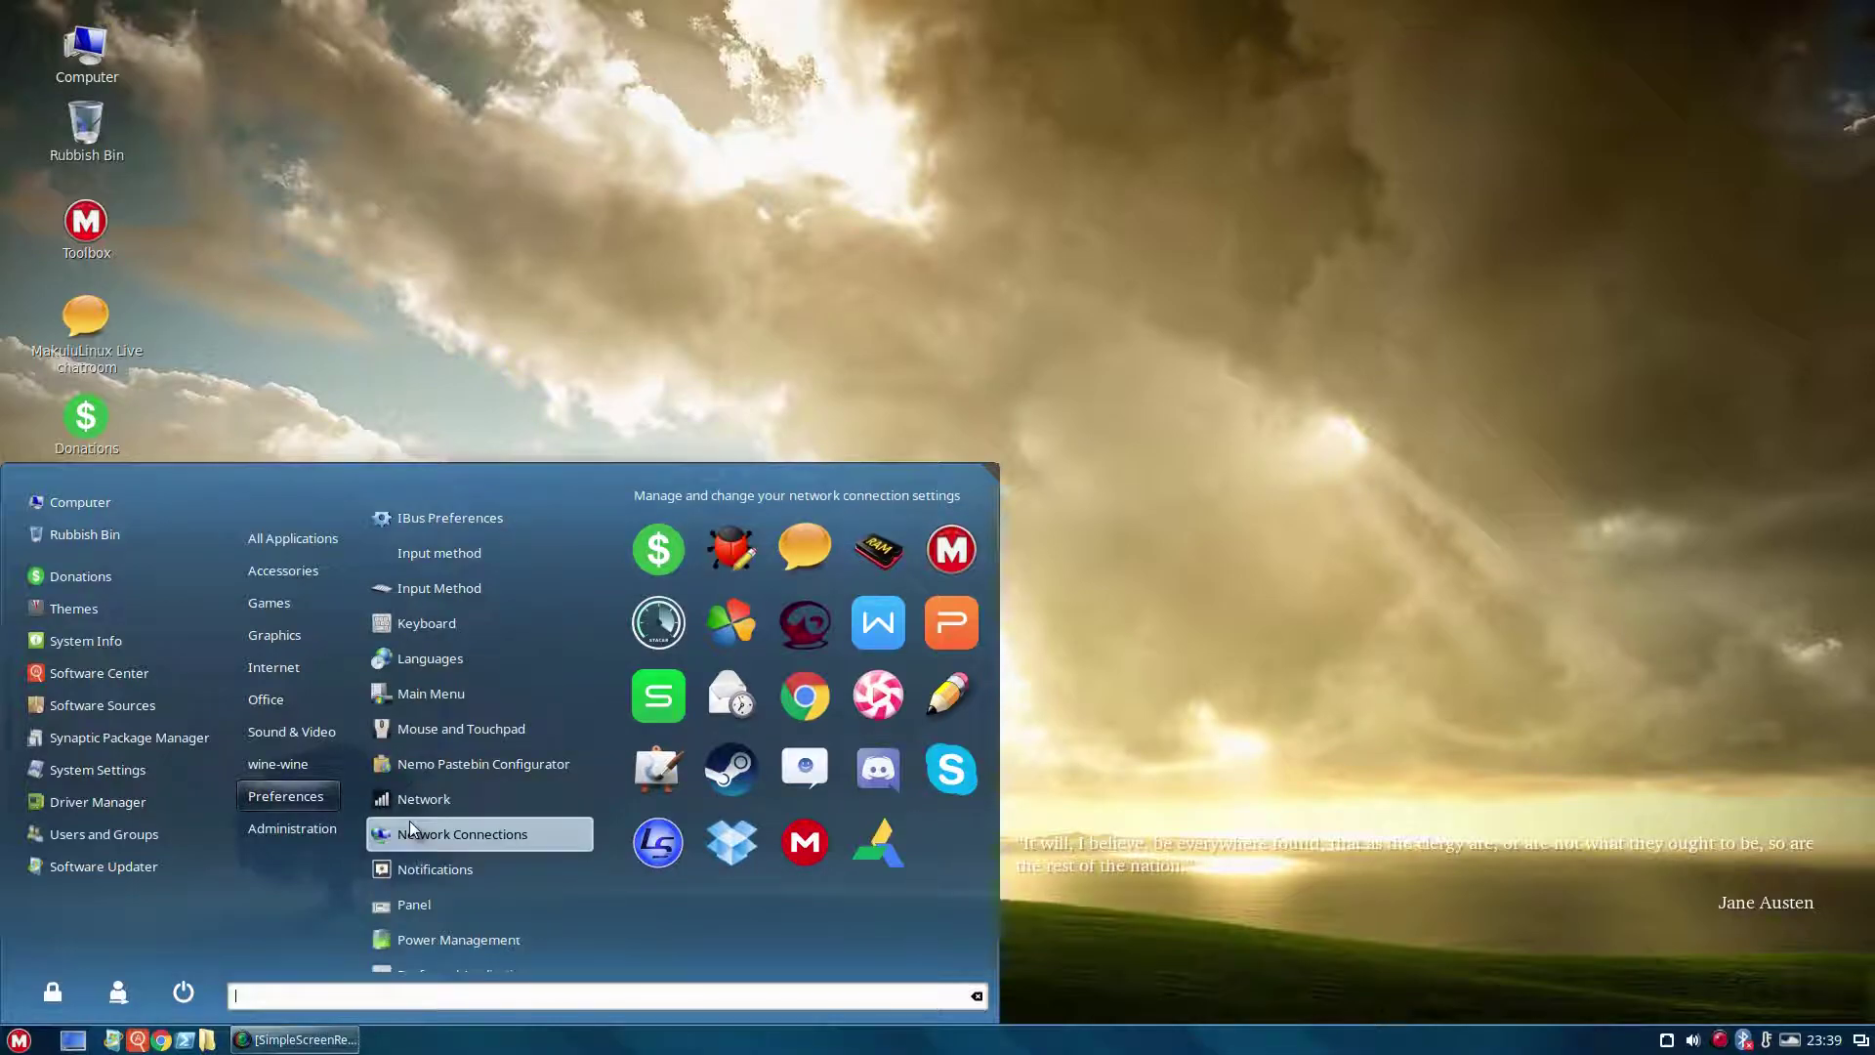
mouse_move(275, 831)
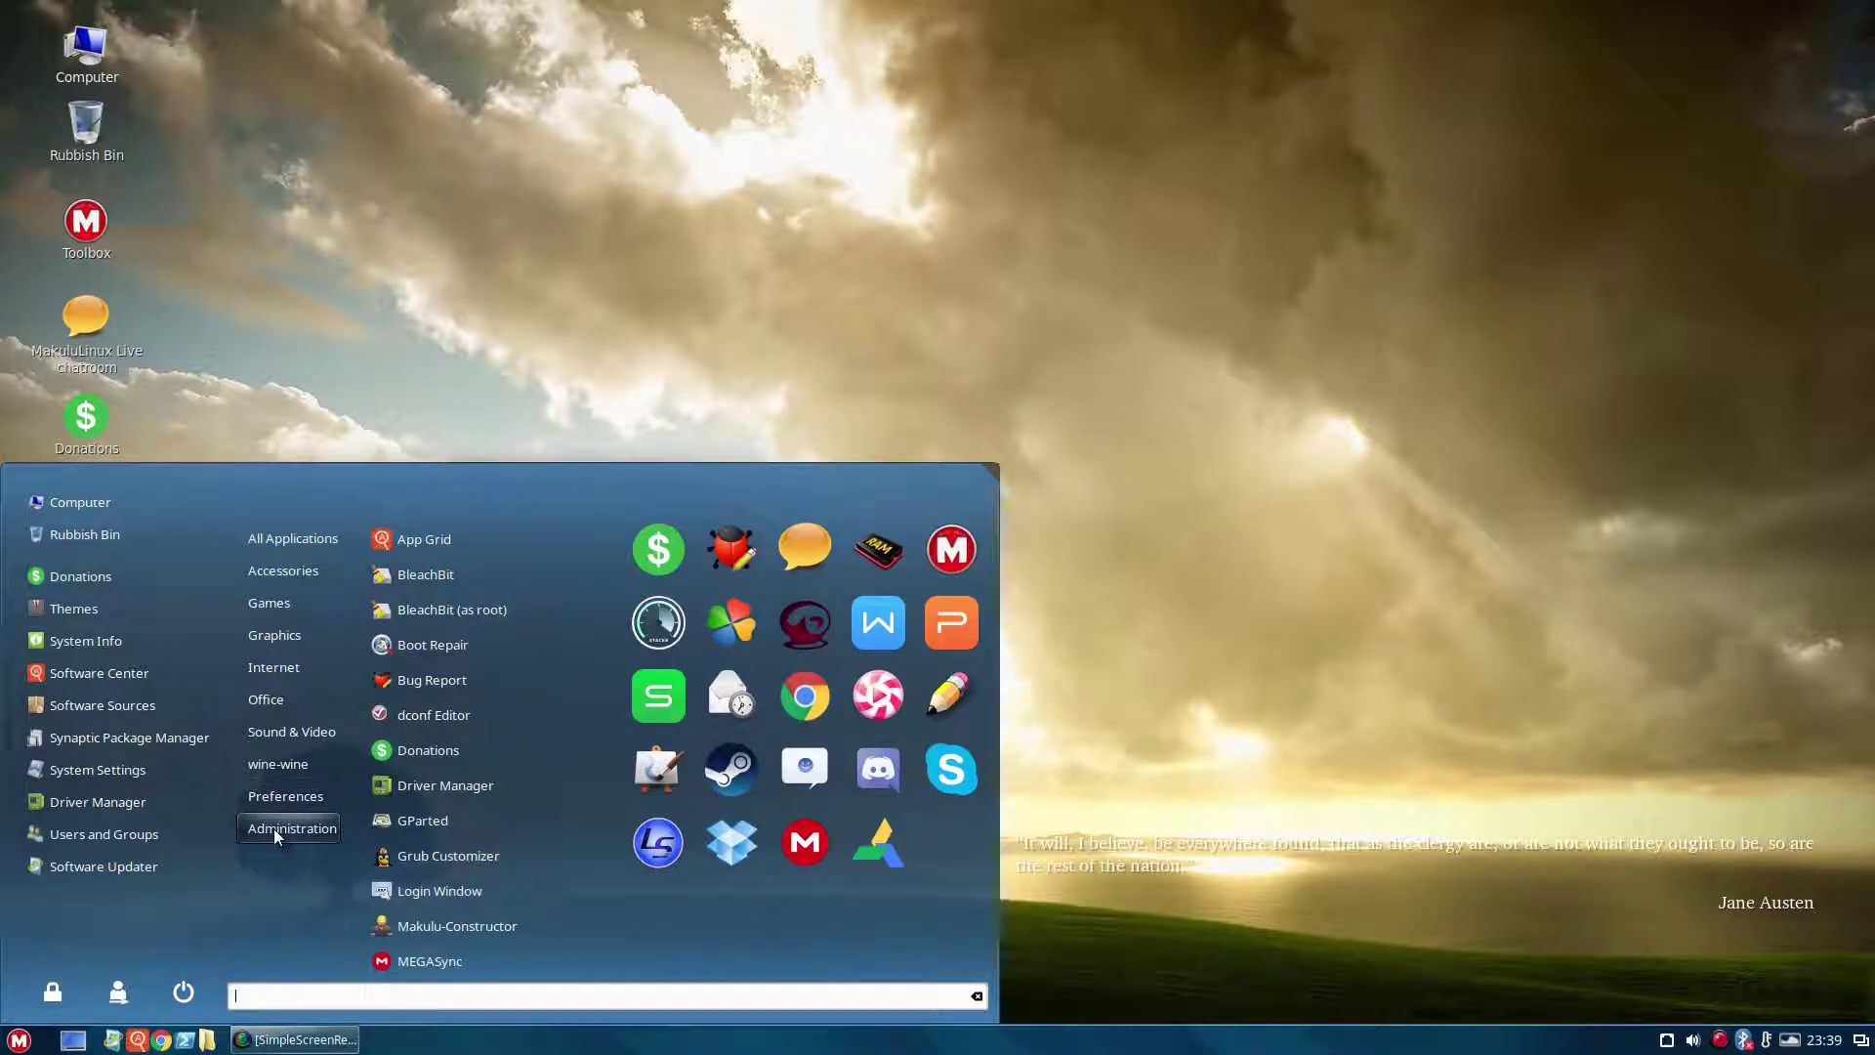
click(1012, 336)
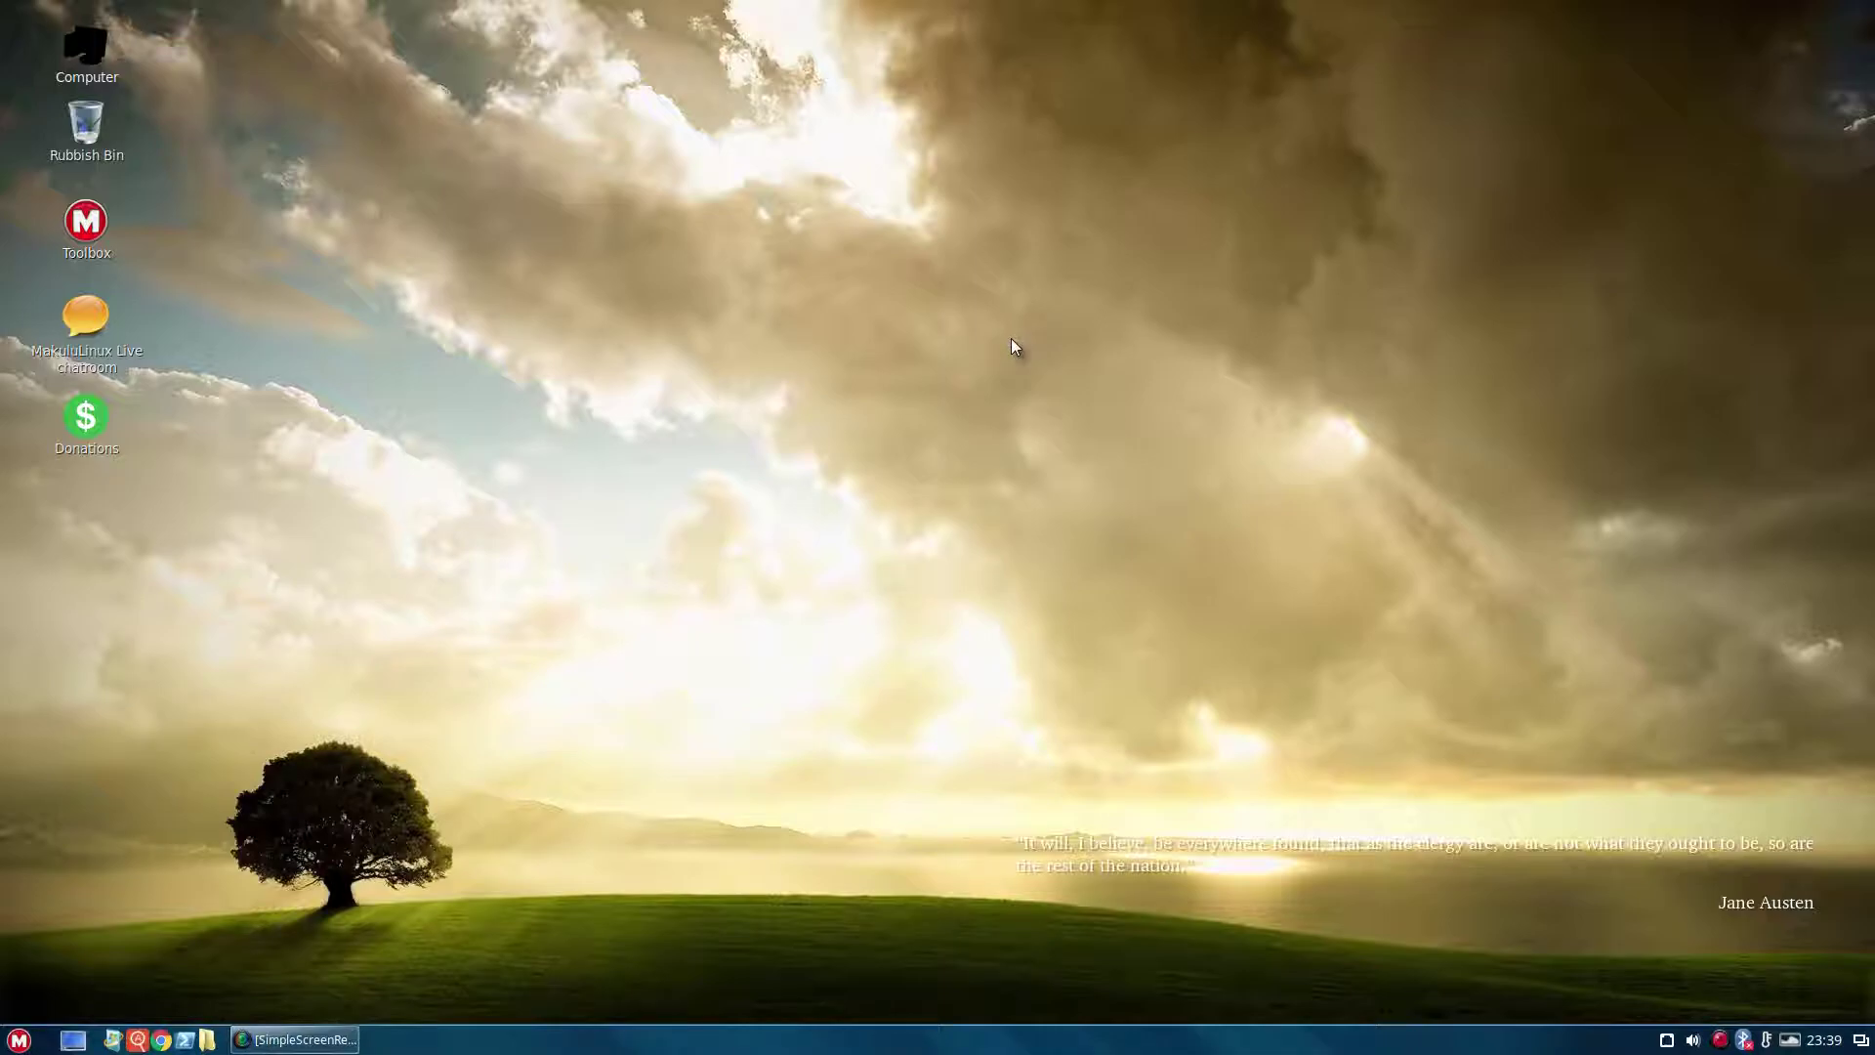